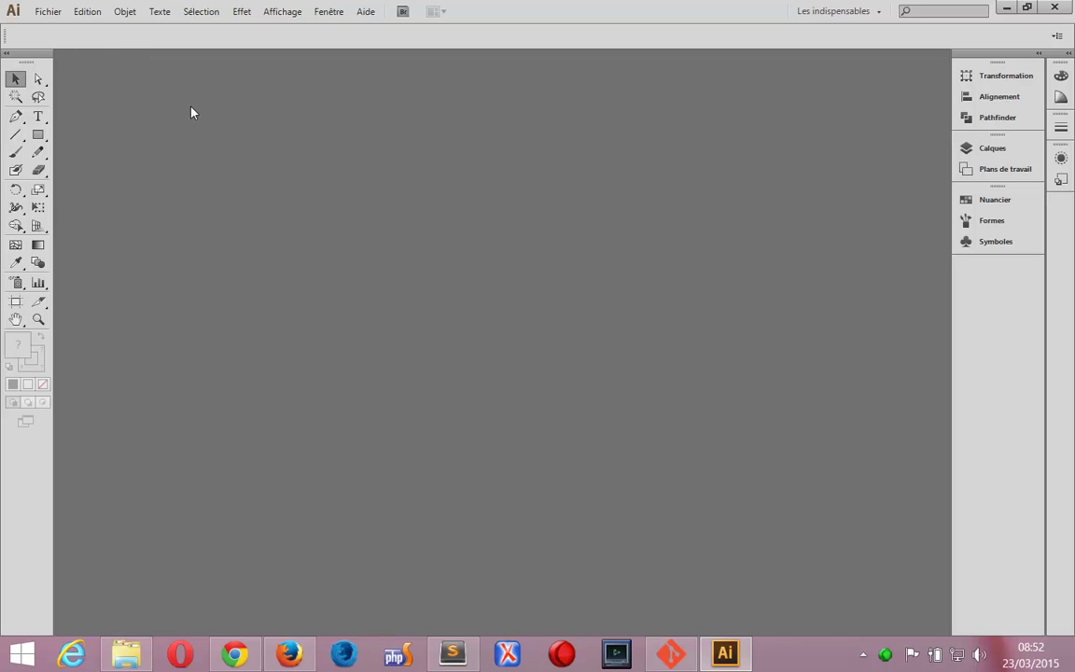
# Step: Create a new A4 portrait document (210 × 297 mm, CMJN) using the Impression profile
pyautogui.hotkey('ctrl', 'n')
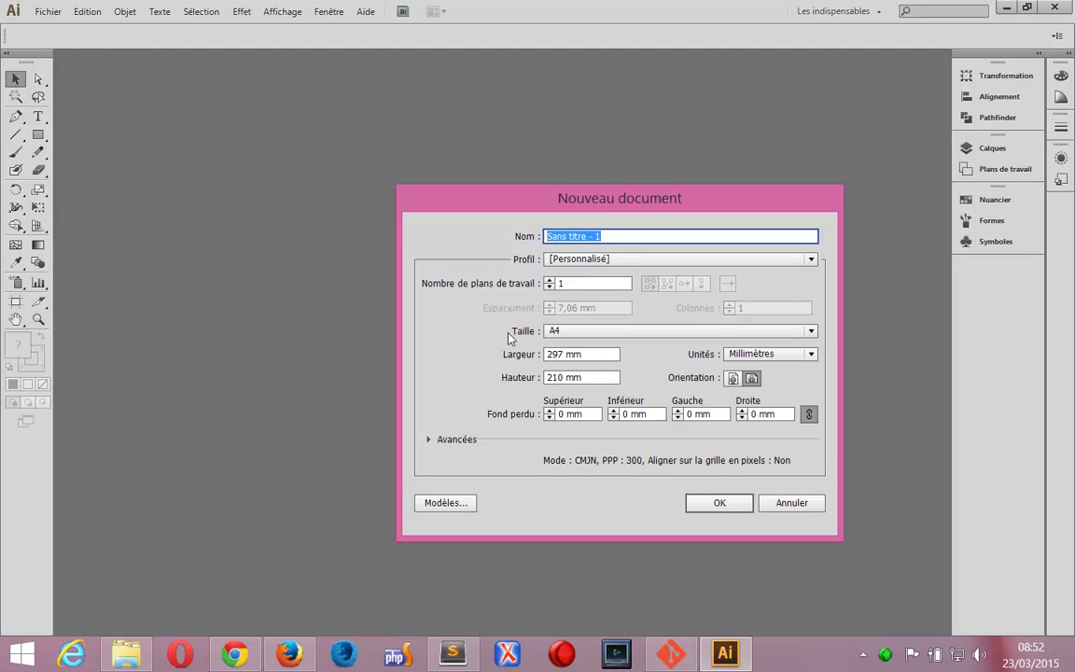
pyautogui.moveTo(611, 220); pyautogui.dragTo(593, 131)
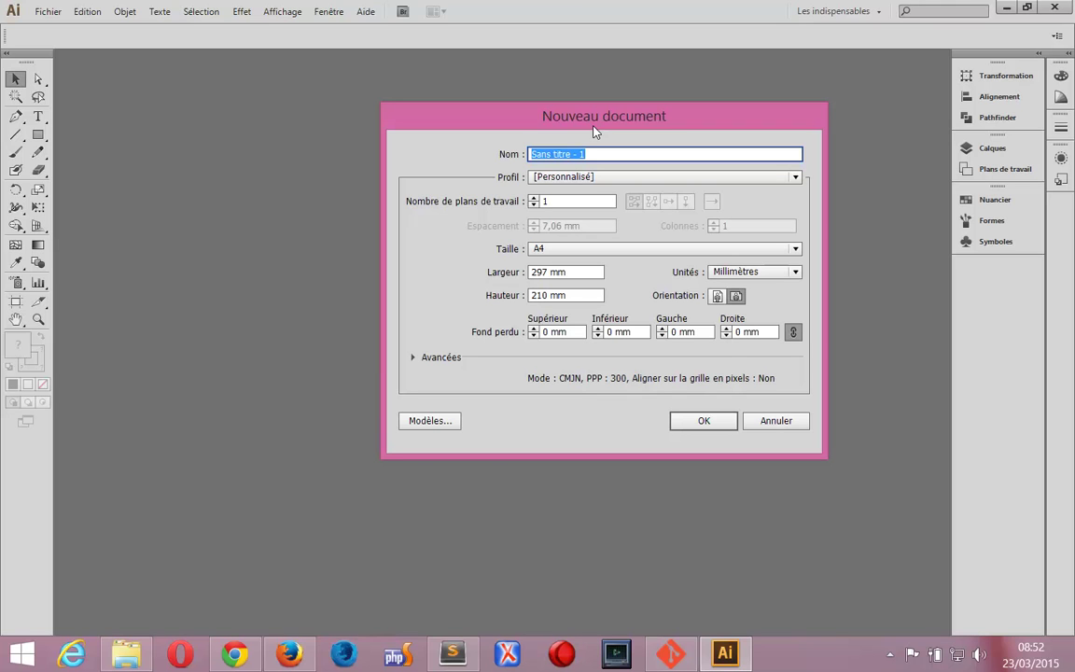
pyautogui.click(568, 177)
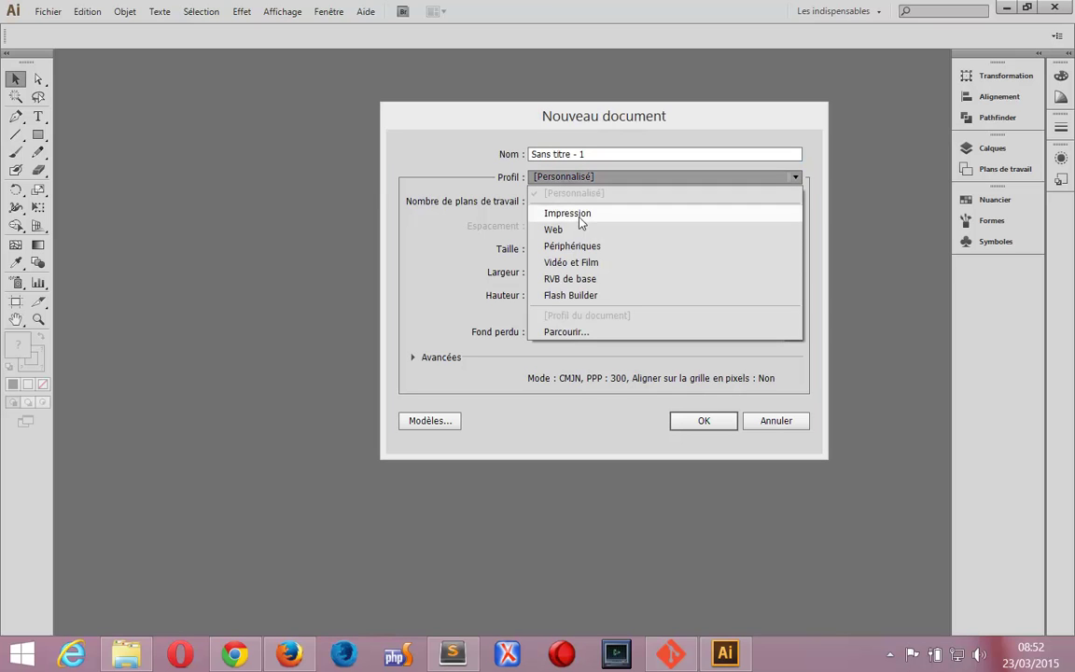
pyautogui.click(569, 231)
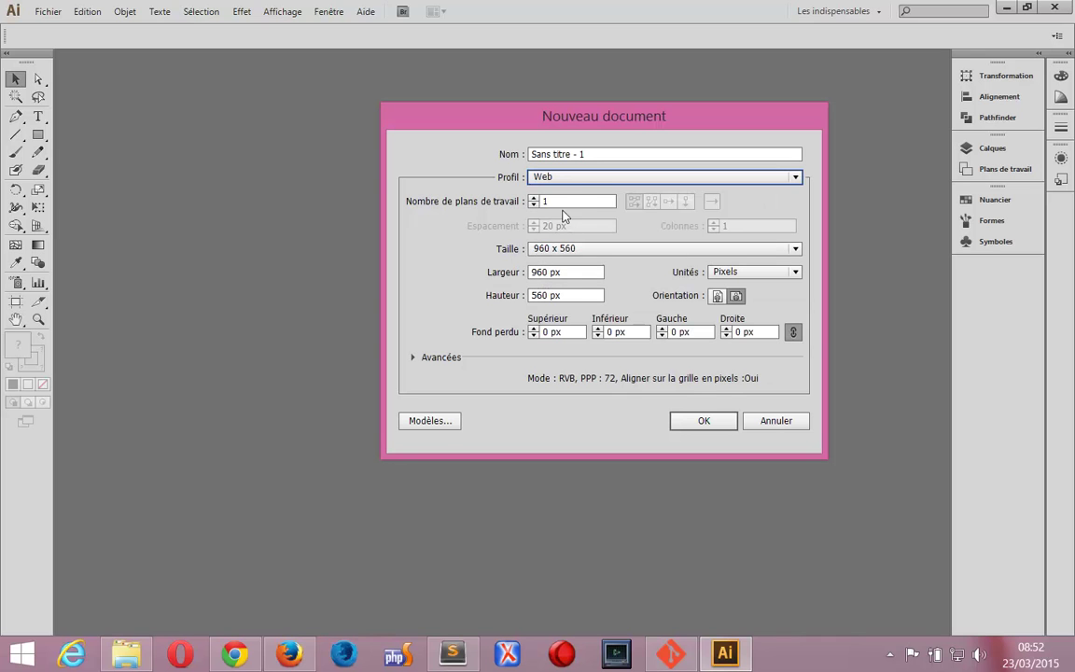
pyautogui.click(580, 179)
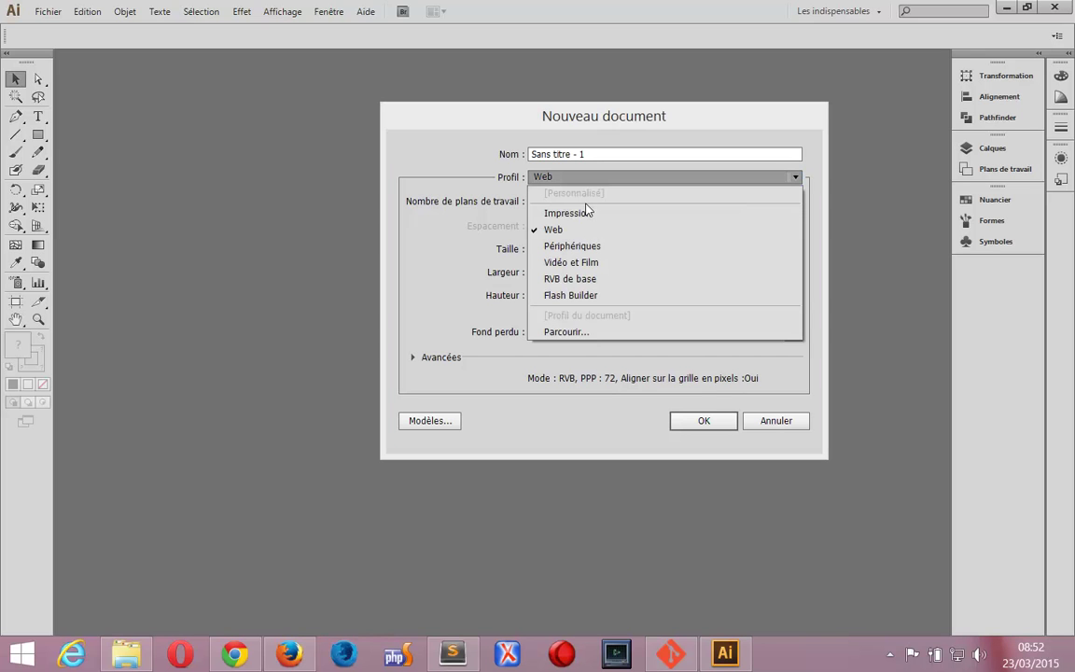
pyautogui.click(597, 214)
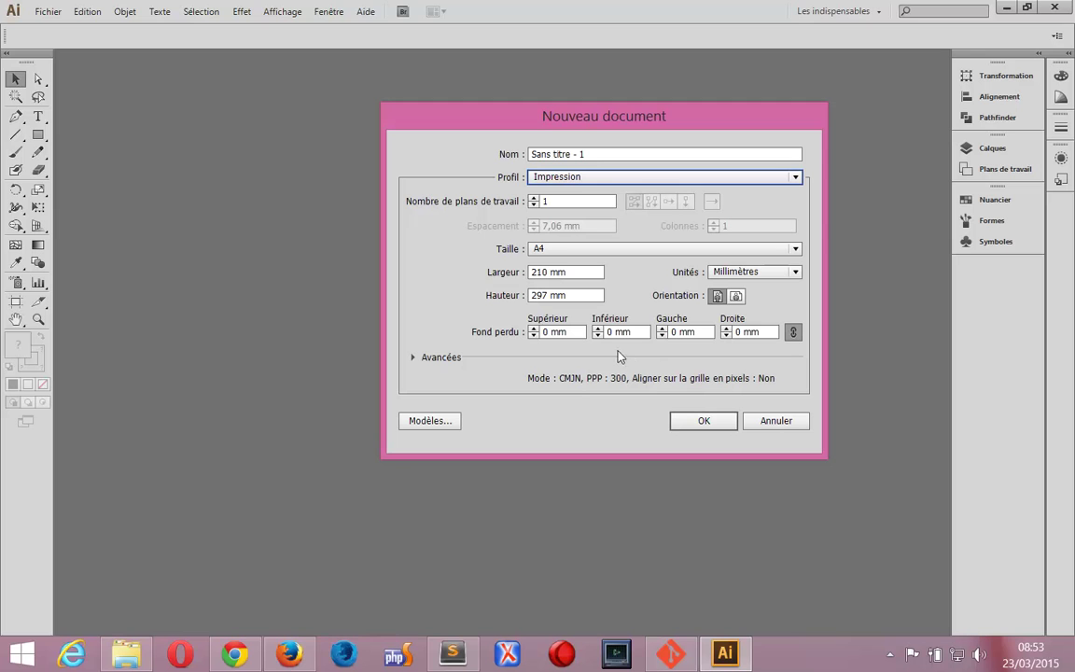
pyautogui.click(698, 420)
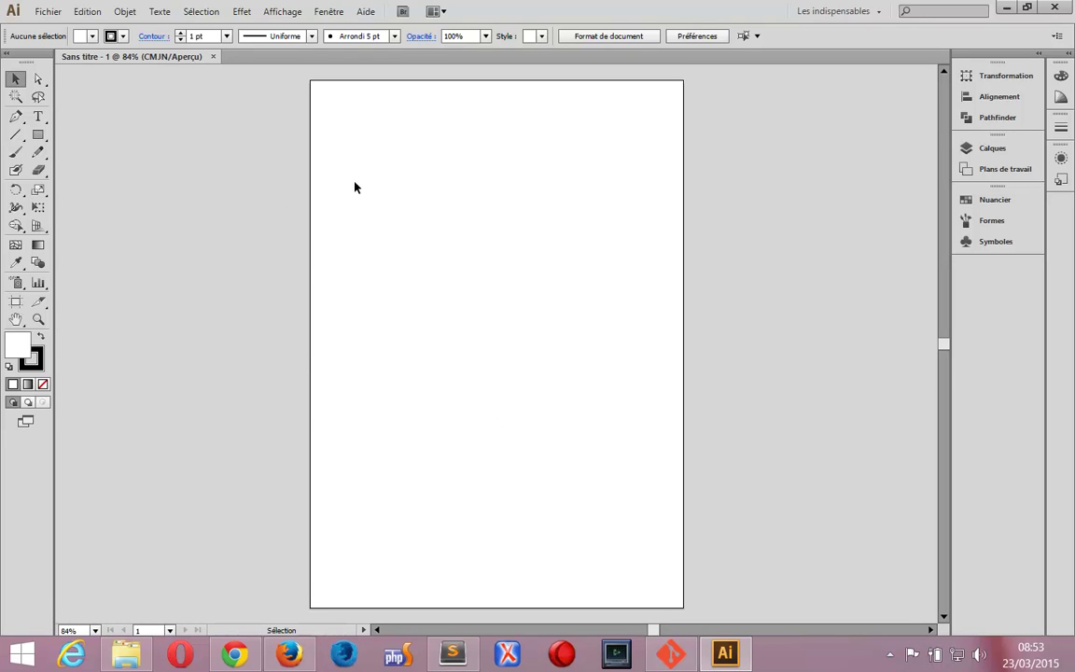
pyautogui.click(86, 12)
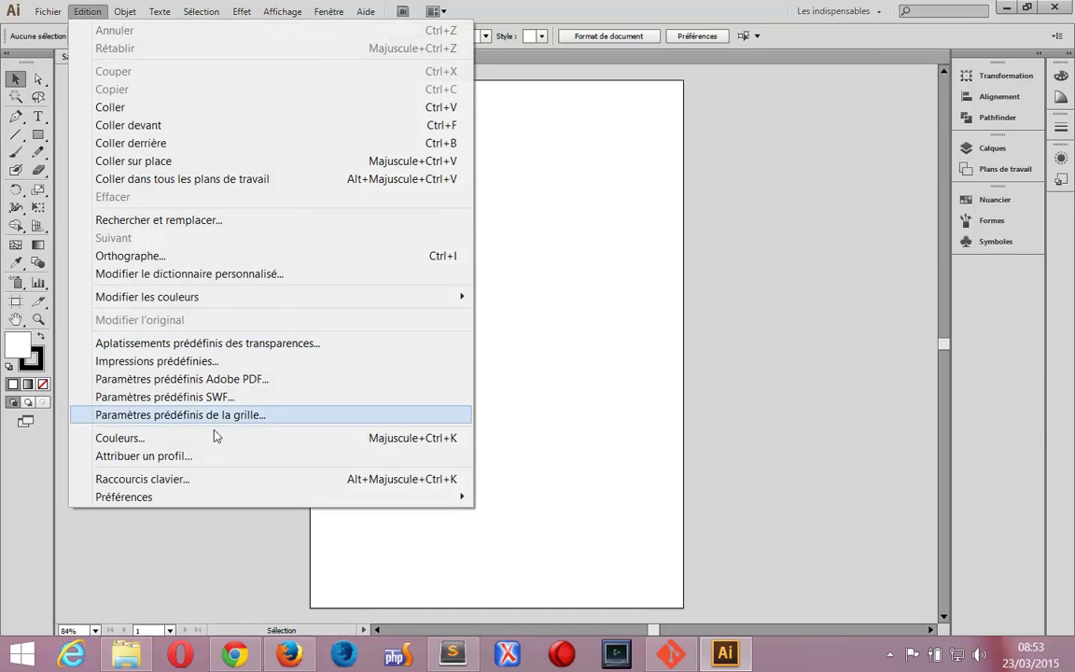
pyautogui.moveTo(124, 496)
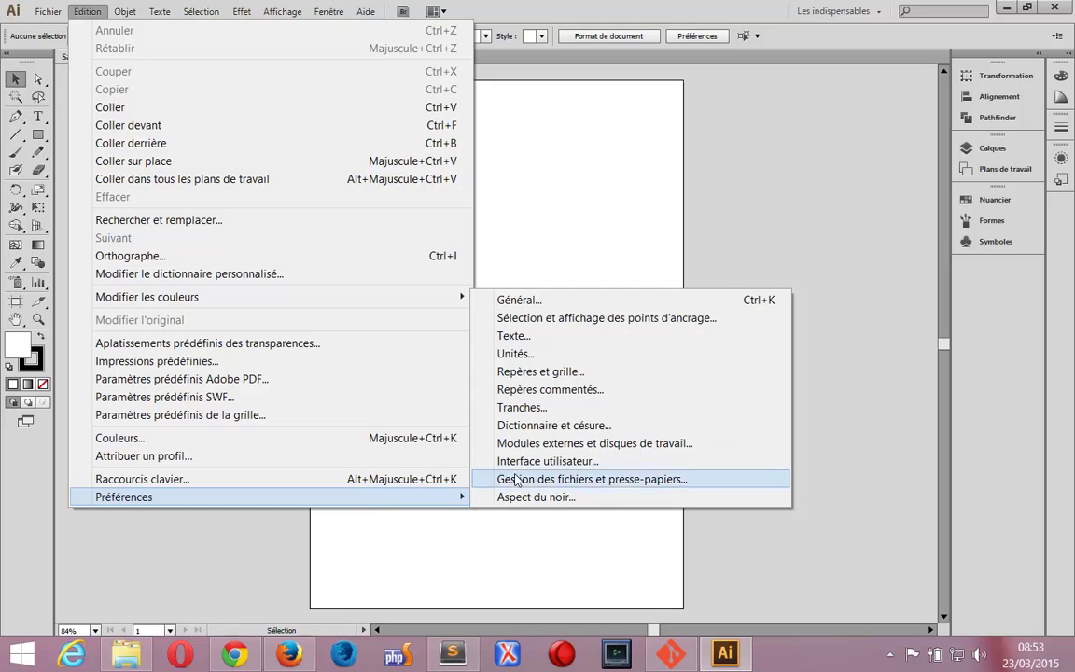
pyautogui.click(513, 354)
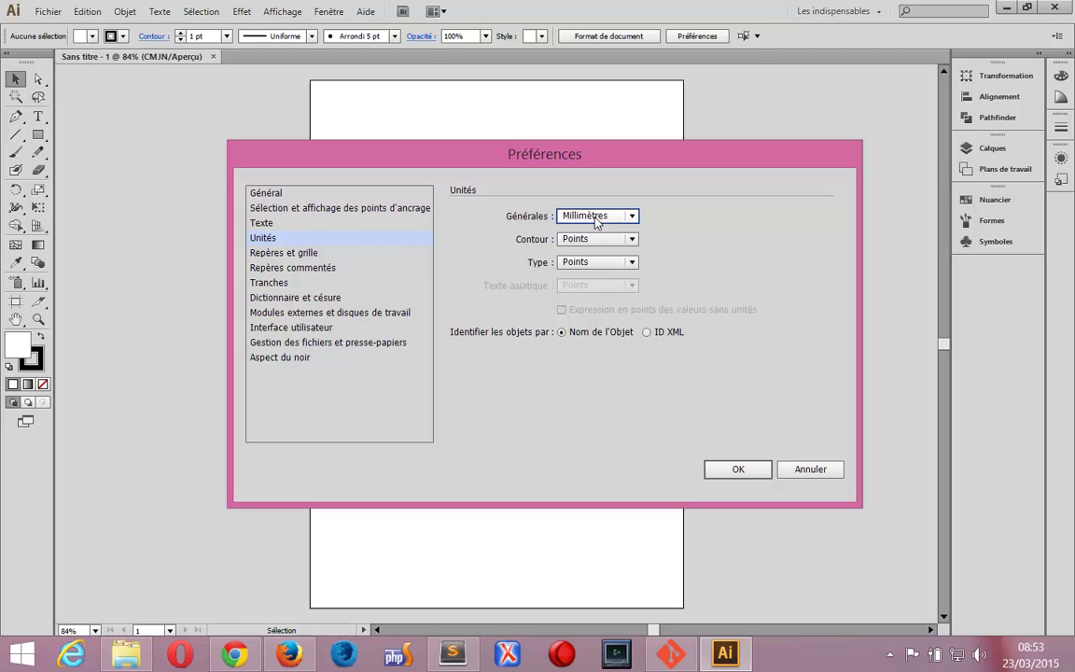
pyautogui.click(795, 465)
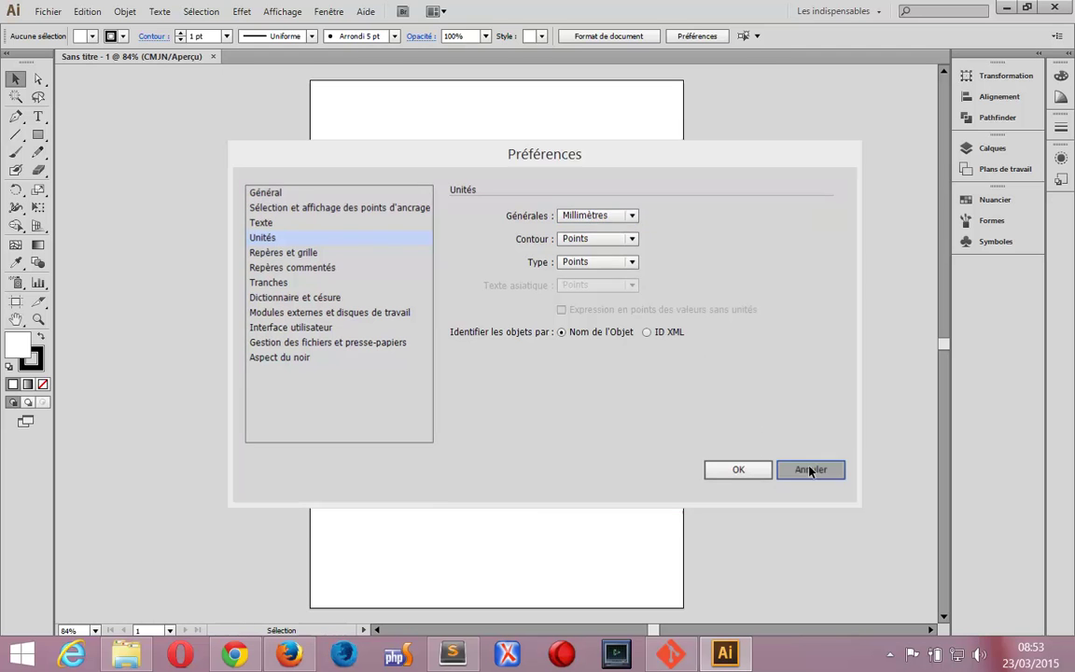
pyautogui.click(89, 13)
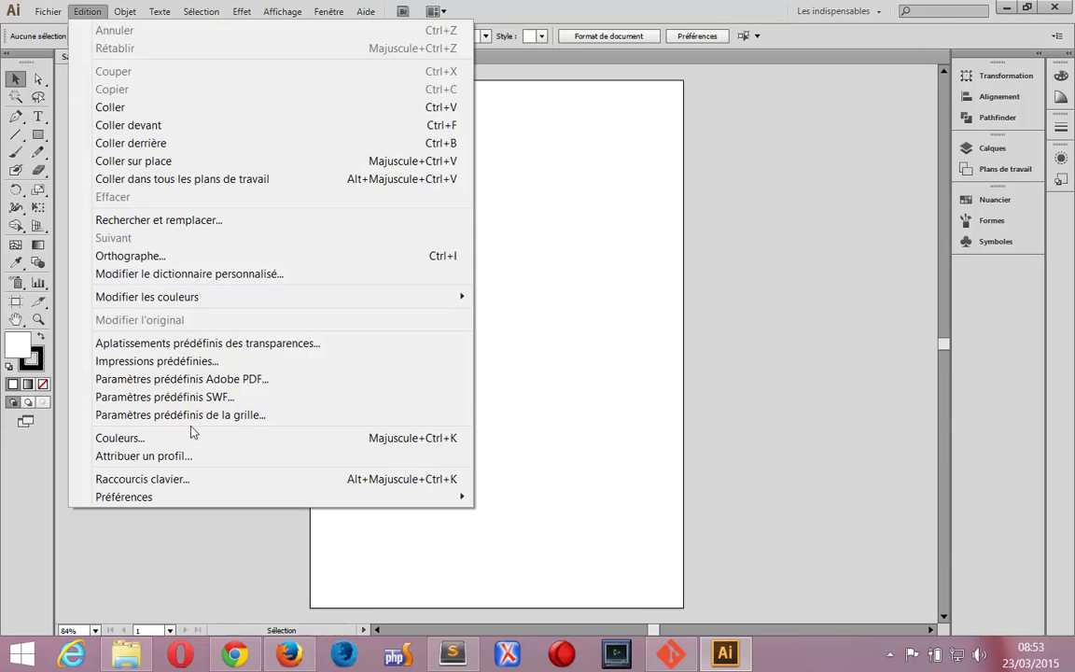
pyautogui.moveTo(280, 497)
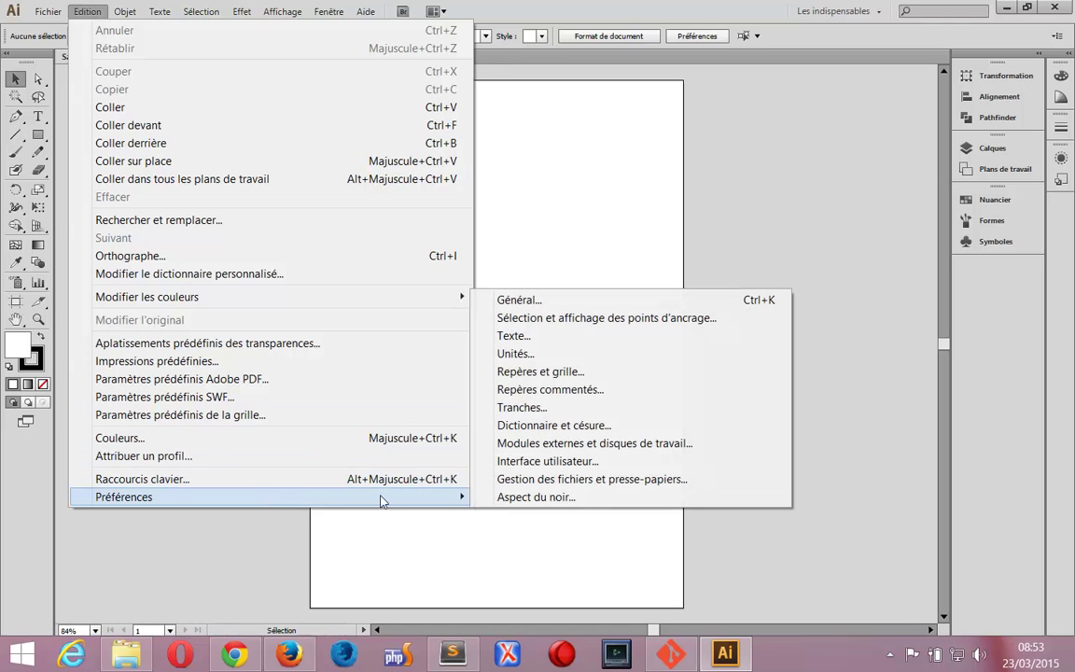
pyautogui.click(535, 305)
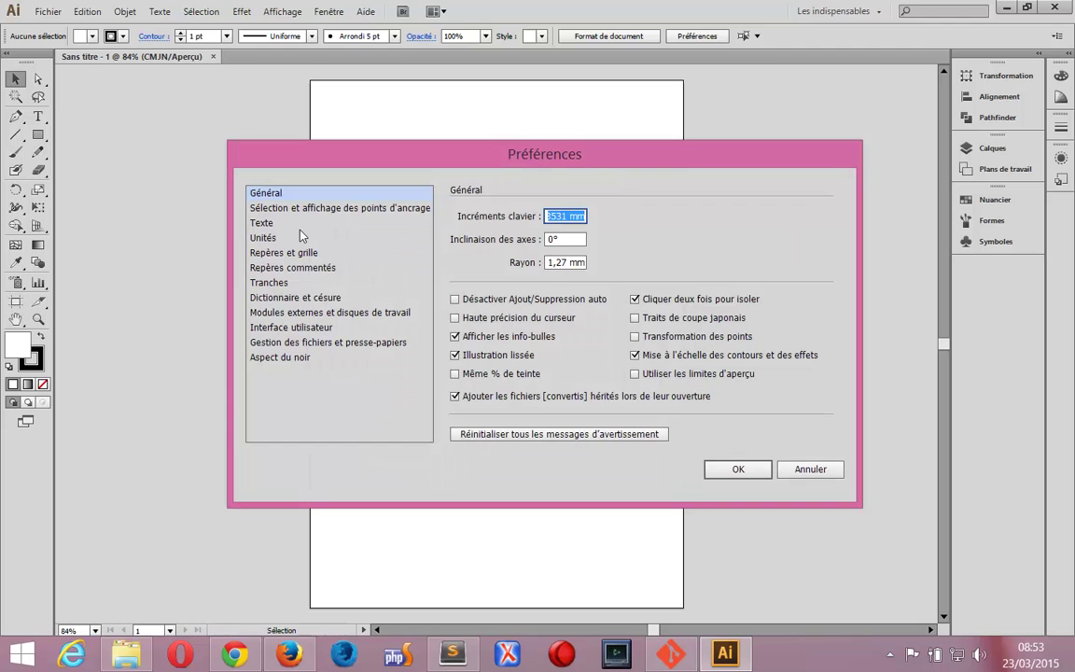
pyautogui.click(265, 223)
pyautogui.click(270, 238)
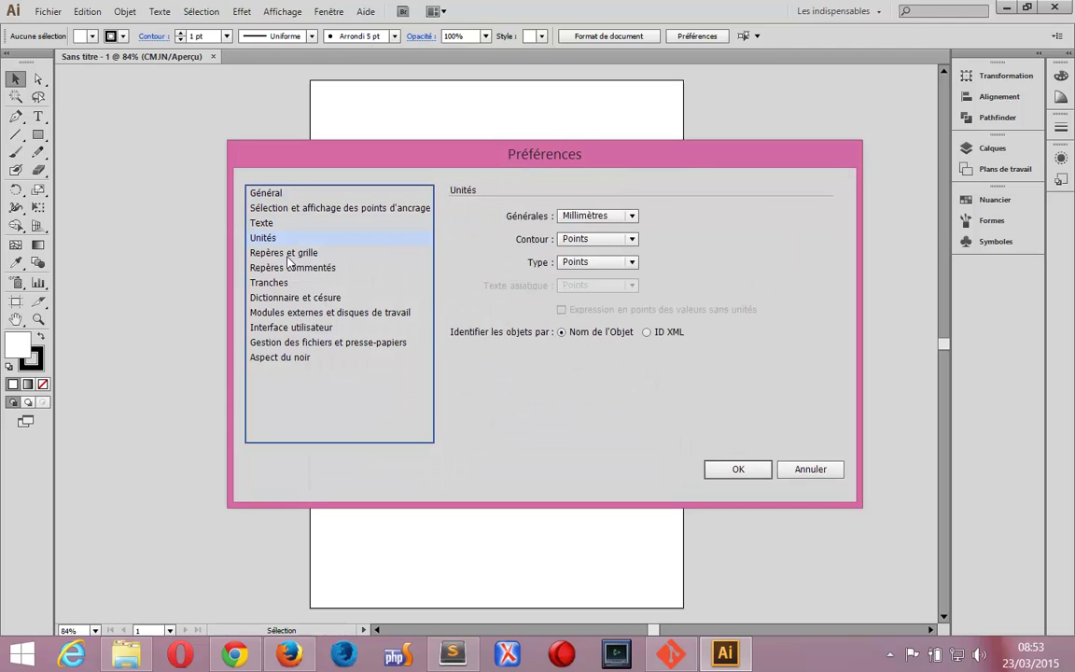
pyautogui.click(284, 252)
pyautogui.click(269, 283)
pyautogui.click(306, 335)
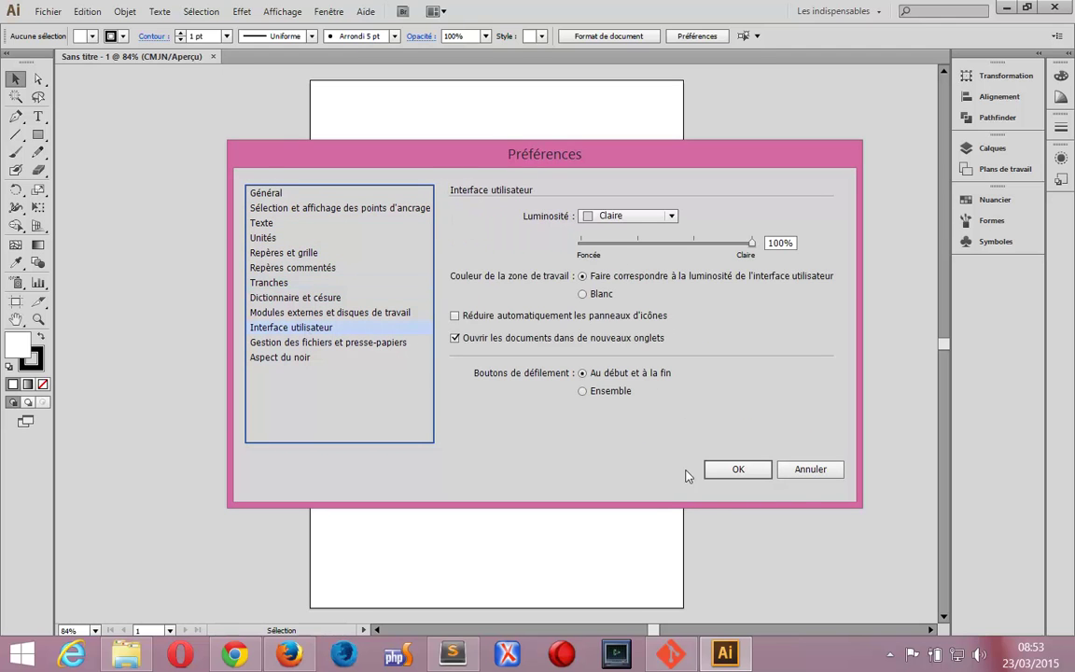
pyautogui.click(810, 469)
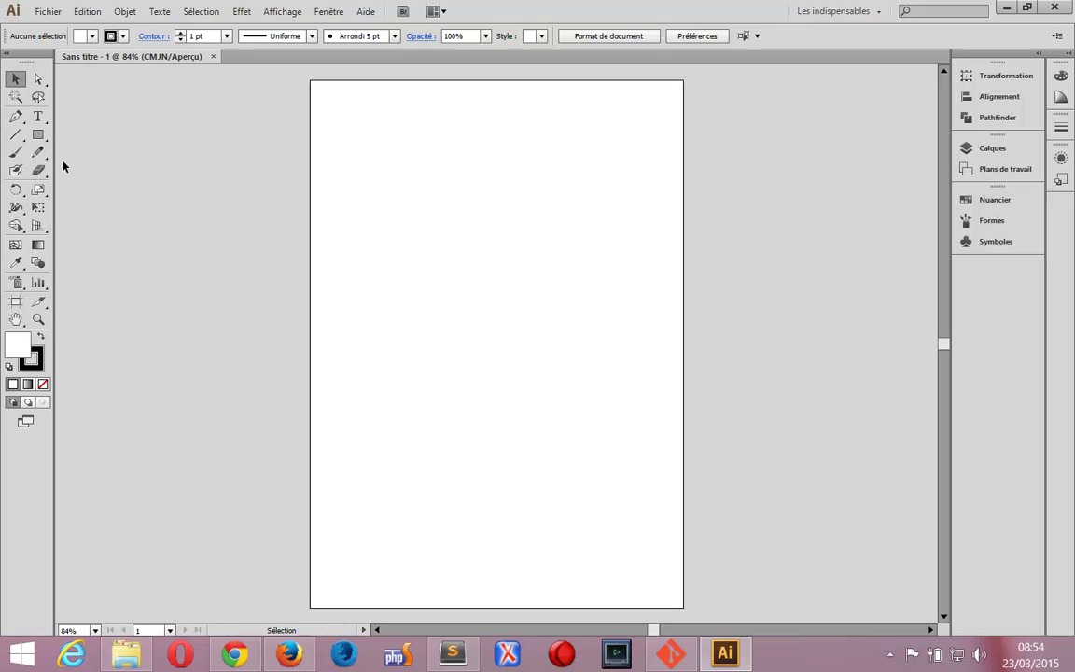
# Step: Draw a square near the page's top left with a red fill and blue-violet outline
pyautogui.click(38, 135)
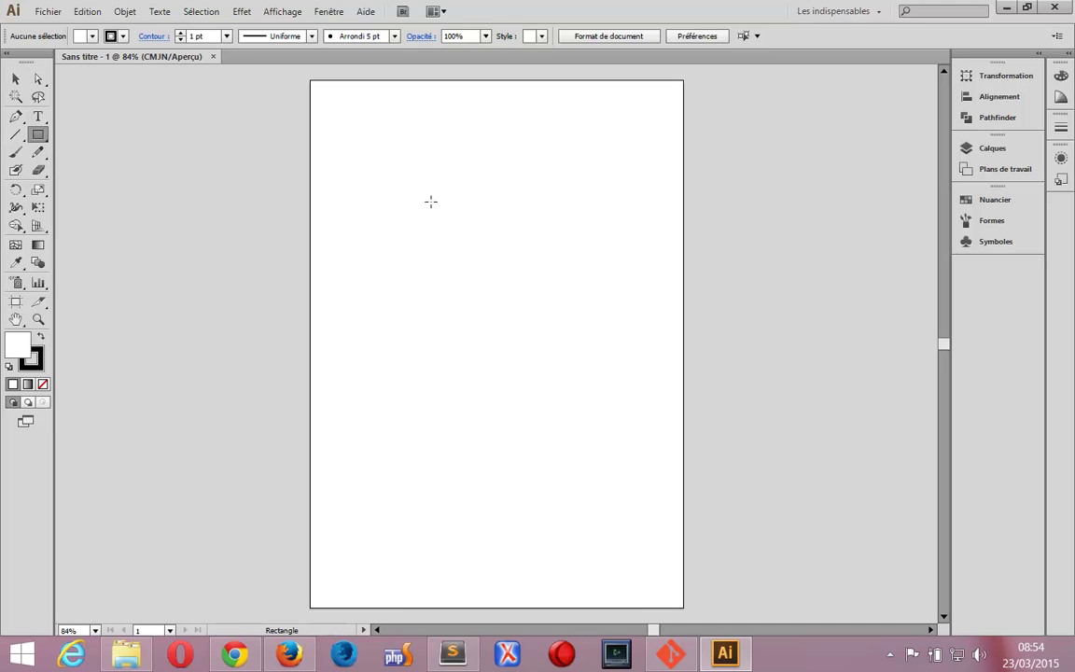
pyautogui.moveTo(376, 146); pyautogui.dragTo(532, 285)
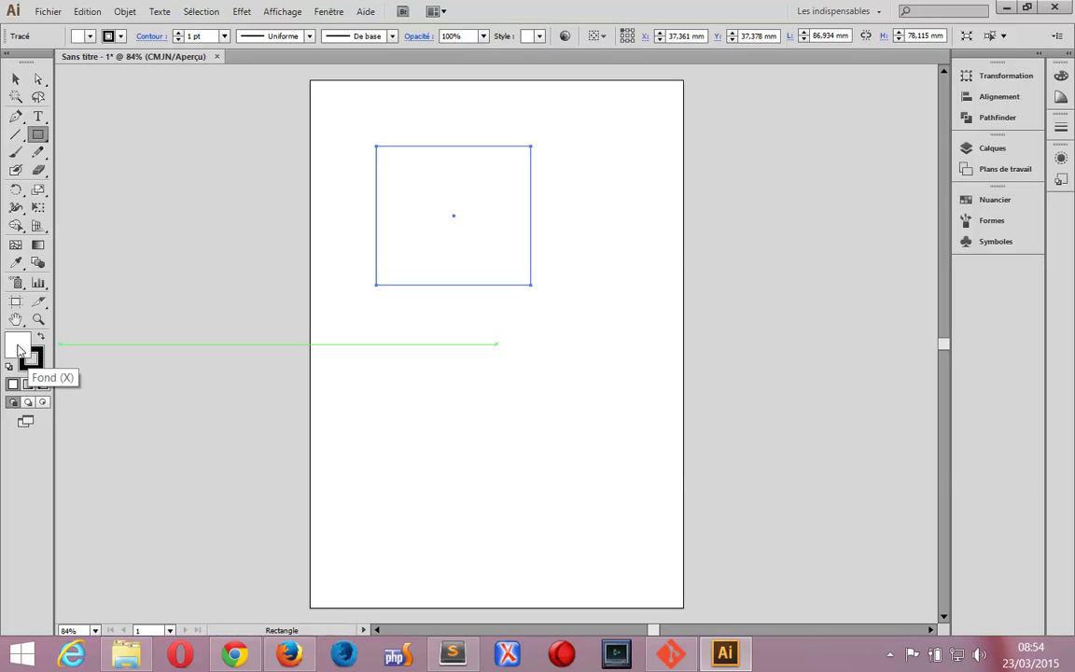
pyautogui.doubleClick(18, 350)
pyautogui.click(796, 281)
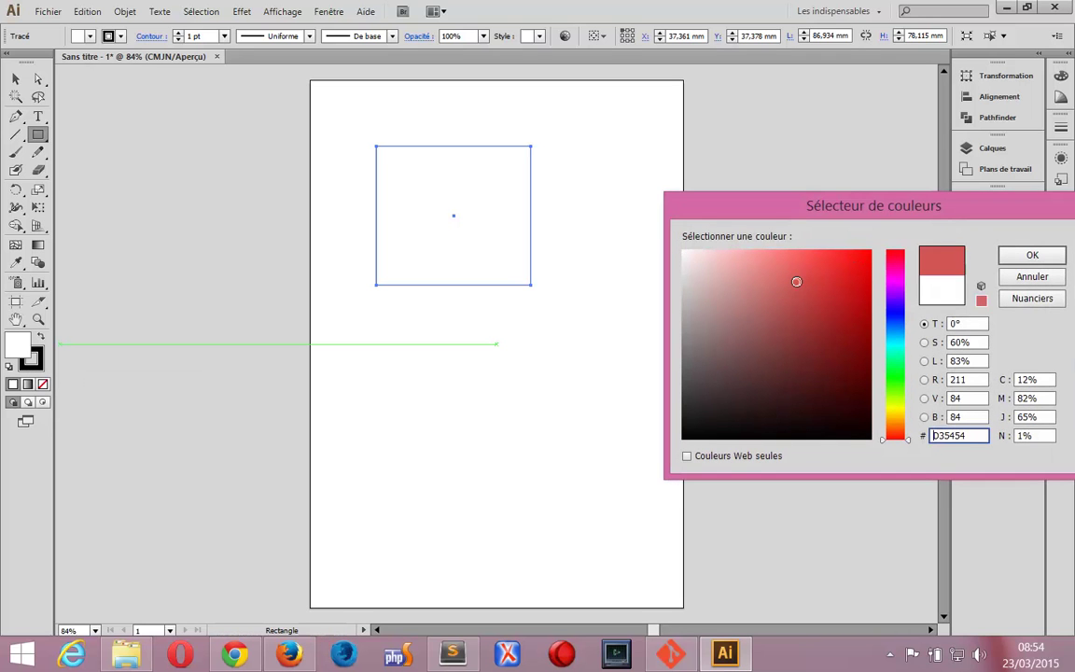
pyautogui.click(1032, 255)
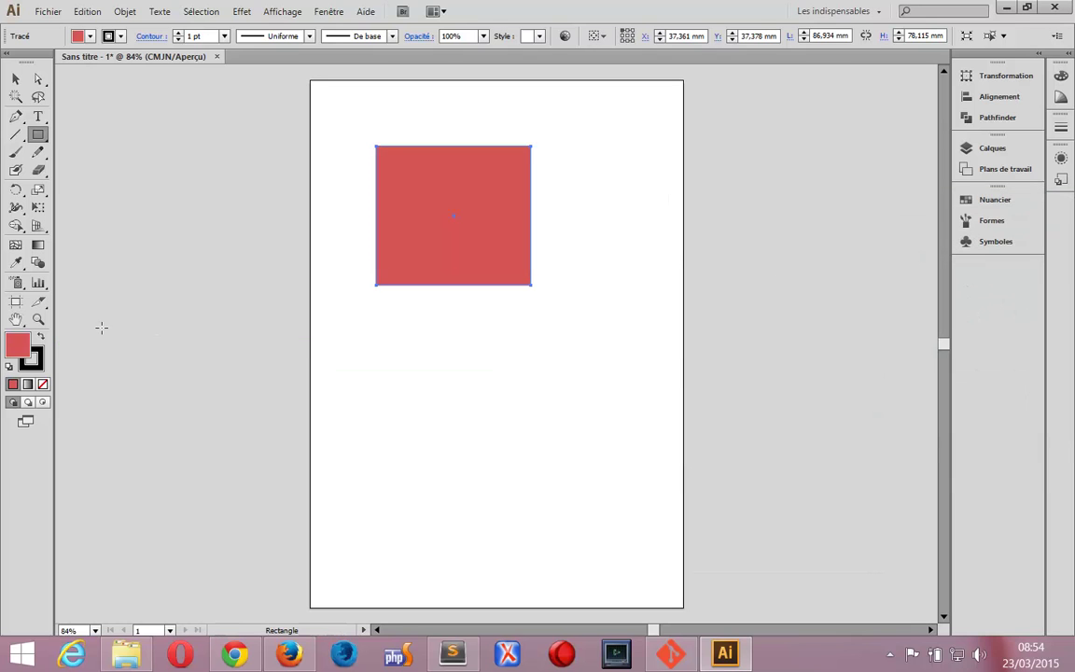
pyautogui.click(32, 360)
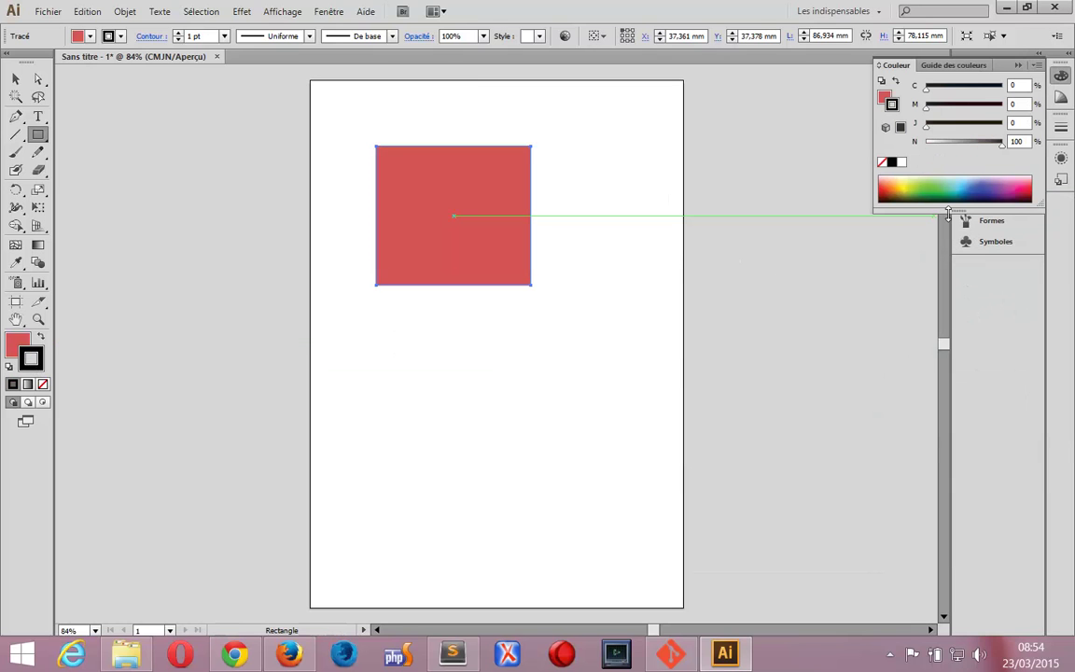
pyautogui.click(993, 184)
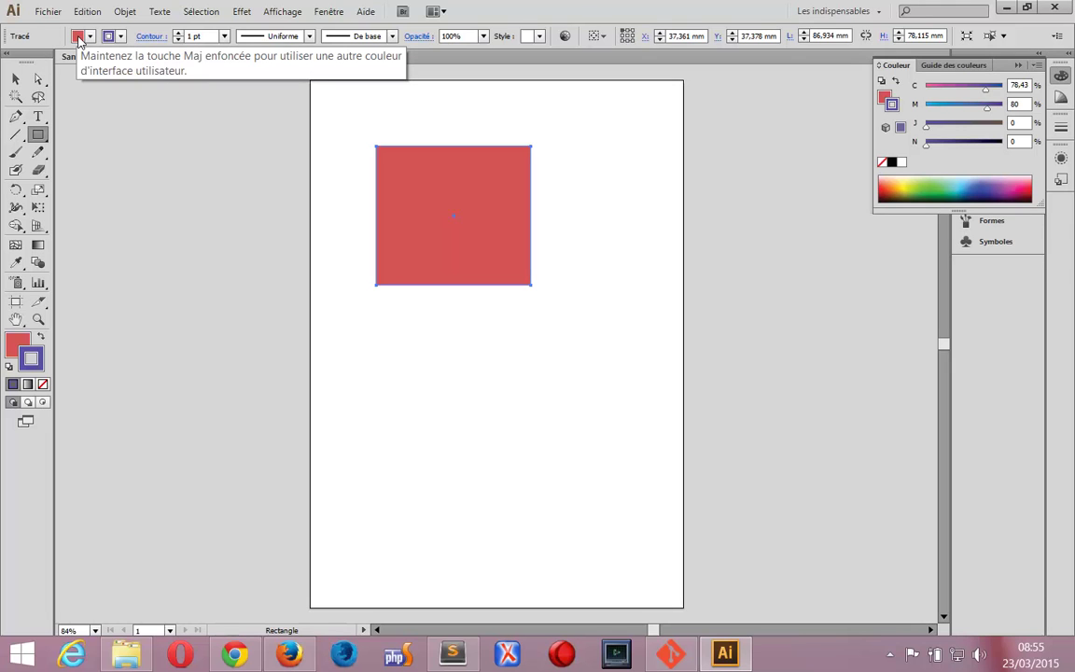
# Step: Change the square's fill to yellow and thicken its outline to 11 pt
pyautogui.click(79, 41)
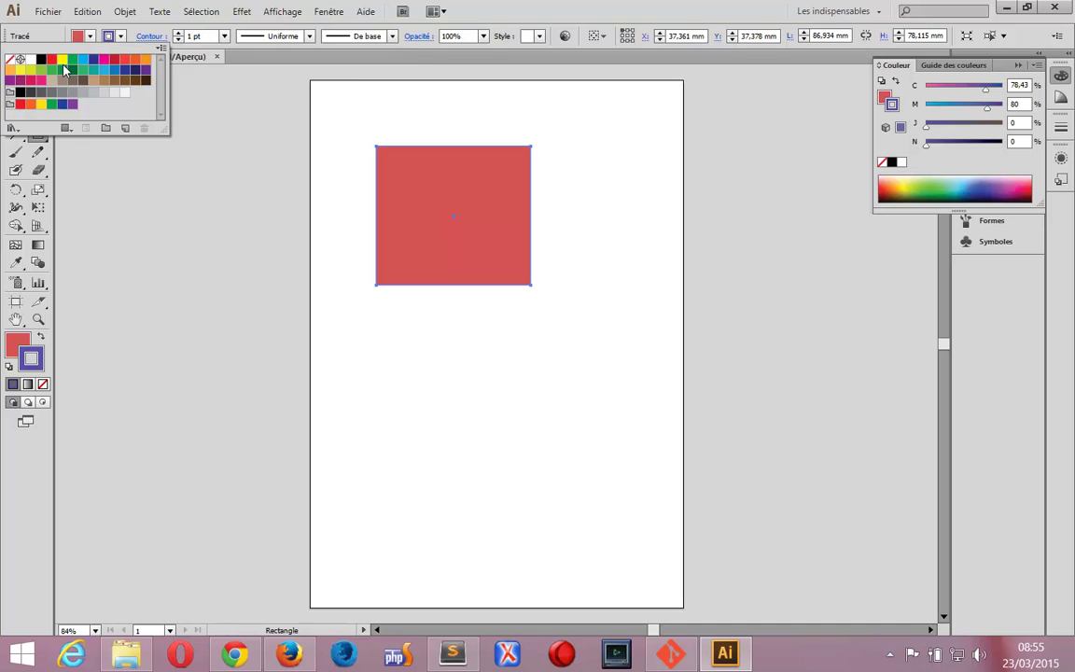
pyautogui.click(62, 61)
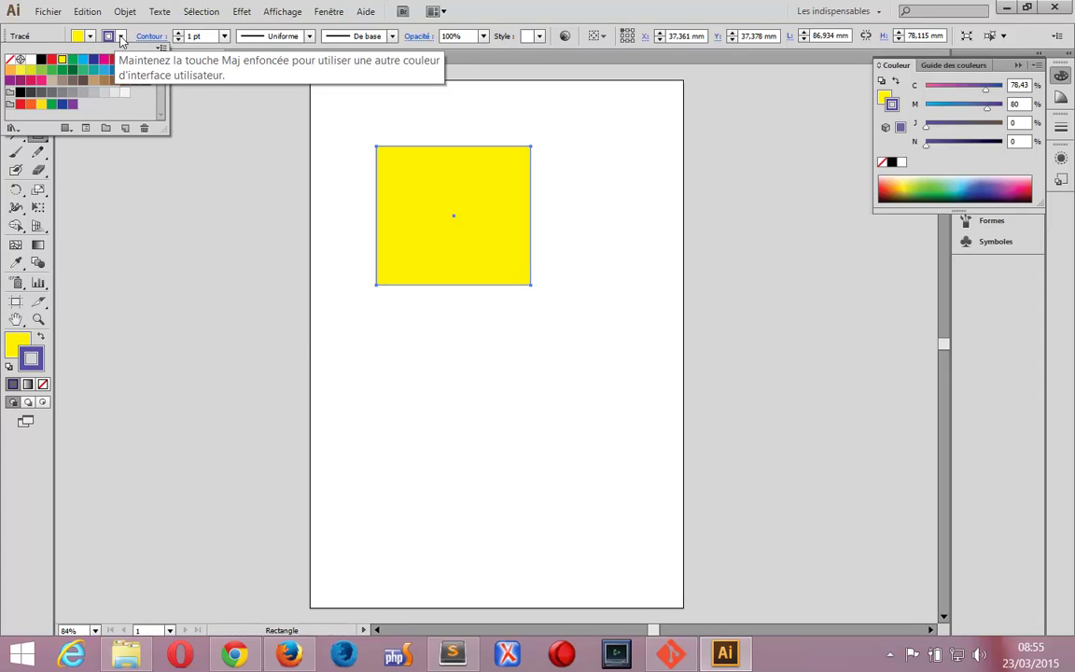
pyautogui.click(179, 32)
pyautogui.click(179, 32)
pyautogui.click(179, 32)
pyautogui.click(179, 32)
pyautogui.click(180, 32)
pyautogui.click(179, 32)
pyautogui.click(180, 32)
pyautogui.click(180, 31)
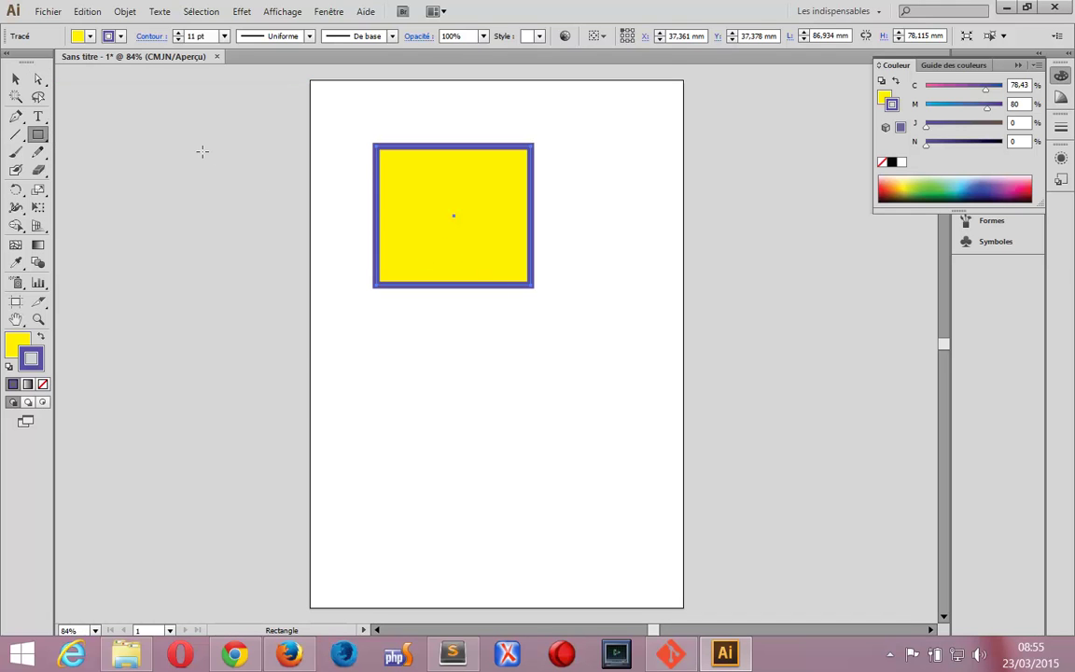
# Step: Draw two more overlapping rectangles and move the third one up to the upper right
pyautogui.moveTo(330, 240); pyautogui.dragTo(512, 381)
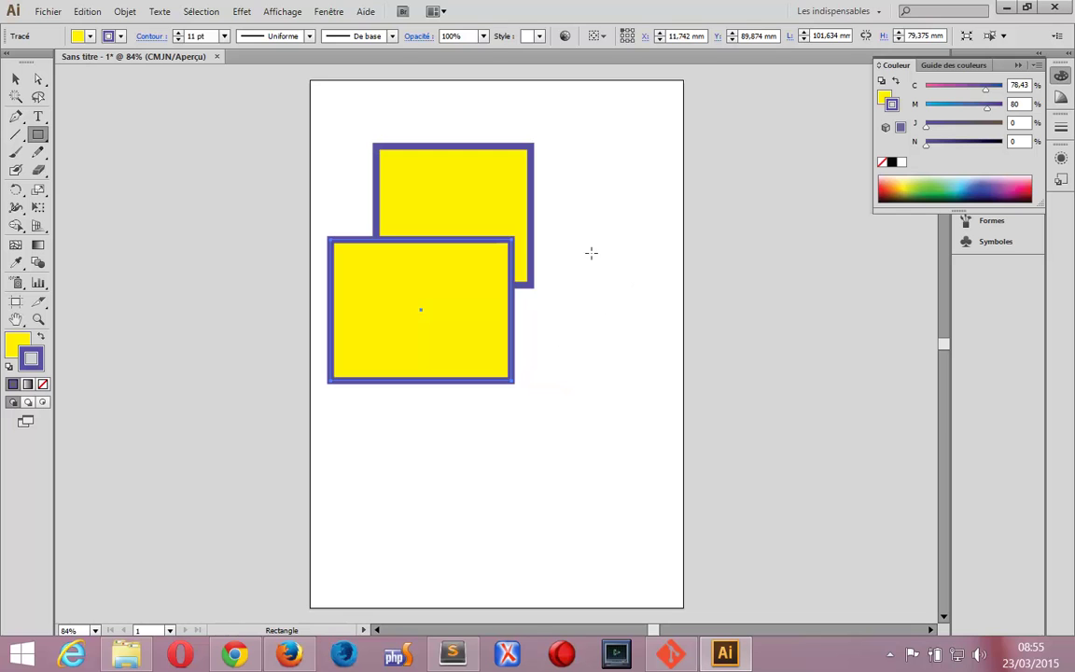
pyautogui.moveTo(590, 228); pyautogui.dragTo(436, 329)
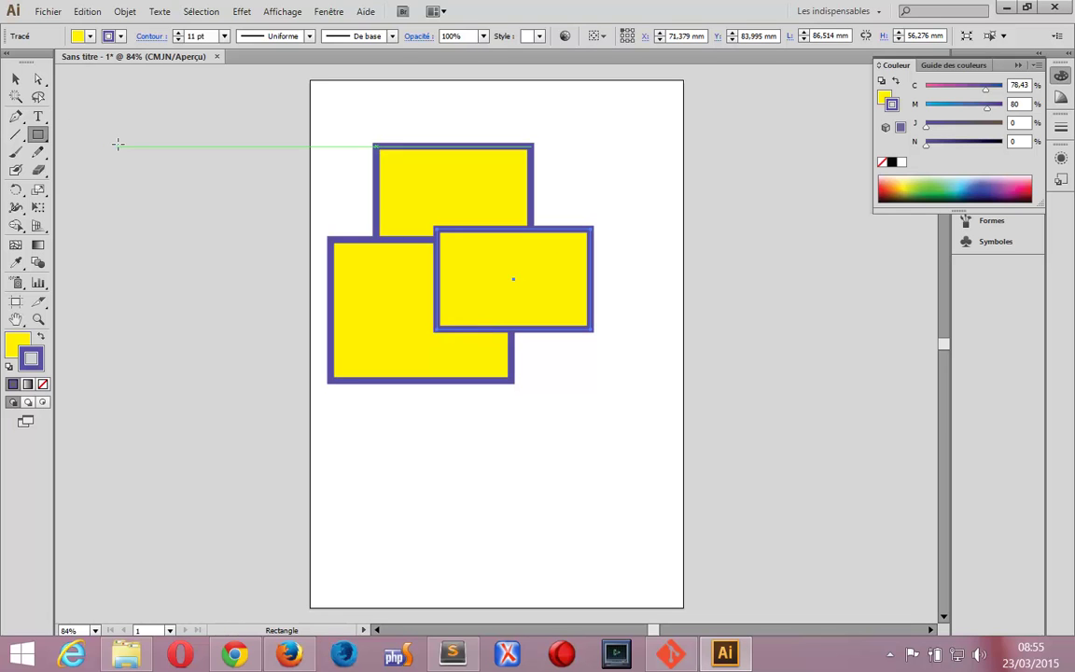
pyautogui.click(15, 79)
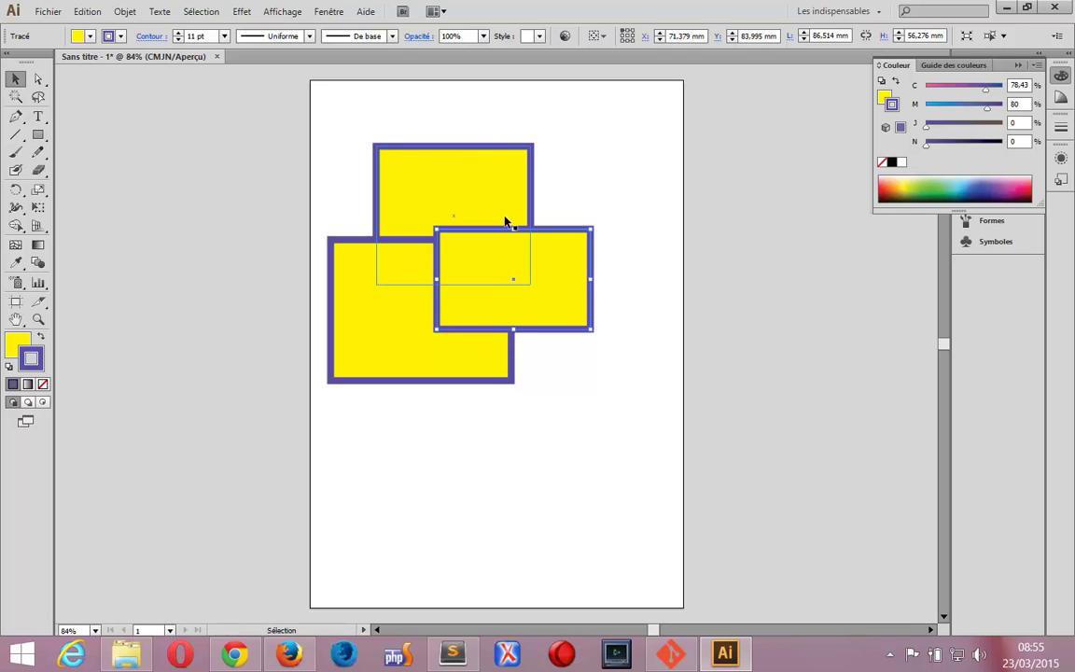
pyautogui.moveTo(552, 258)
pyautogui.mouseDown()
pyautogui.moveTo(546, 401)
pyautogui.moveTo(607, 292)
pyautogui.mouseUp()
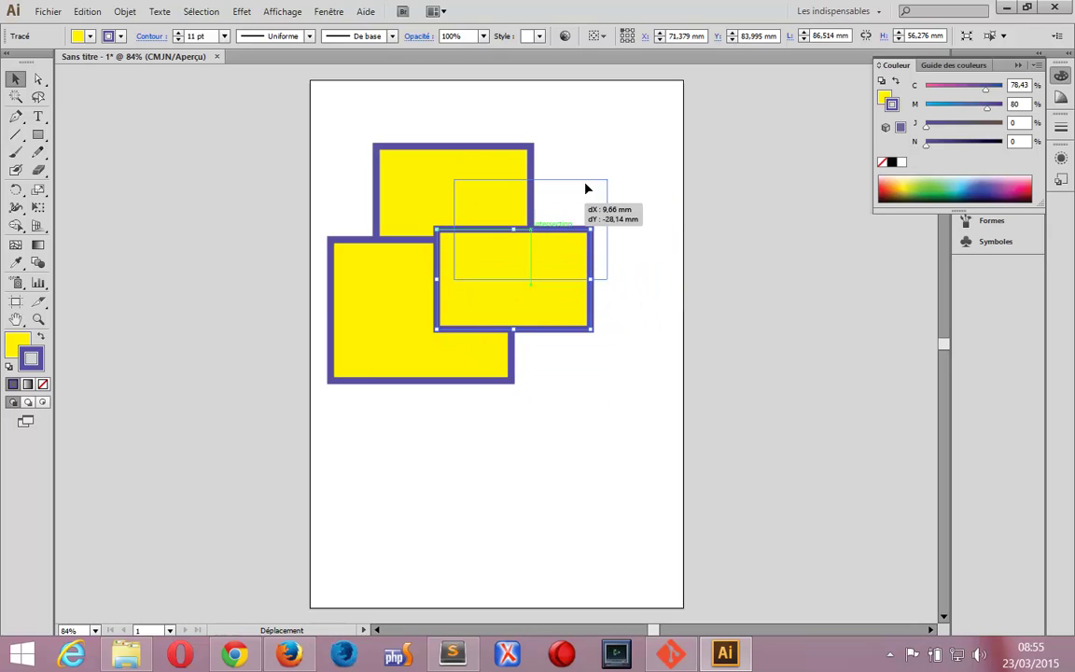
pyautogui.moveTo(608, 292); pyautogui.dragTo(597, 210)
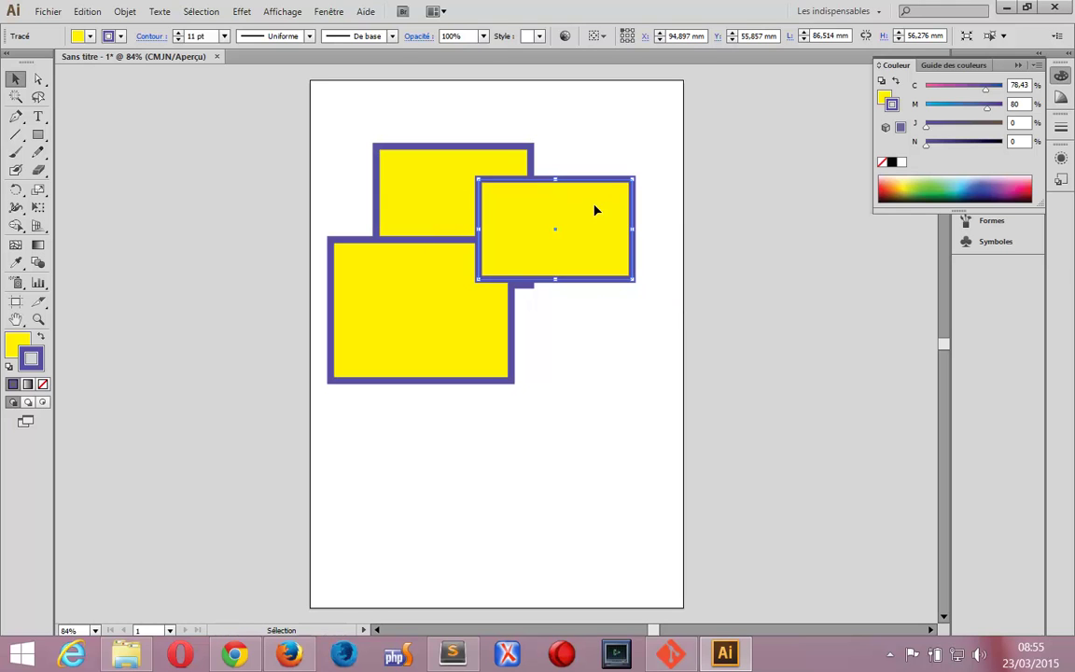
pyautogui.click(420, 226)
pyautogui.click(425, 321)
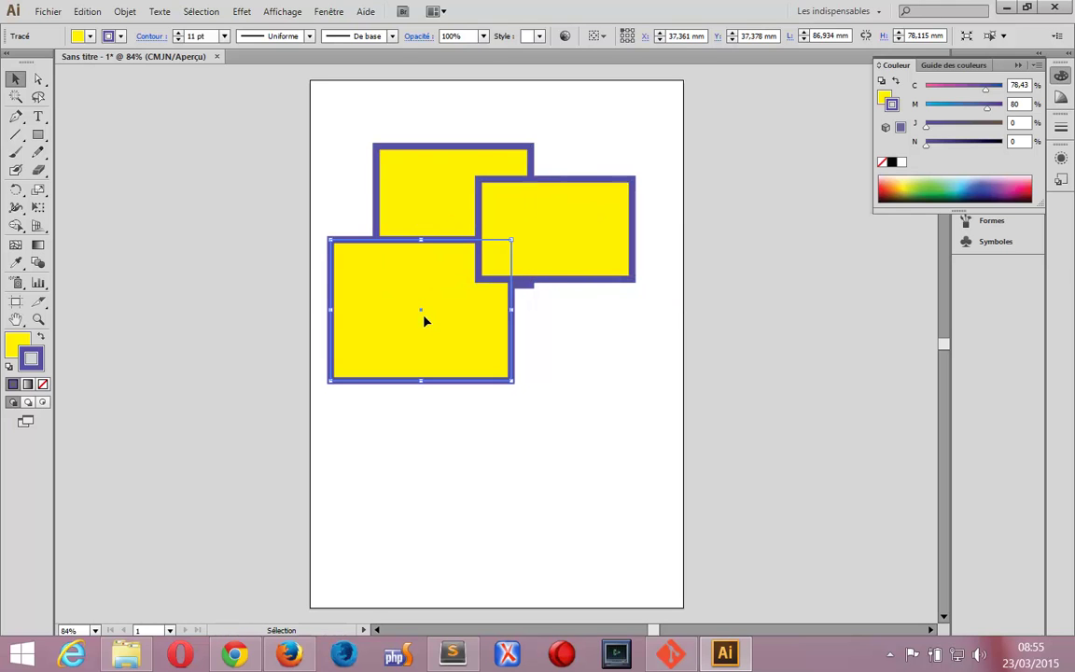
pyautogui.click(598, 228)
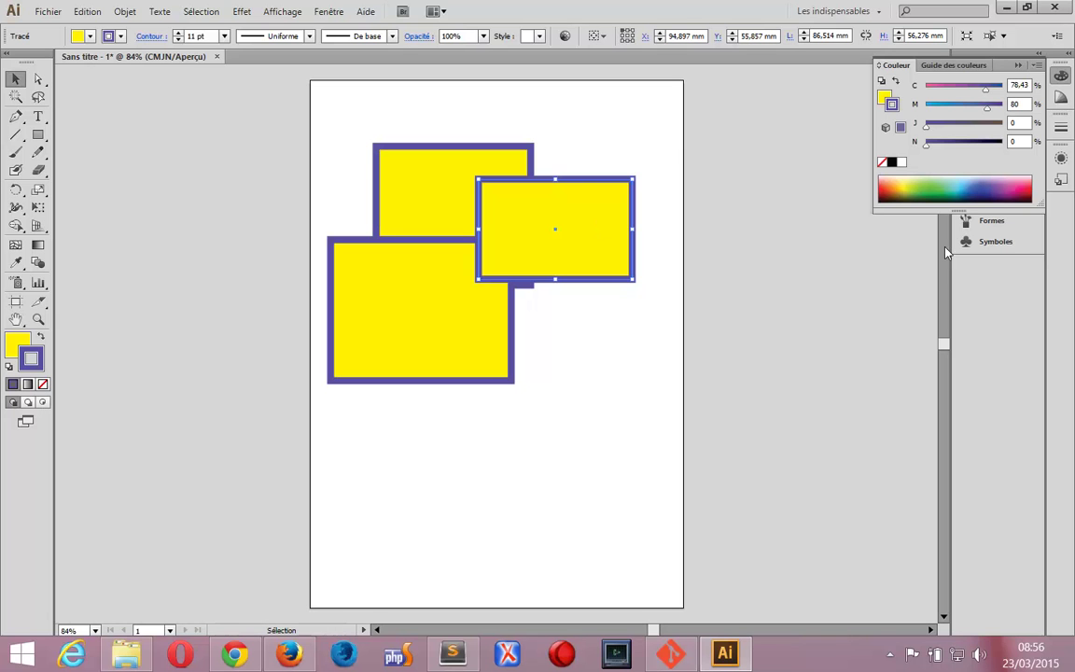
# Step: Show the Layers panel and expand Calque 1 to list its three paths
pyautogui.click(327, 12)
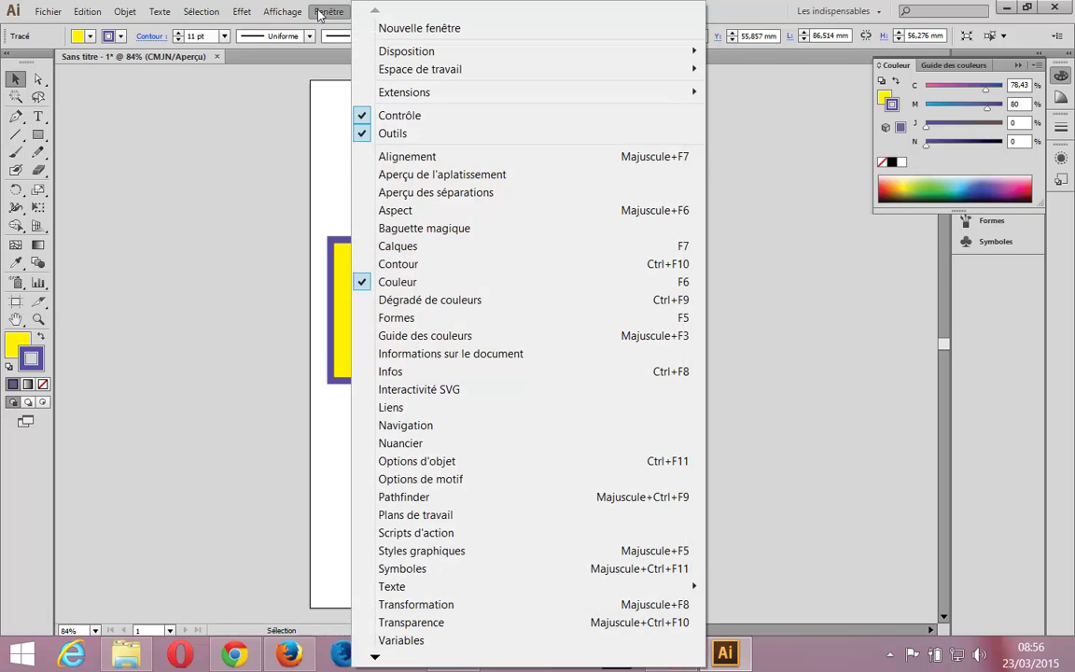
pyautogui.click(422, 247)
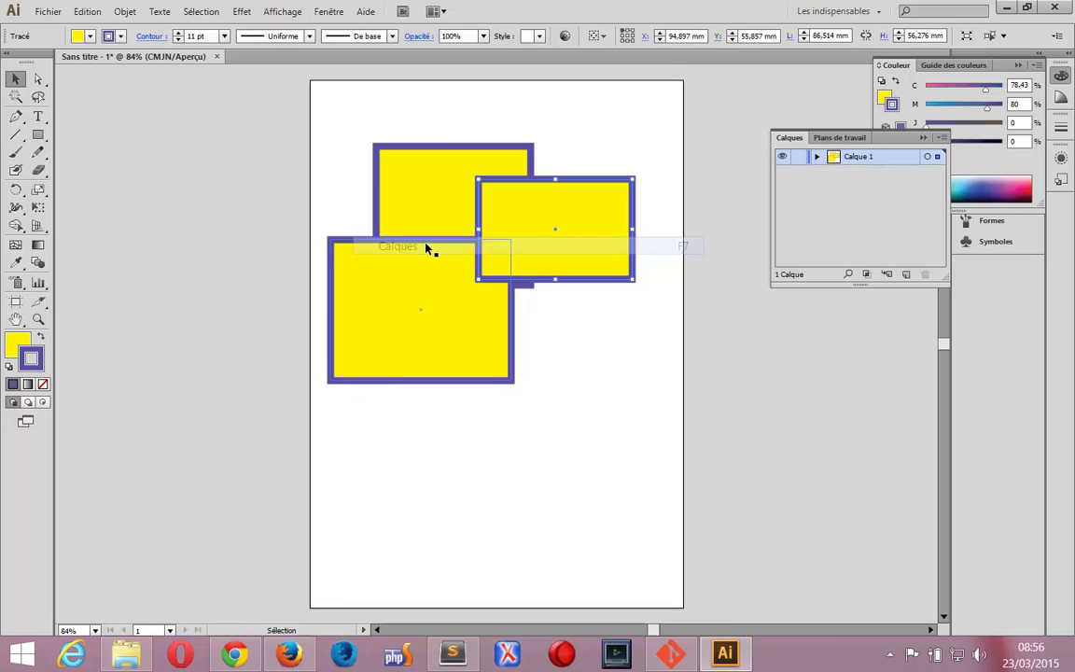
pyautogui.moveTo(891, 140)
pyautogui.mouseDown()
pyautogui.moveTo(927, 221)
pyautogui.moveTo(954, 333)
pyautogui.mouseUp()
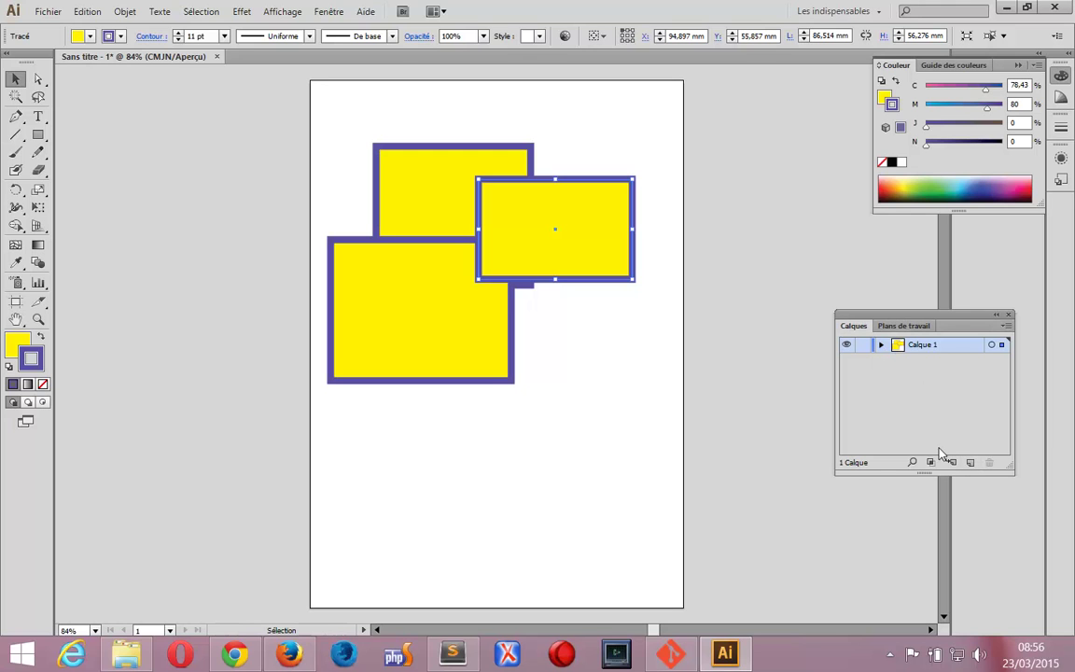
pyautogui.click(882, 345)
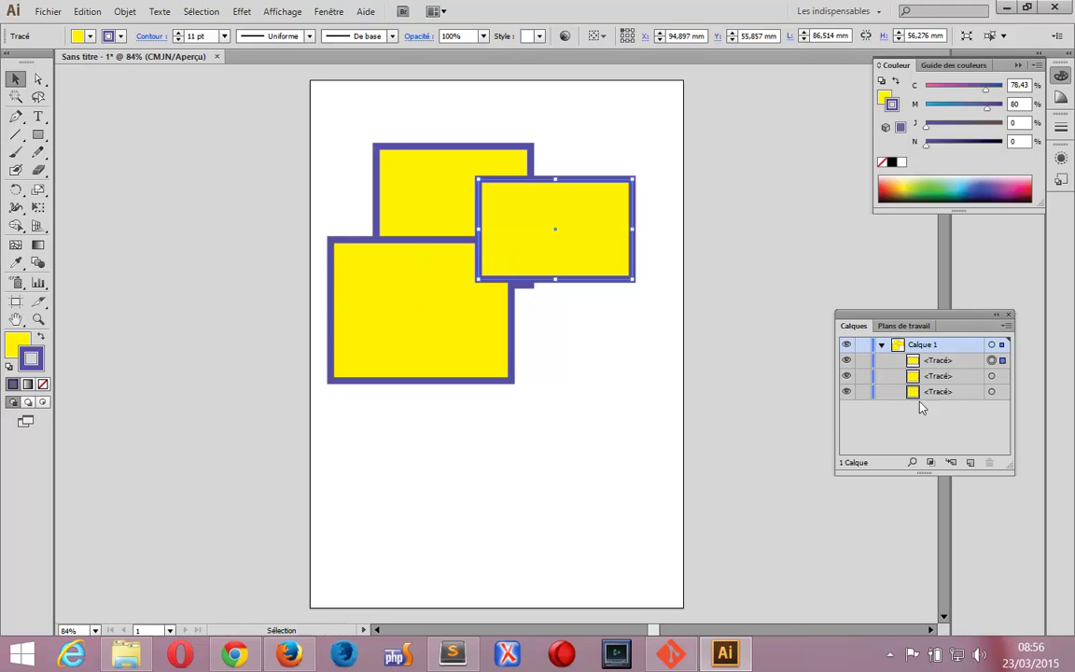
# Step: Toggle the rectangles' visibility in the Layers panel, leaving all of them visible
pyautogui.click(993, 377)
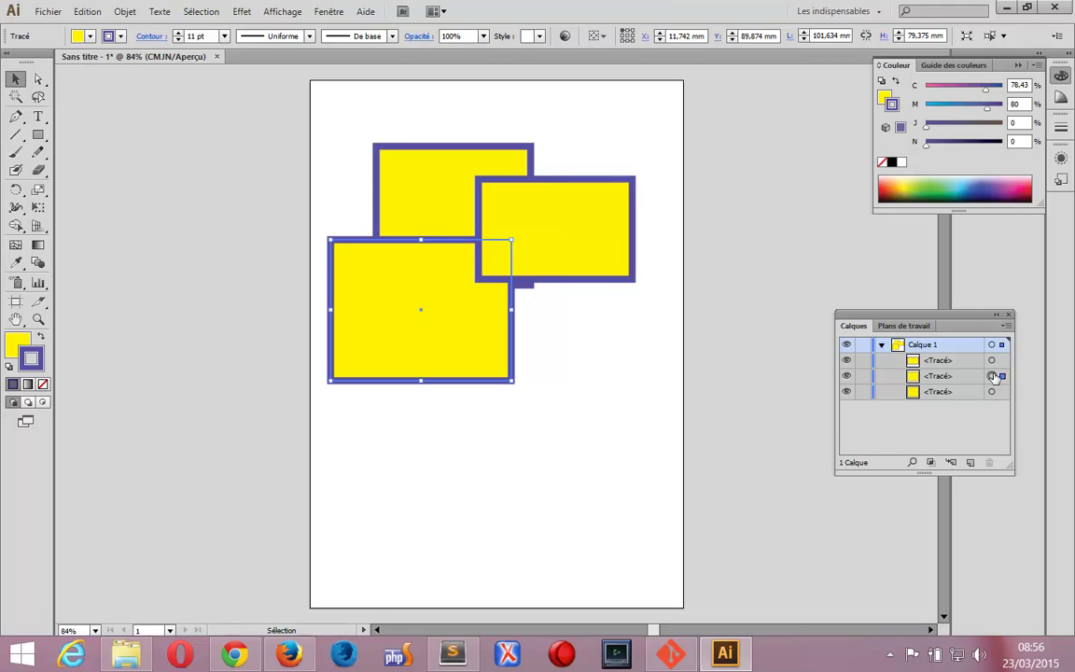
pyautogui.click(992, 392)
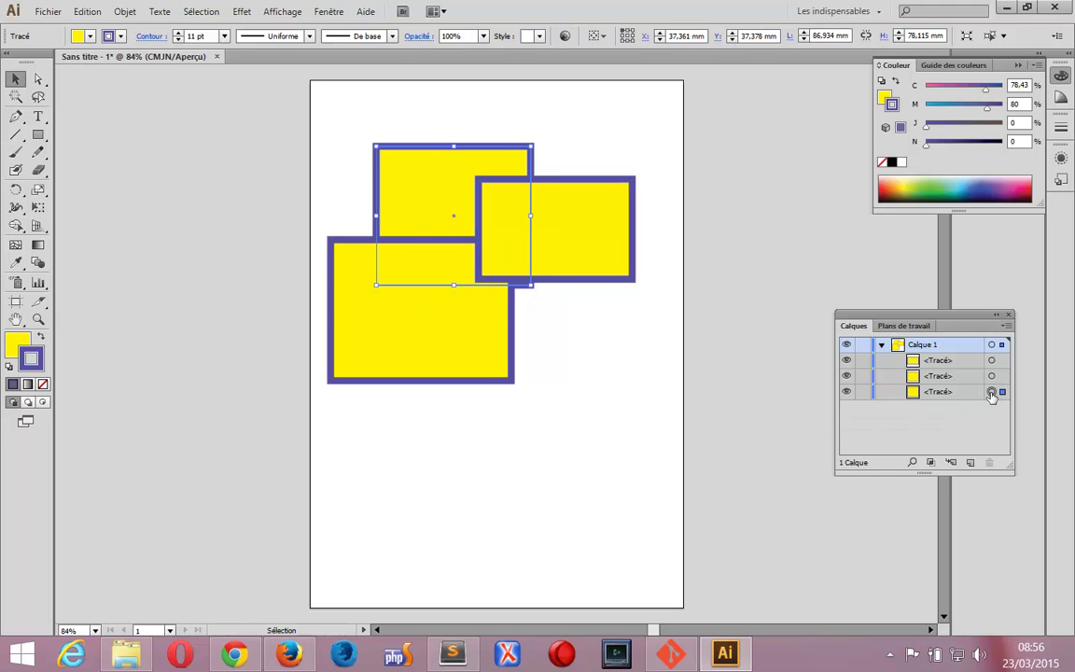
pyautogui.click(847, 392)
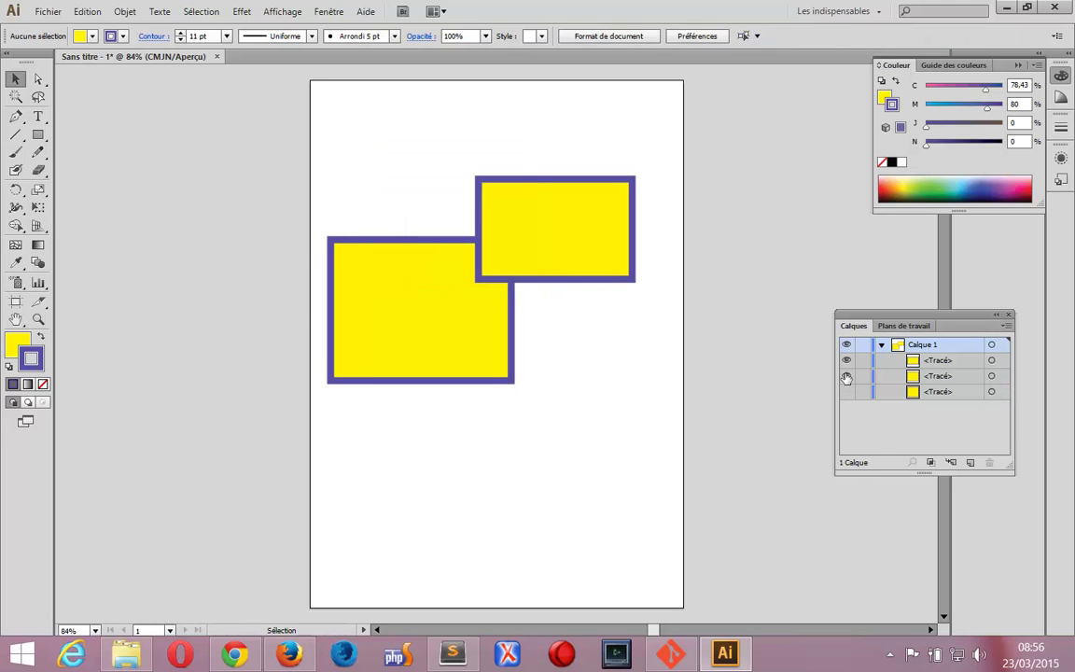
pyautogui.click(847, 376)
pyautogui.click(846, 376)
pyautogui.click(847, 392)
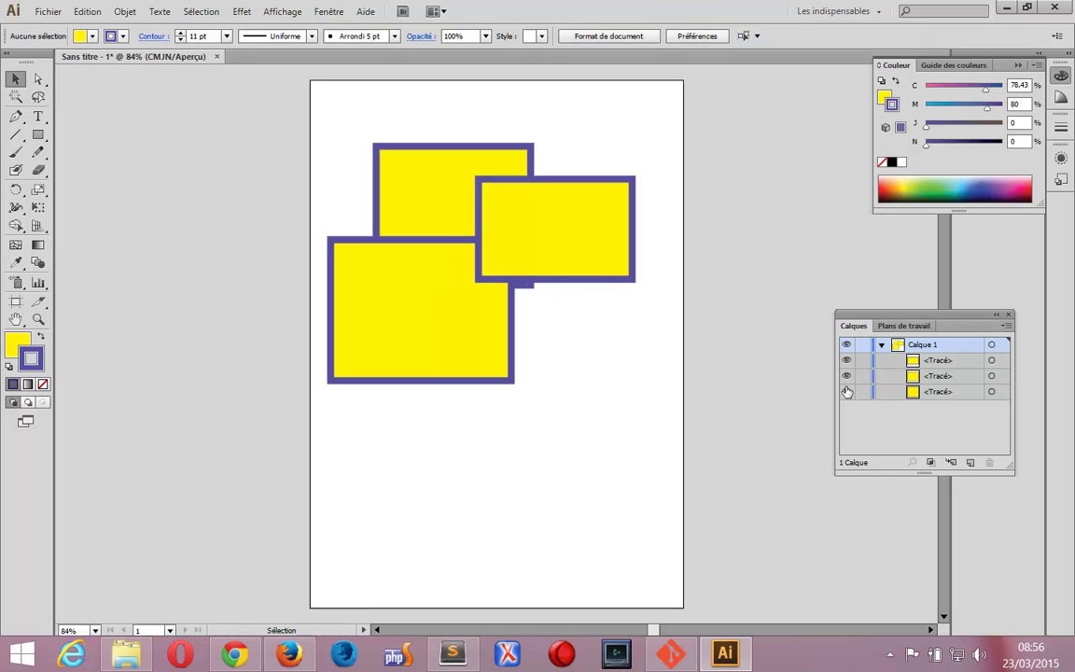
# Step: Reorder the layer rows so the top-left rectangle sits in front
pyautogui.click(952, 397)
pyautogui.moveTo(952, 397); pyautogui.dragTo(952, 376)
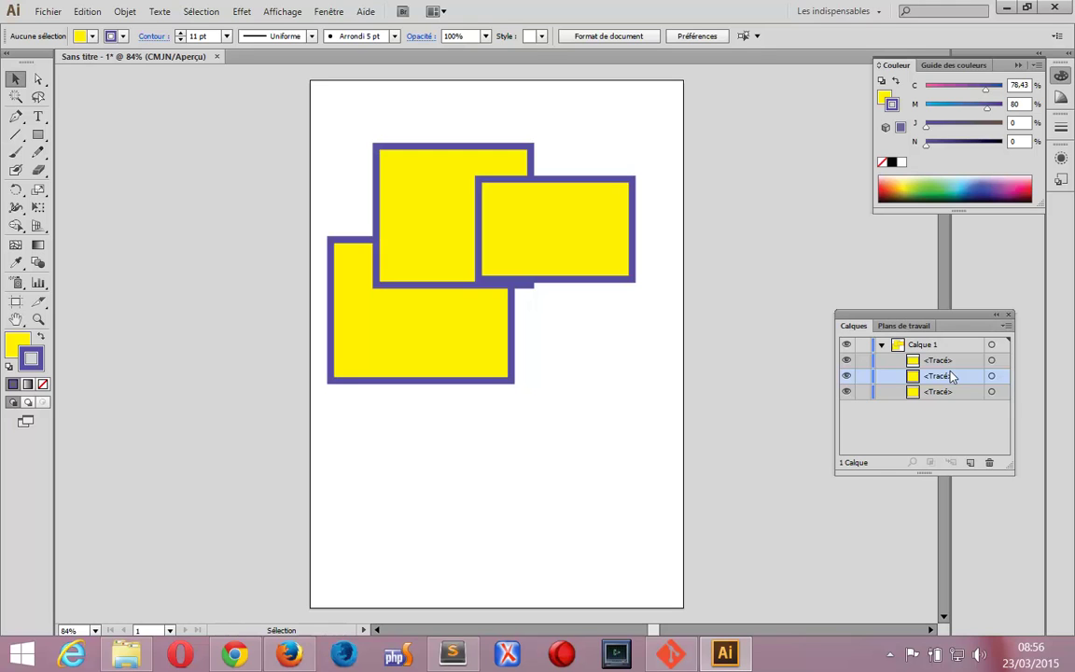
pyautogui.moveTo(941, 361); pyautogui.dragTo(944, 387)
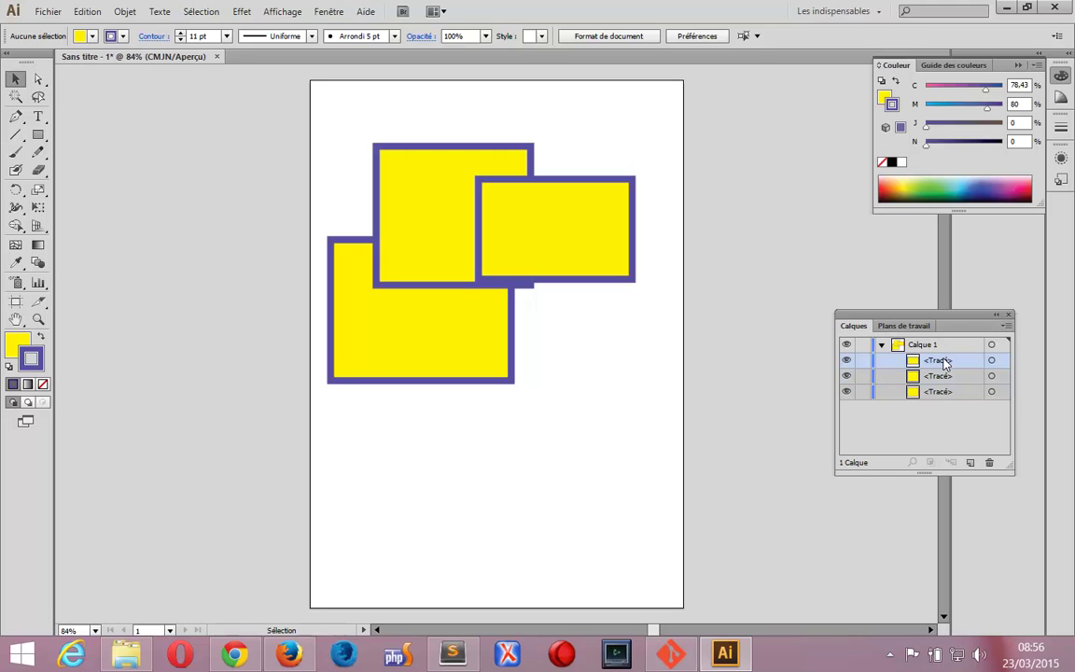
# Step: Fill the lower-left rectangle with green from the fill swatches
pyautogui.click(950, 392)
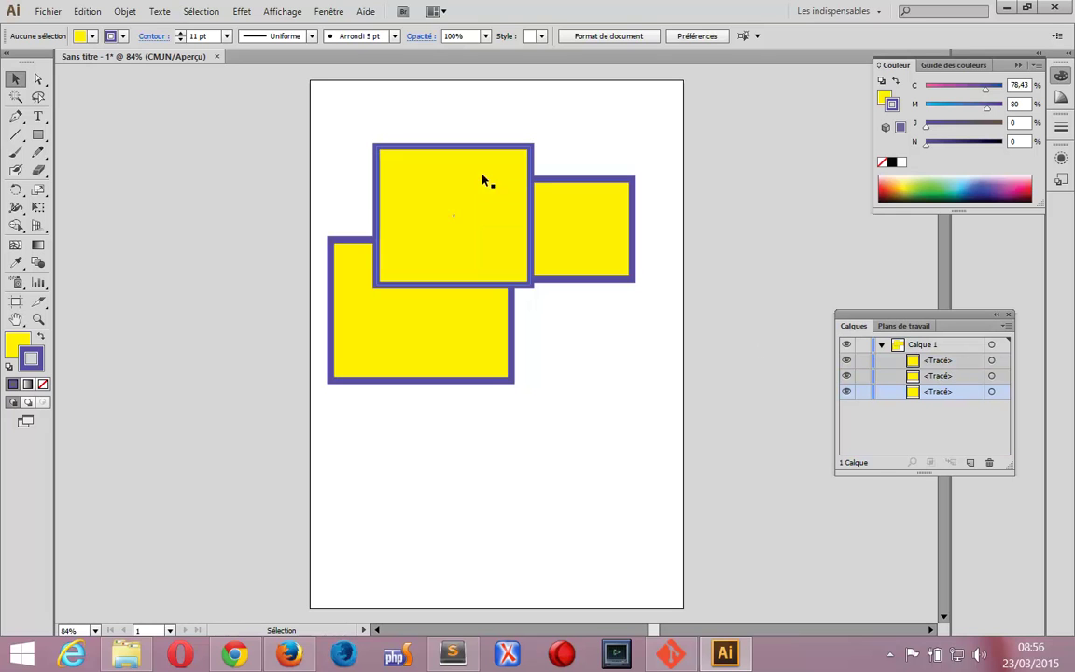
pyautogui.click(992, 392)
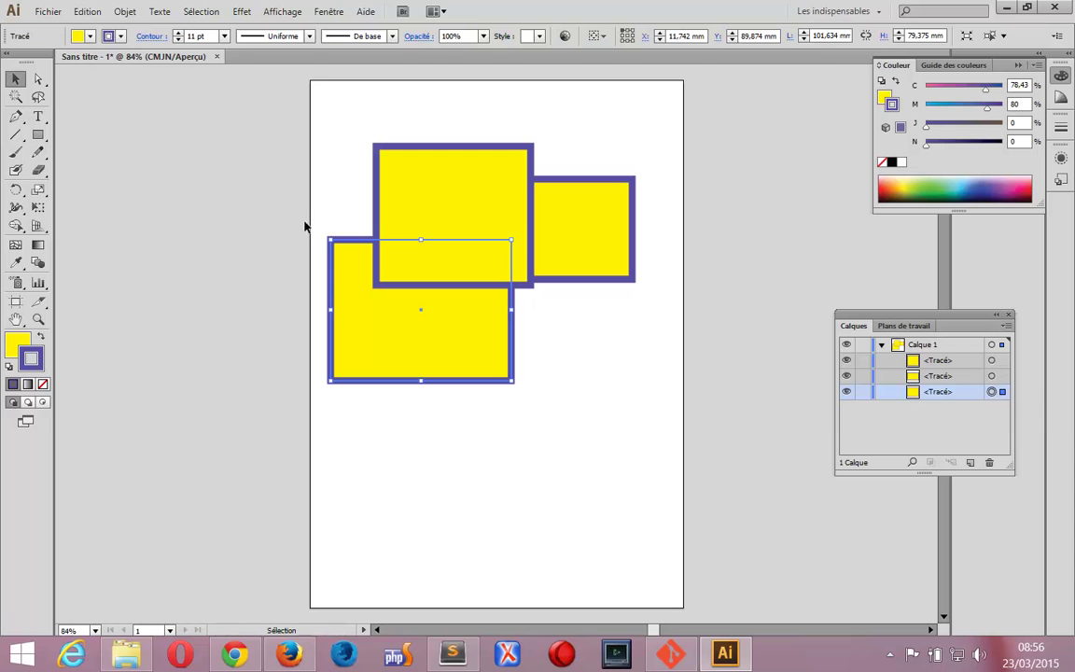
pyautogui.click(79, 36)
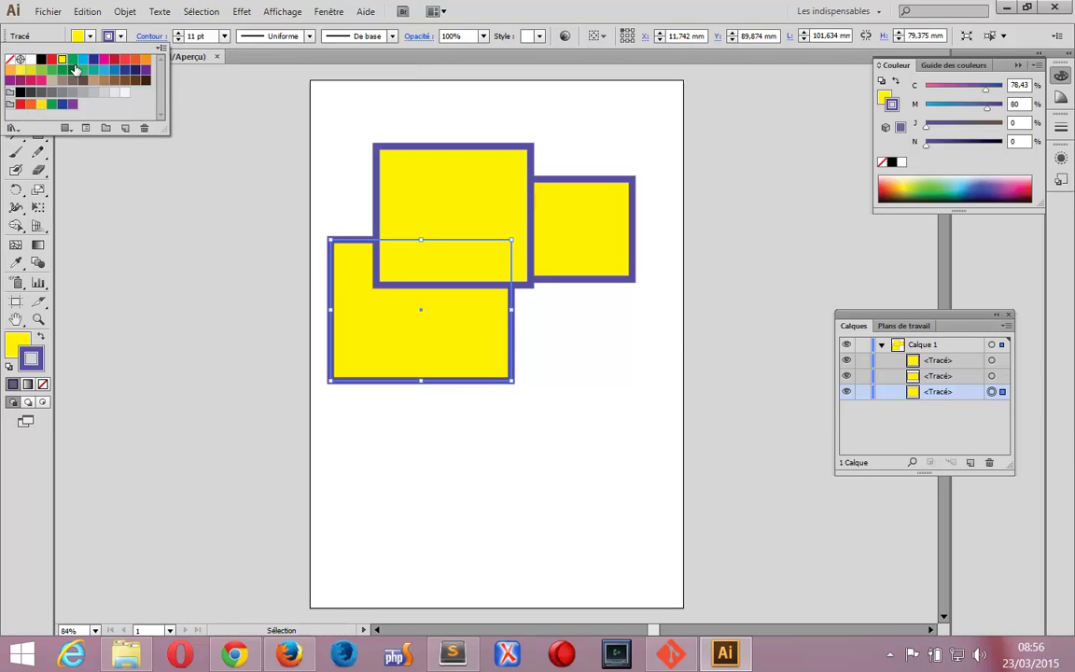
pyautogui.click(82, 70)
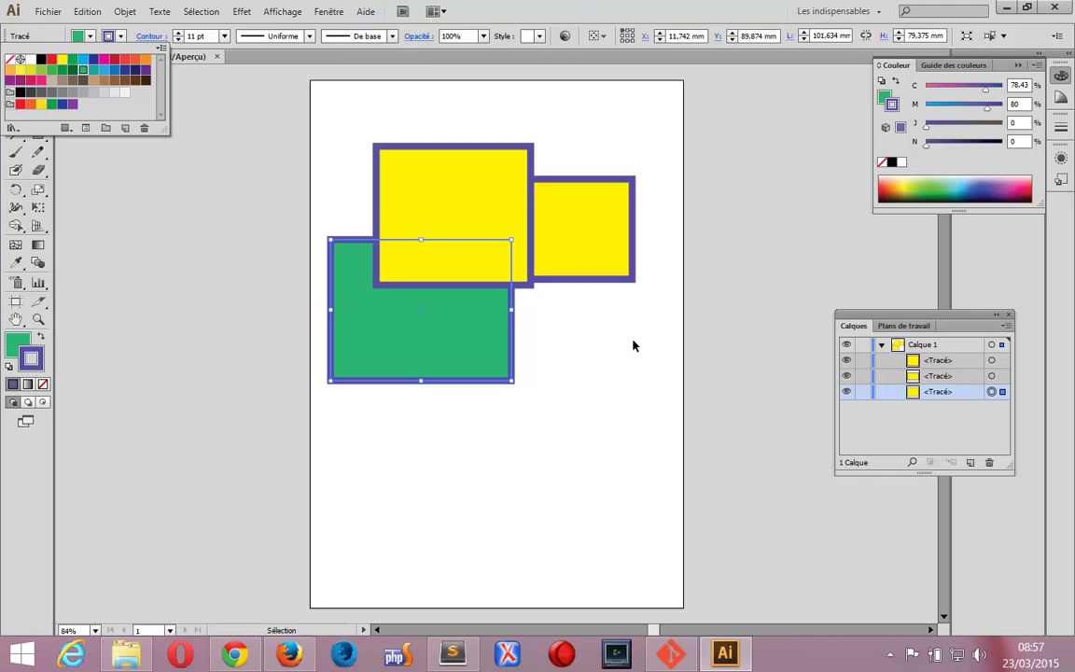
# Step: Close the swatch list and add an empty layer, Calque 2, above Calque 1
pyautogui.click(565, 310)
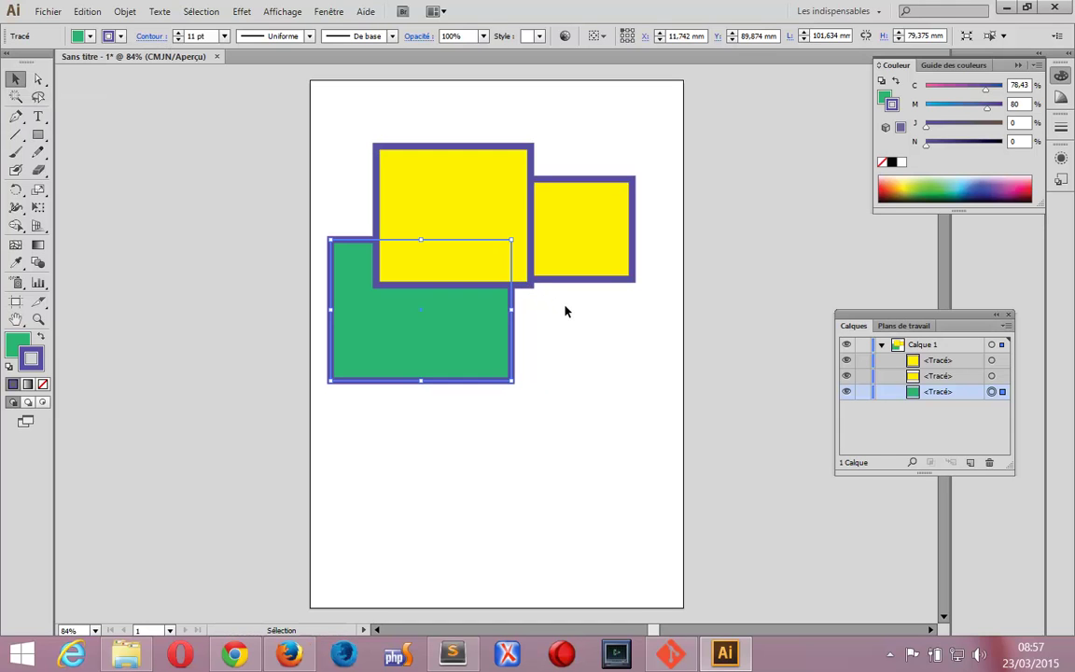
pyautogui.click(971, 462)
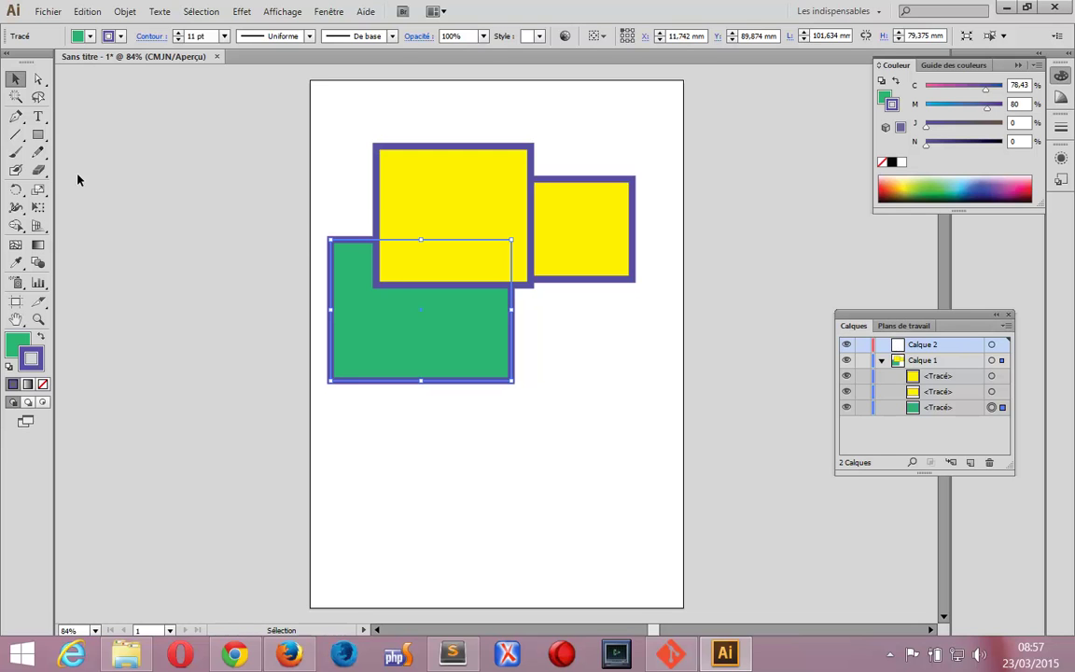
# Step: Draw a pale-orange ellipse (156,23 × 92,814 mm) over the rectangles and move it into Calque 2
pyautogui.moveTo(39, 135); pyautogui.dragTo(84, 171)
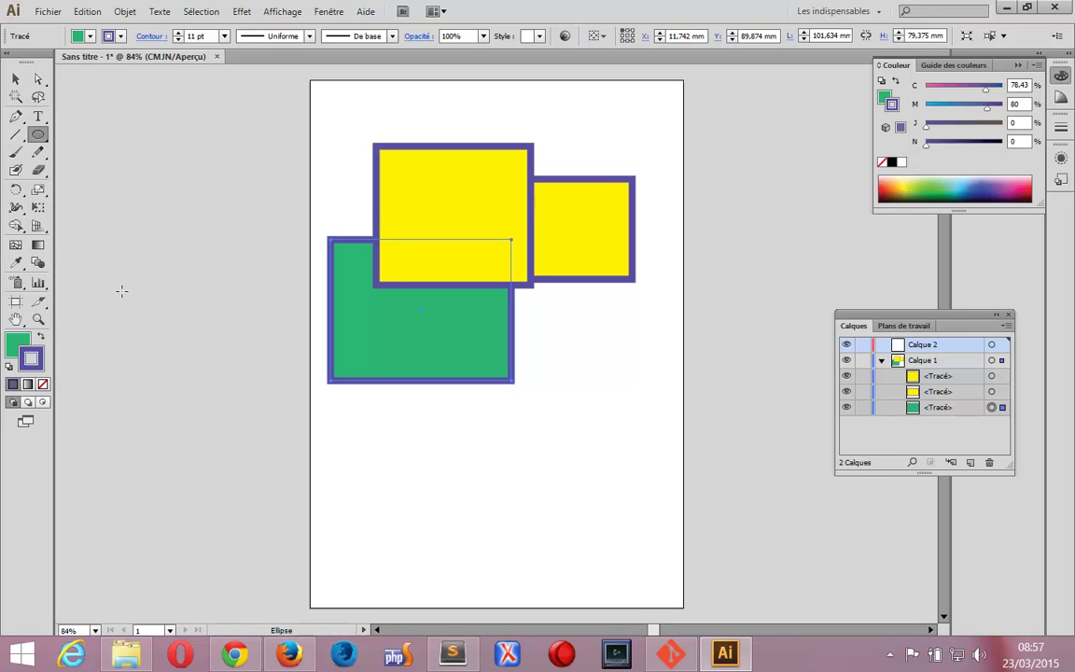
pyautogui.click(16, 345)
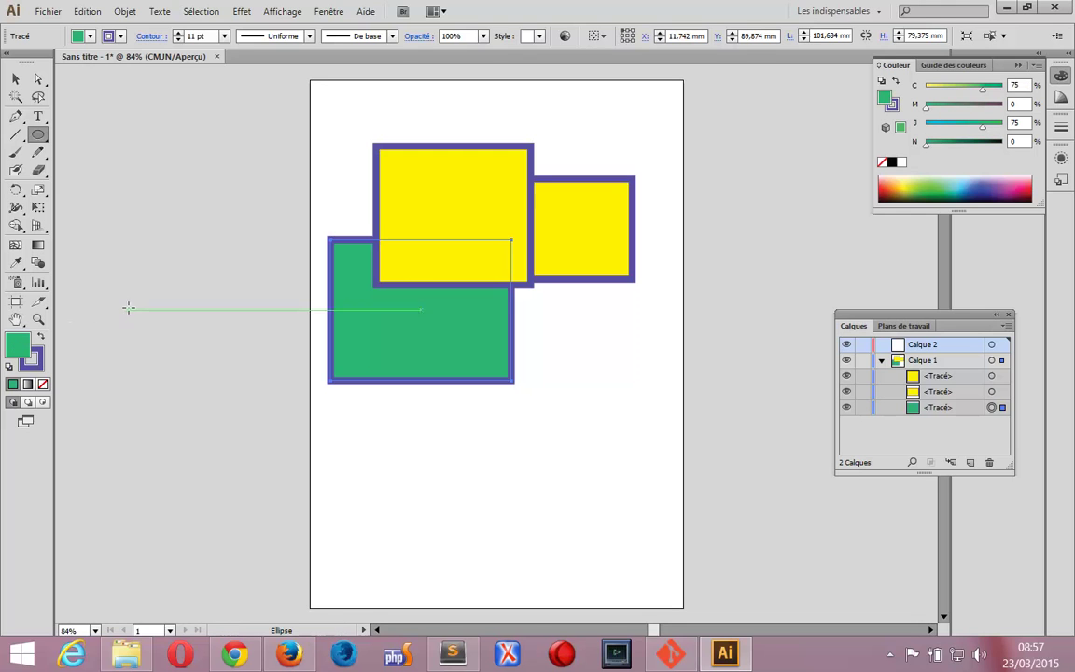
pyautogui.click(897, 179)
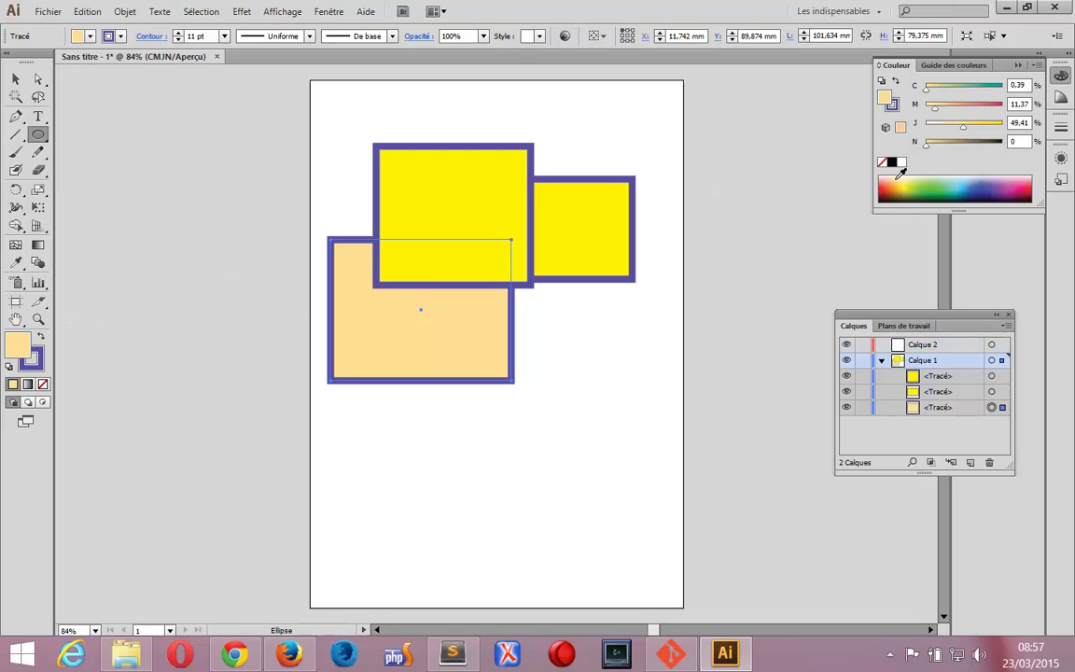
pyautogui.moveTo(340, 170); pyautogui.dragTo(619, 338)
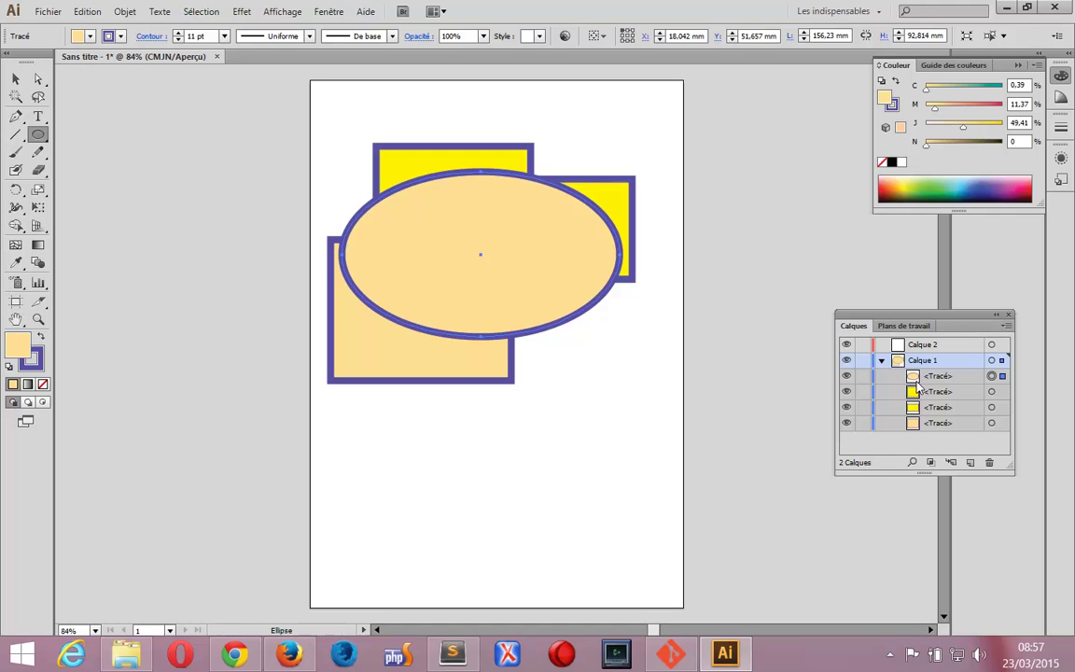
pyautogui.click(920, 381)
pyautogui.moveTo(922, 381); pyautogui.dragTo(931, 349)
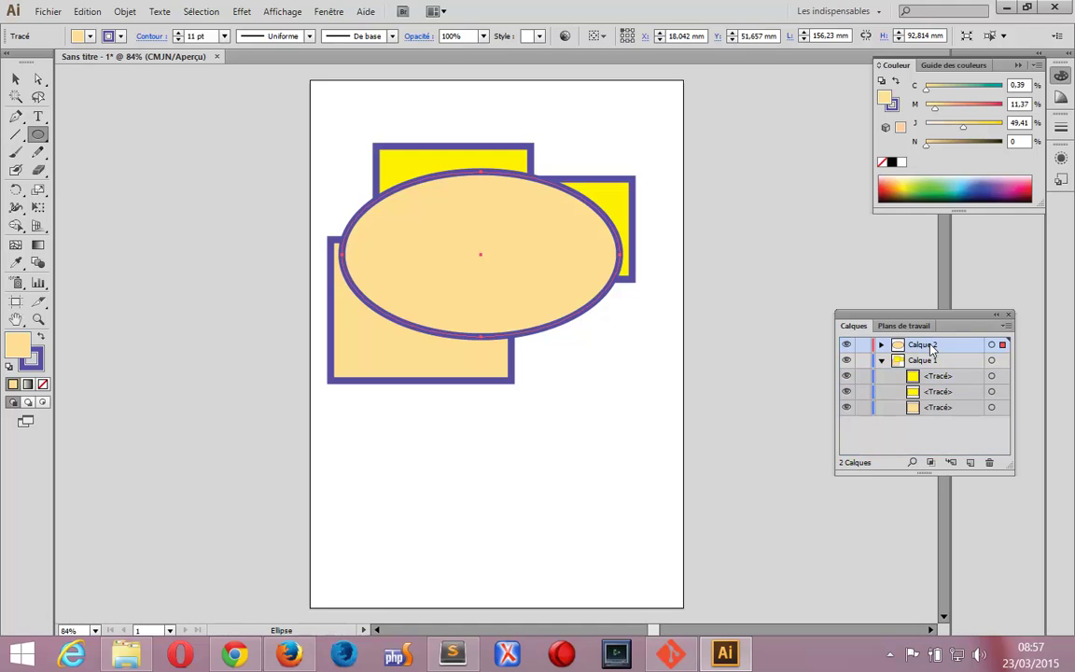
# Step: Expand Calque 2, switch its visibility off, and make Calque 1 the active layer
pyautogui.click(881, 346)
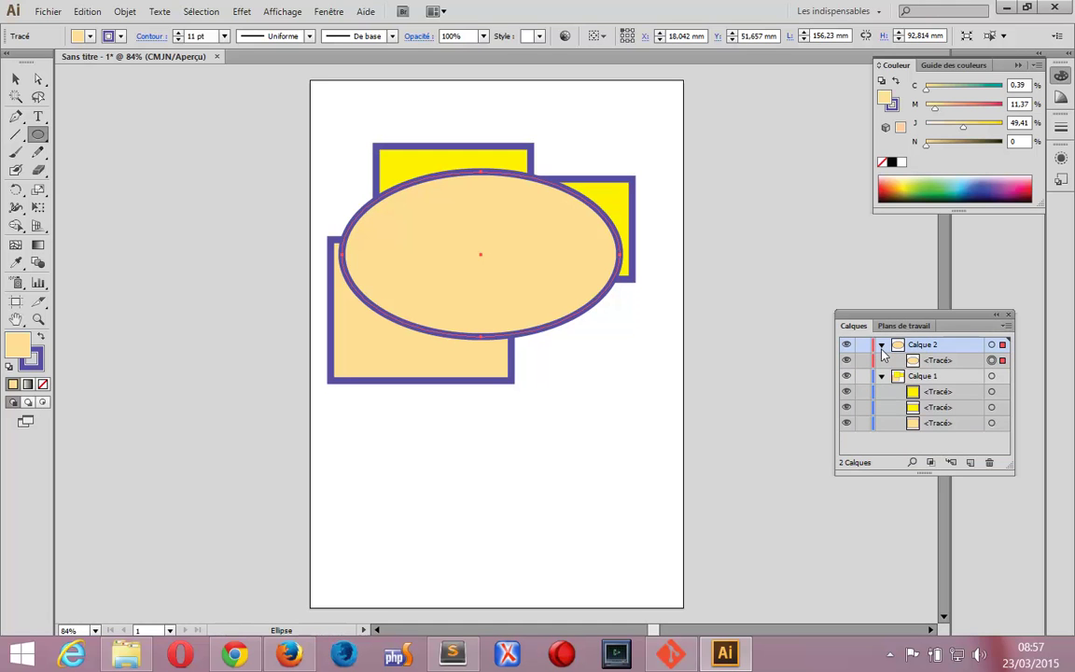
pyautogui.click(848, 345)
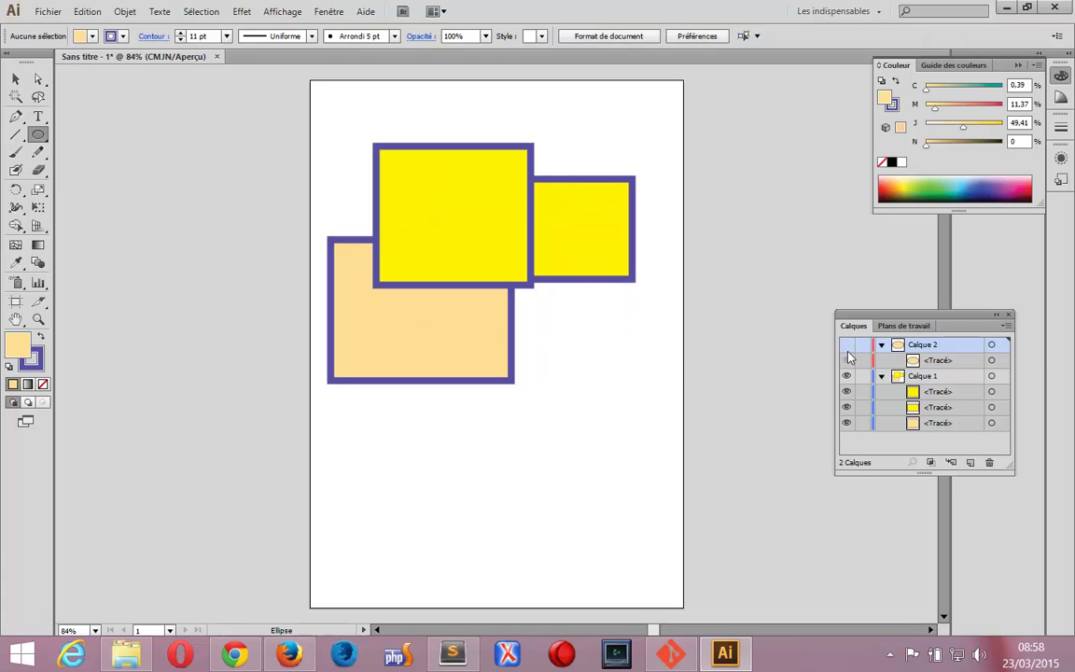
pyautogui.click(846, 345)
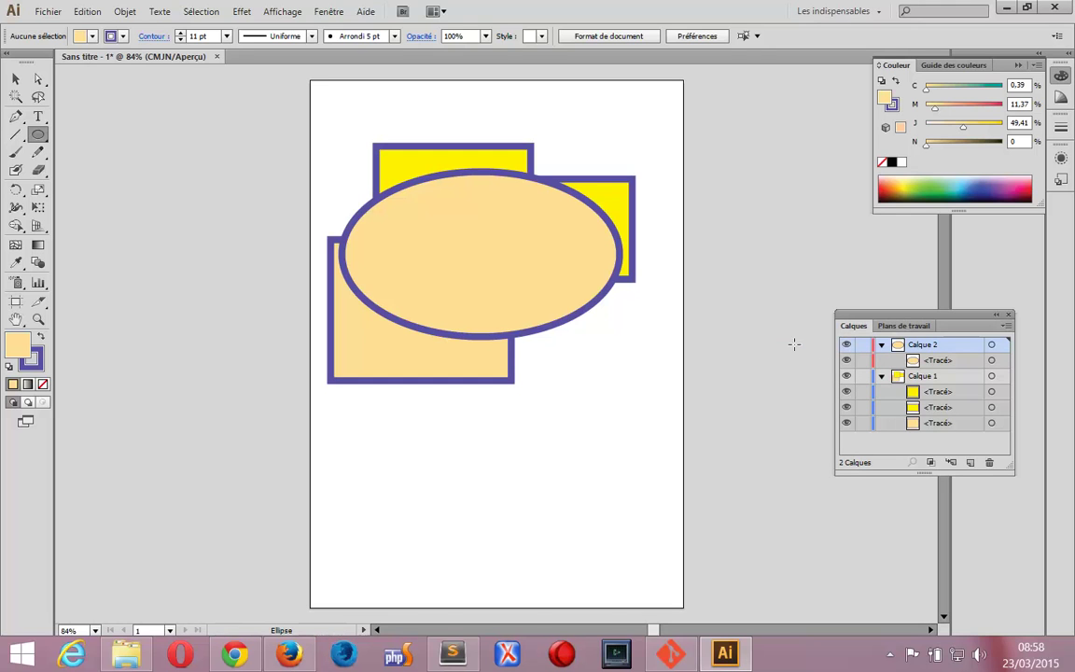
pyautogui.click(846, 344)
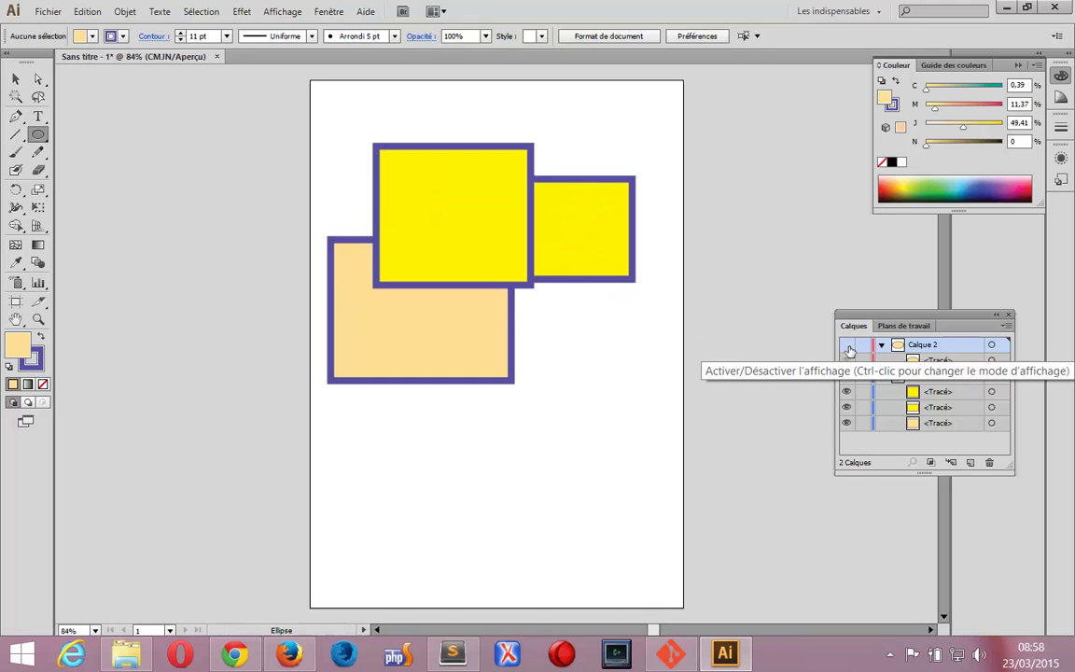
pyautogui.click(893, 377)
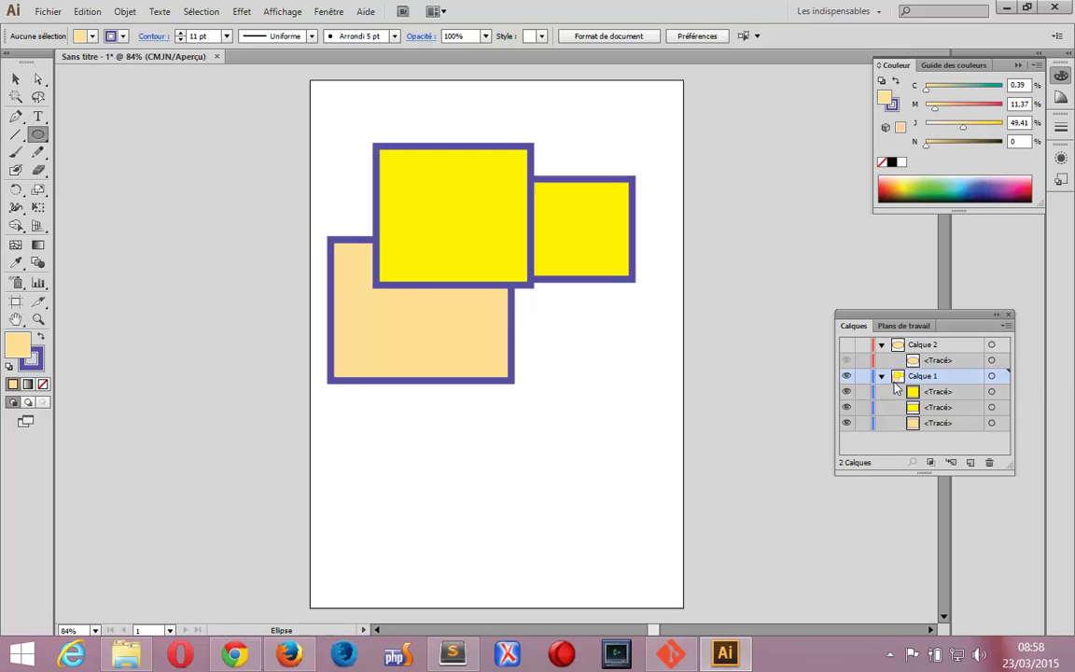
# Step: Marquee both yellow rectangles, group them with Associer, and expand the group in Layers
pyautogui.click(16, 81)
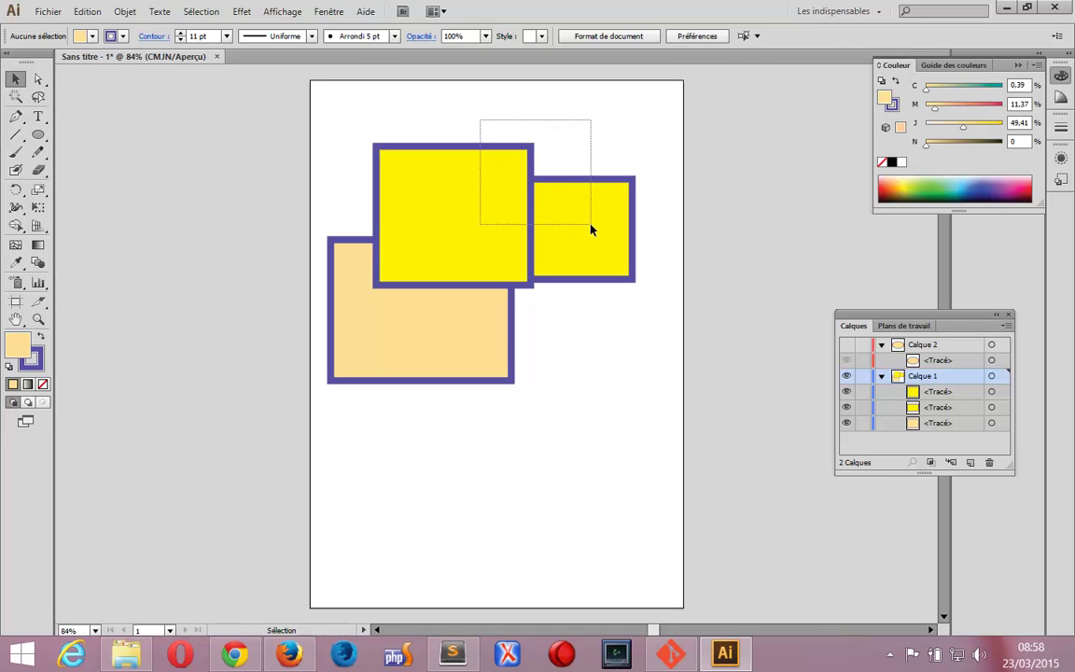
pyautogui.moveTo(479, 124); pyautogui.dragTo(591, 229)
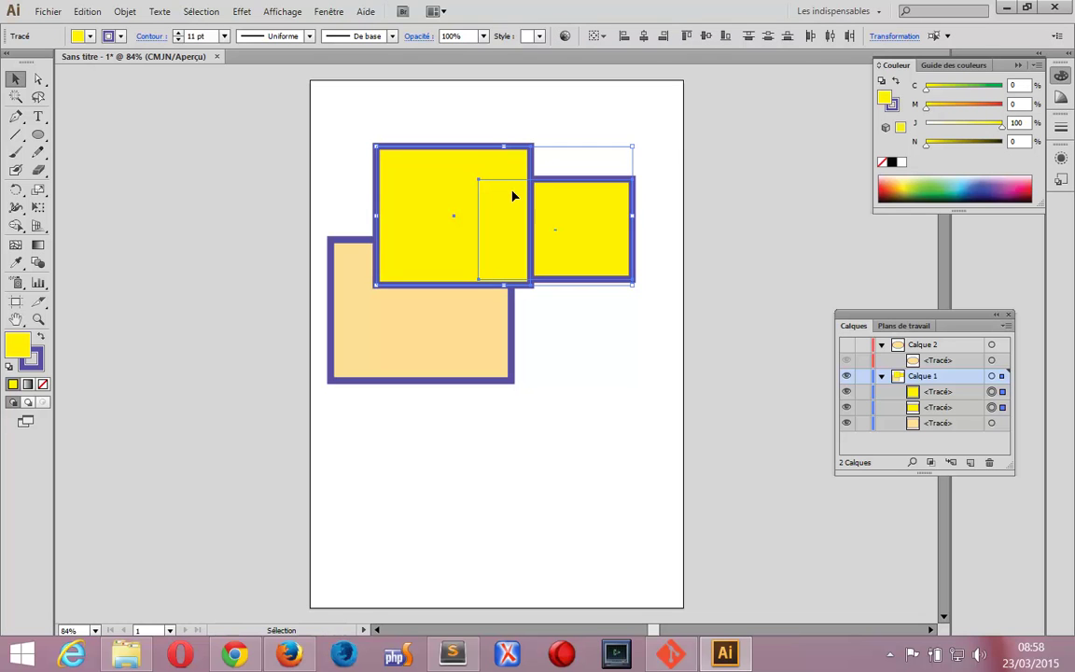
pyautogui.rightClick(512, 195)
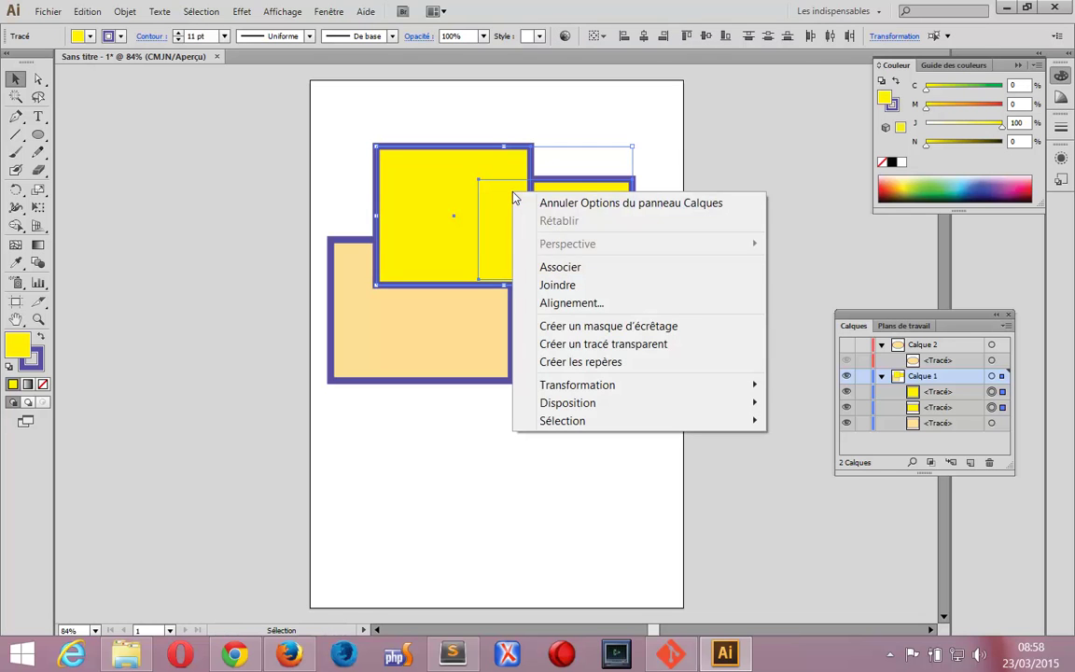
pyautogui.click(590, 268)
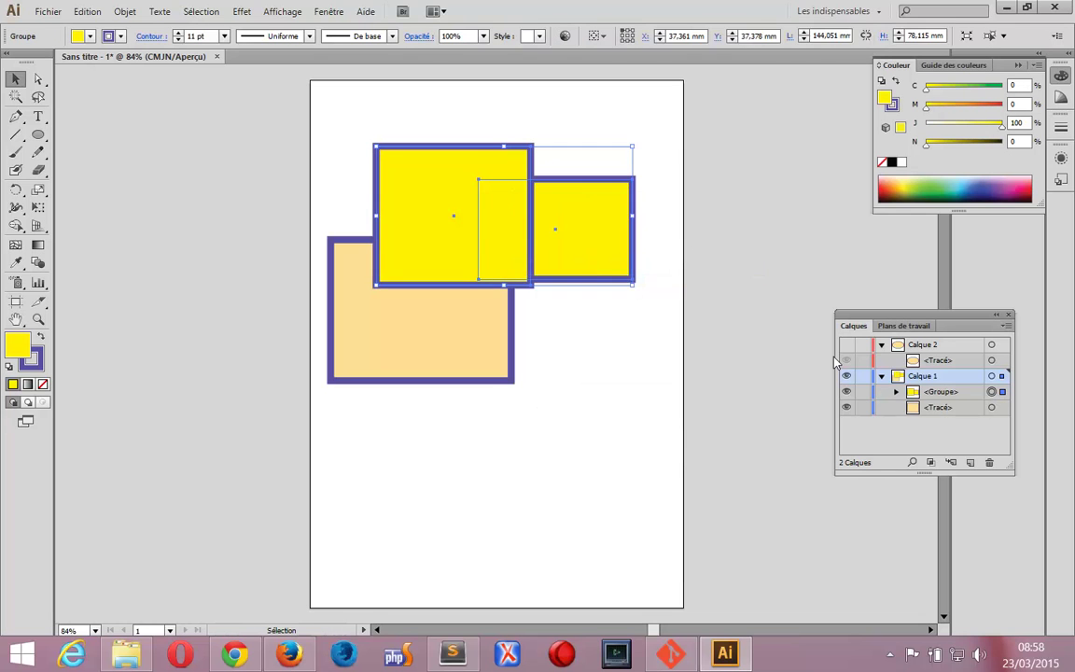
pyautogui.click(897, 392)
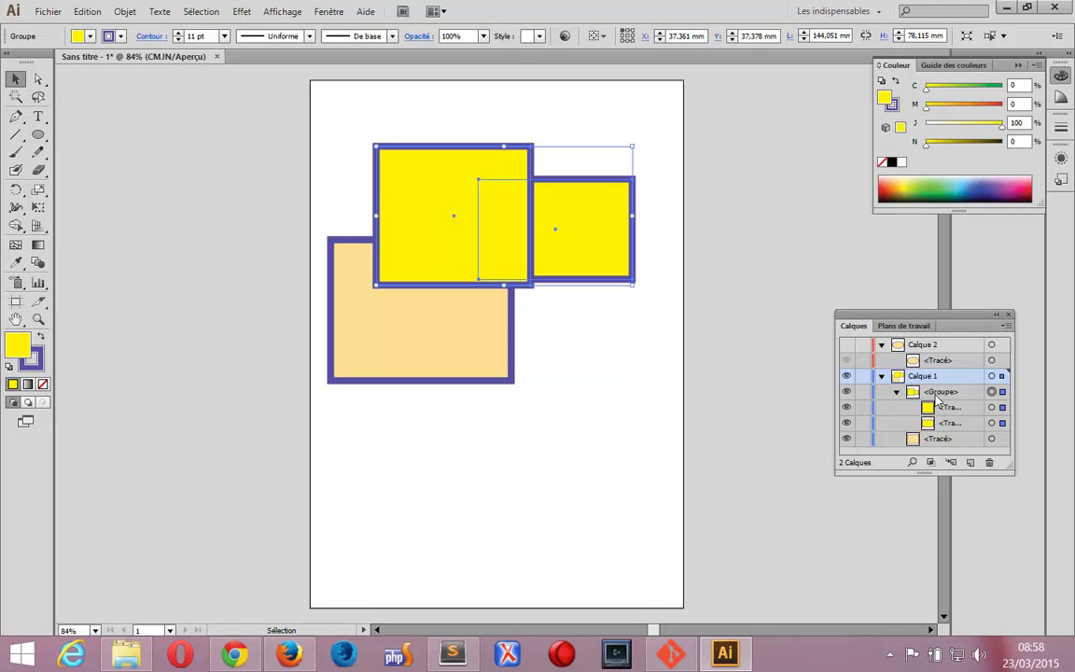
# Step: Rename the yellow-rectangle group to 'grp1' and reselect it on the canvas
pyautogui.doubleClick(943, 393)
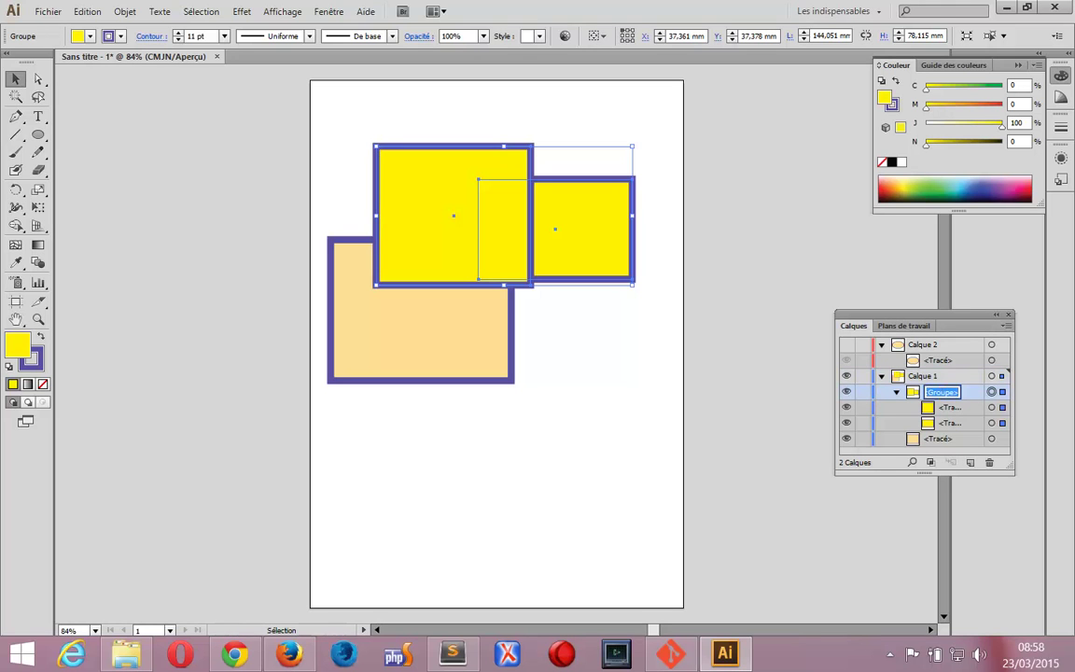
pyautogui.write('grp1')
pyautogui.press('Return')
pyautogui.click(565, 298)
pyautogui.click(490, 211)
pyautogui.click(609, 311)
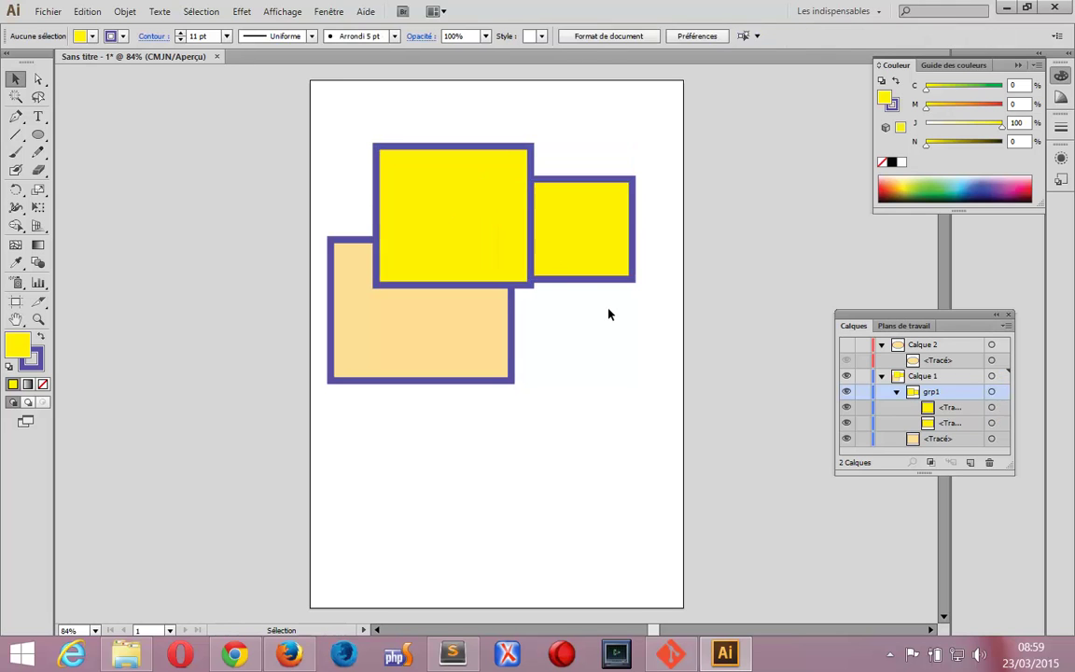
pyautogui.click(484, 179)
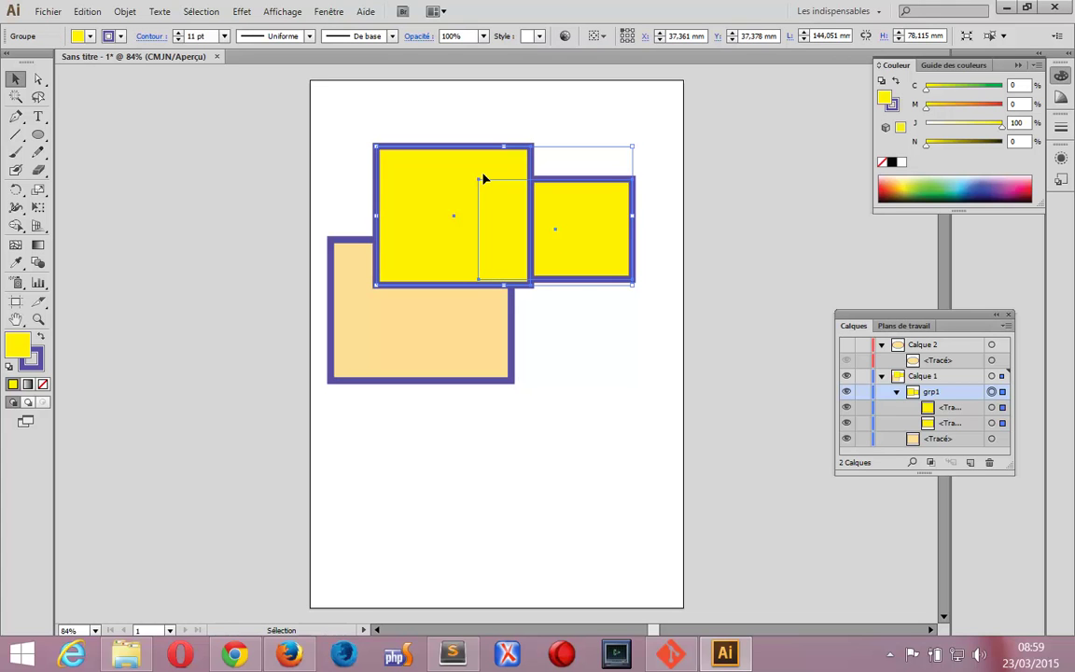
# Step: Select grp1 and drag it down-right over the beige rectangle's right part
pyautogui.click(597, 341)
pyautogui.click(592, 258)
pyautogui.moveTo(591, 258); pyautogui.dragTo(637, 367)
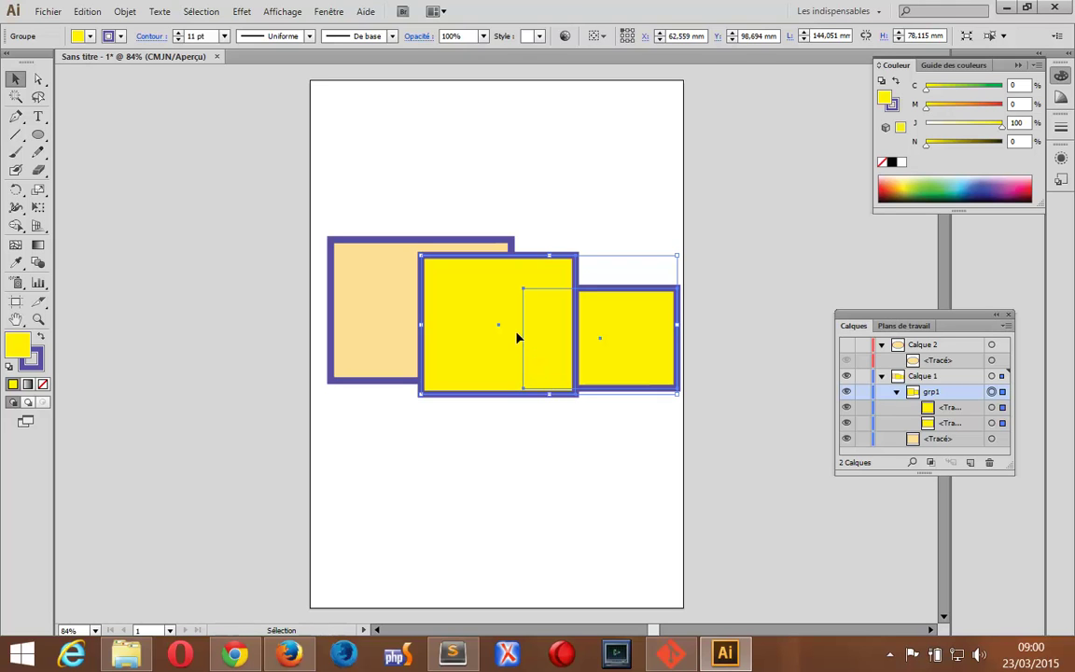
# Step: Isolate the yellow group, fill its larger rectangle pale cyan, and return to Calque 1
pyautogui.doubleClick(560, 333)
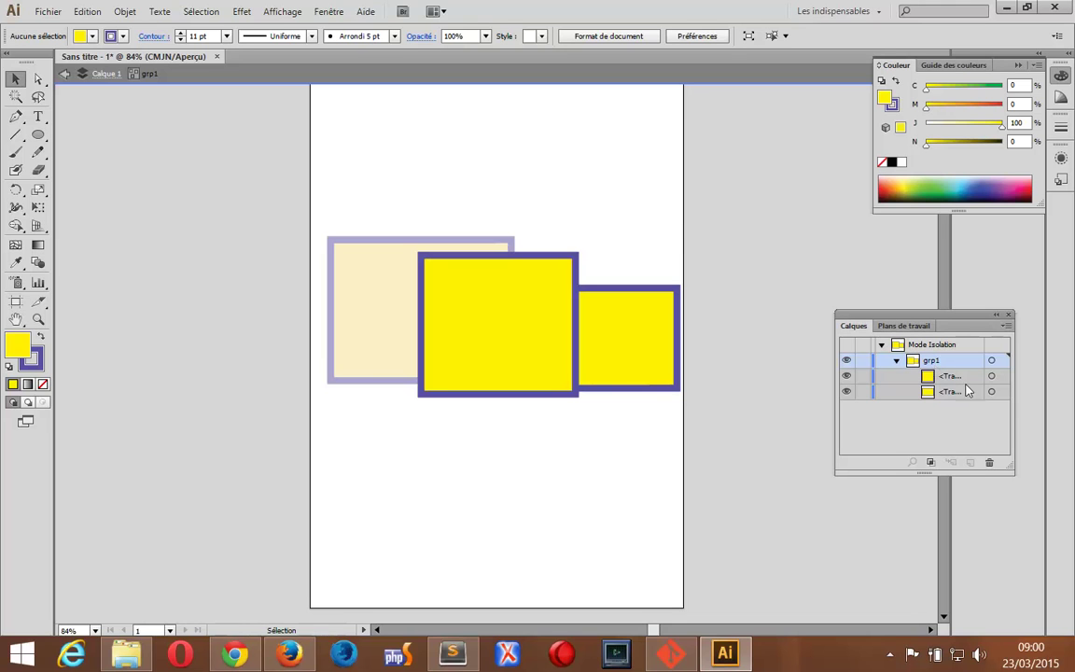
pyautogui.click(525, 334)
pyautogui.moveTo(525, 334); pyautogui.dragTo(504, 323)
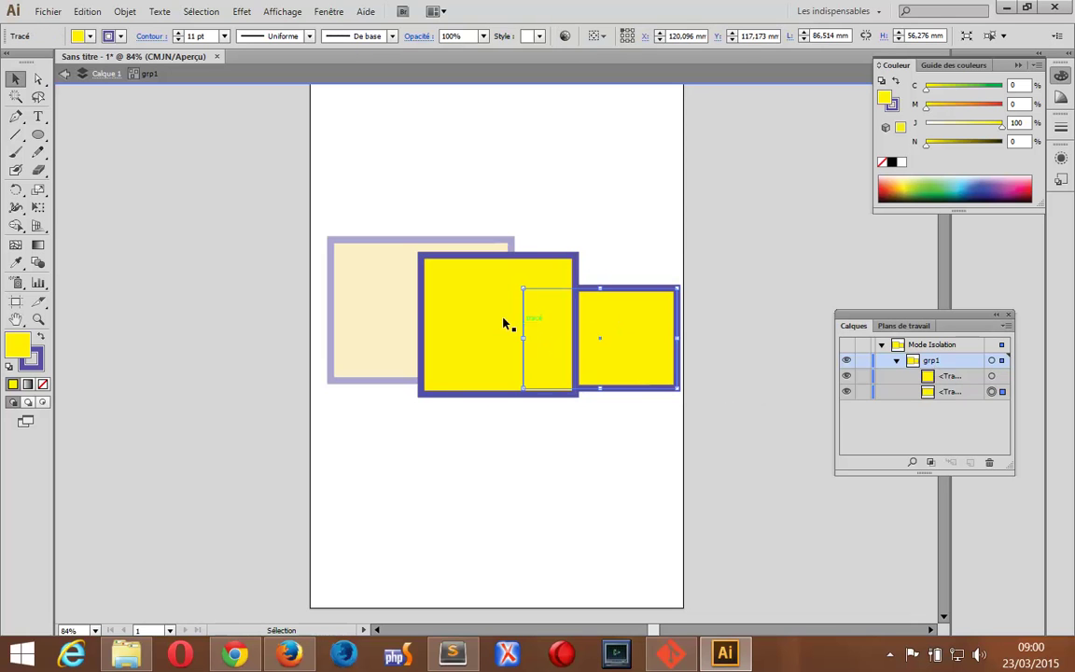
pyautogui.click(973, 181)
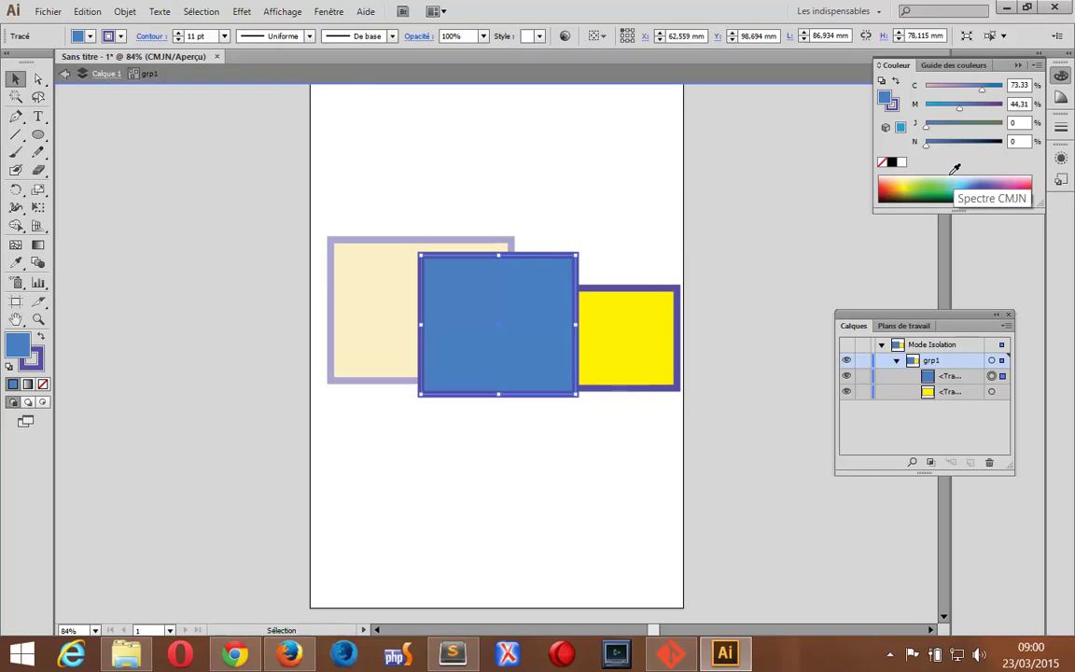
pyautogui.click(950, 177)
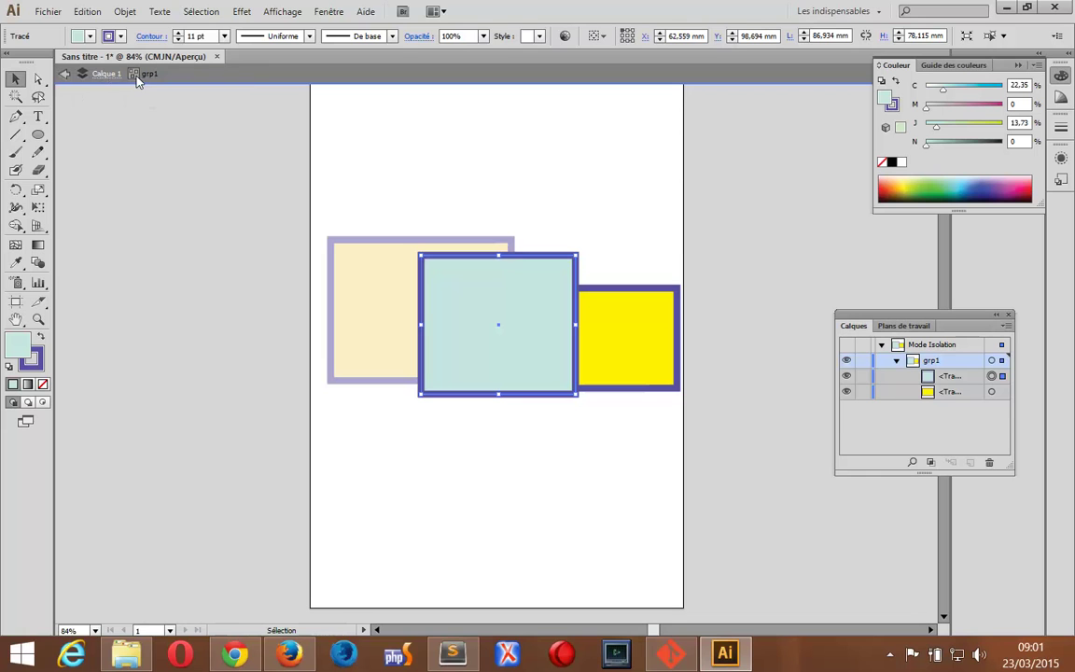
pyautogui.click(66, 76)
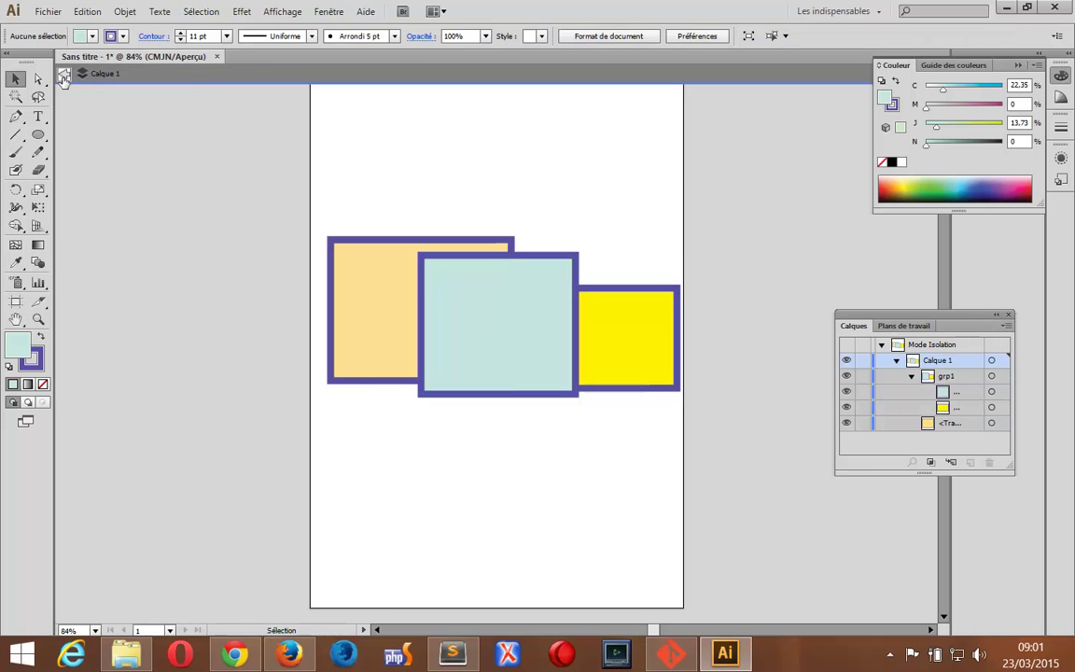
pyautogui.click(65, 73)
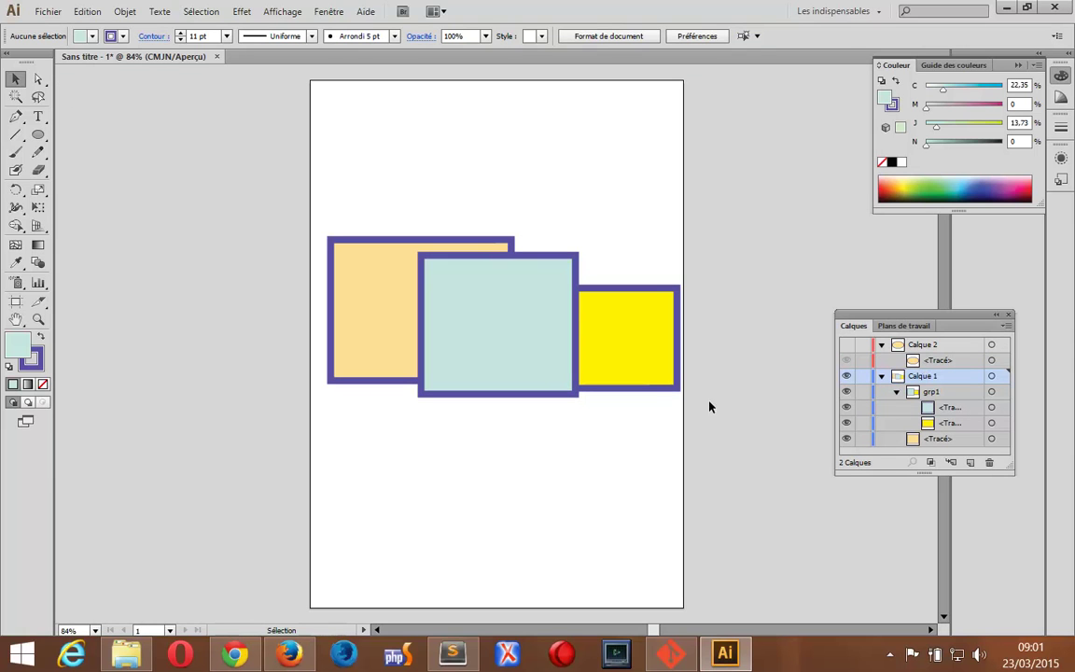
pyautogui.click(507, 348)
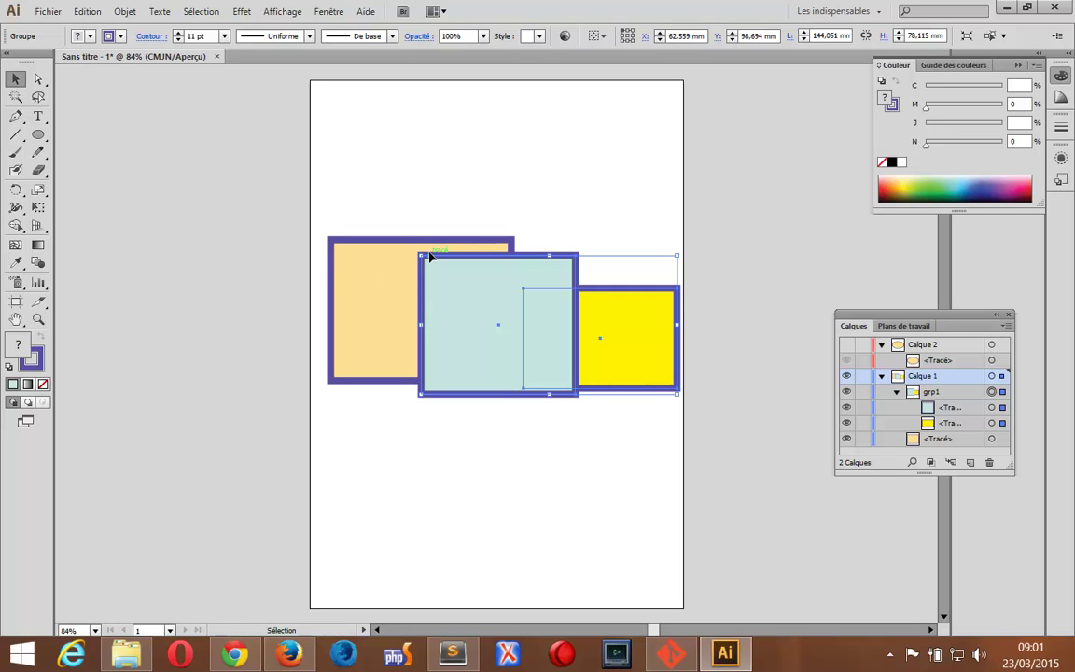
pyautogui.click(38, 136)
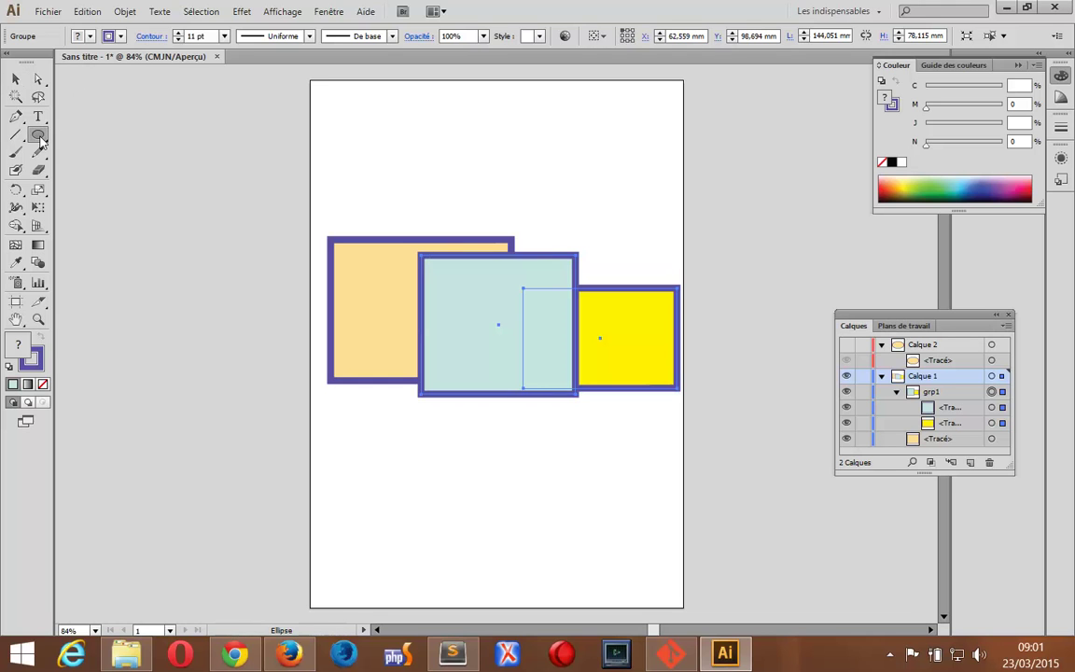
pyautogui.click(39, 138)
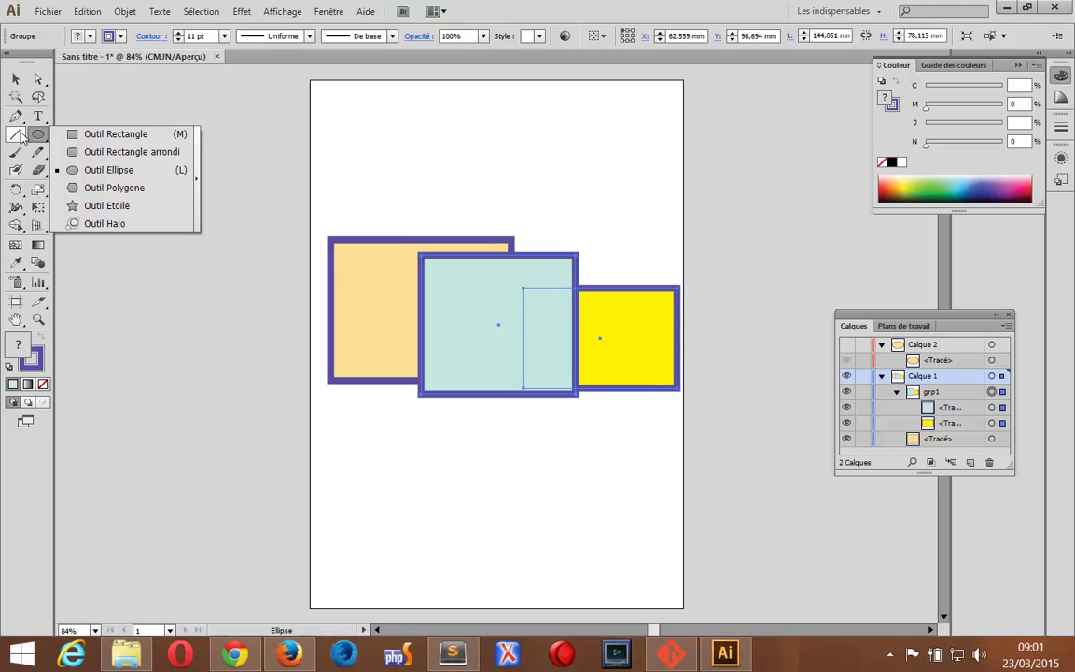
pyautogui.click(37, 135)
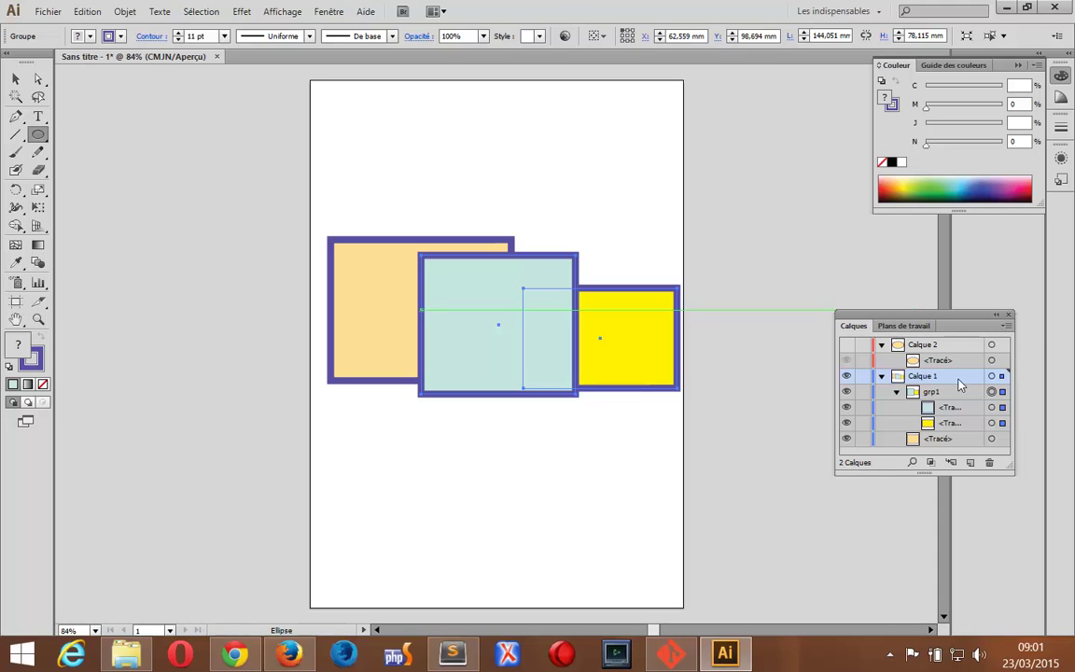
pyautogui.click(896, 392)
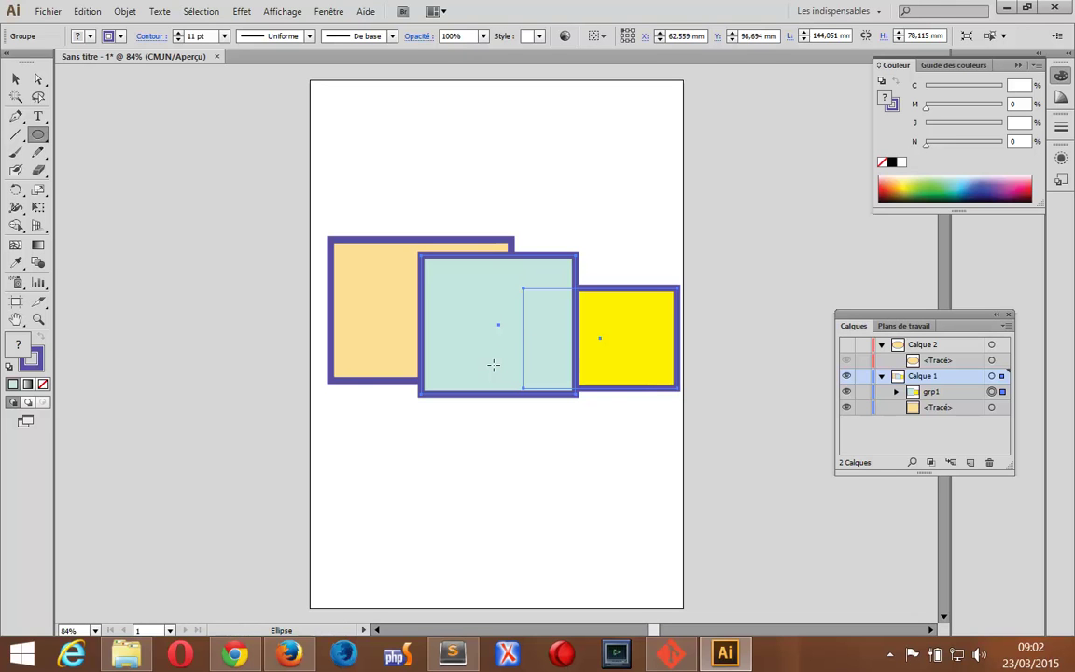
# Step: Drag the beige rectangle into grp1 in the Calques panel and select the group
pyautogui.click(896, 391)
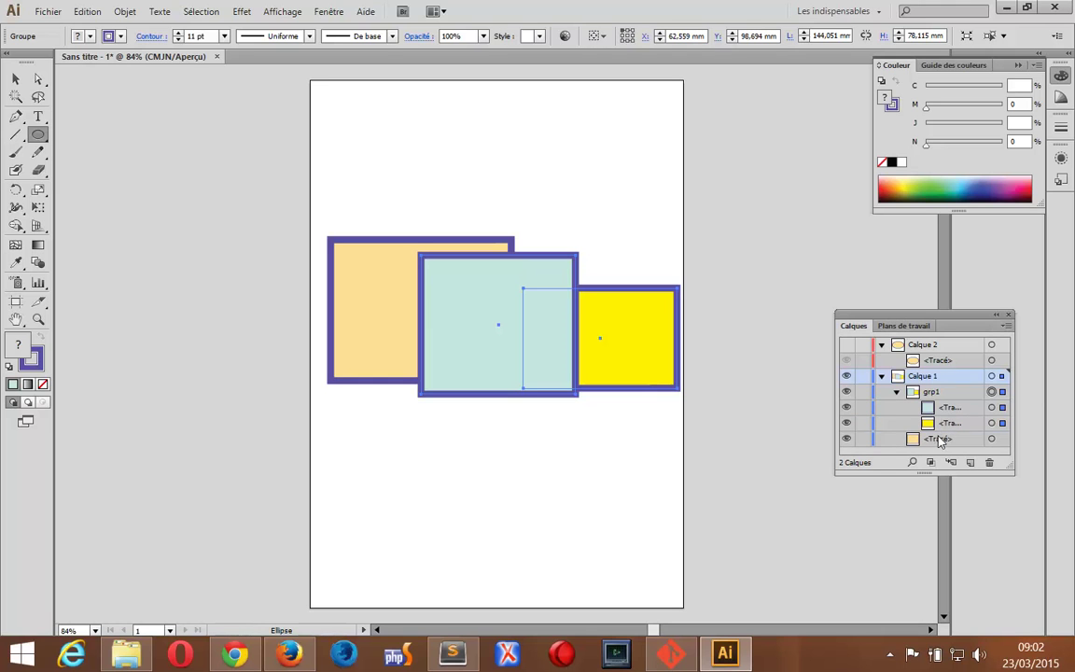
pyautogui.moveTo(938, 439); pyautogui.dragTo(942, 418)
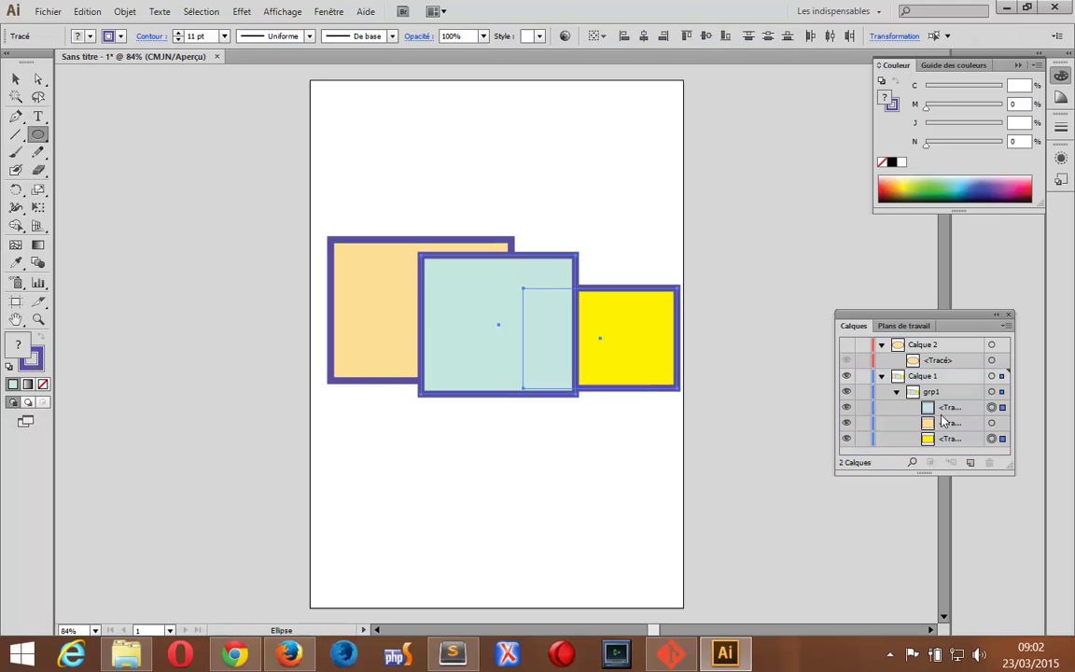
pyautogui.click(16, 78)
pyautogui.click(502, 355)
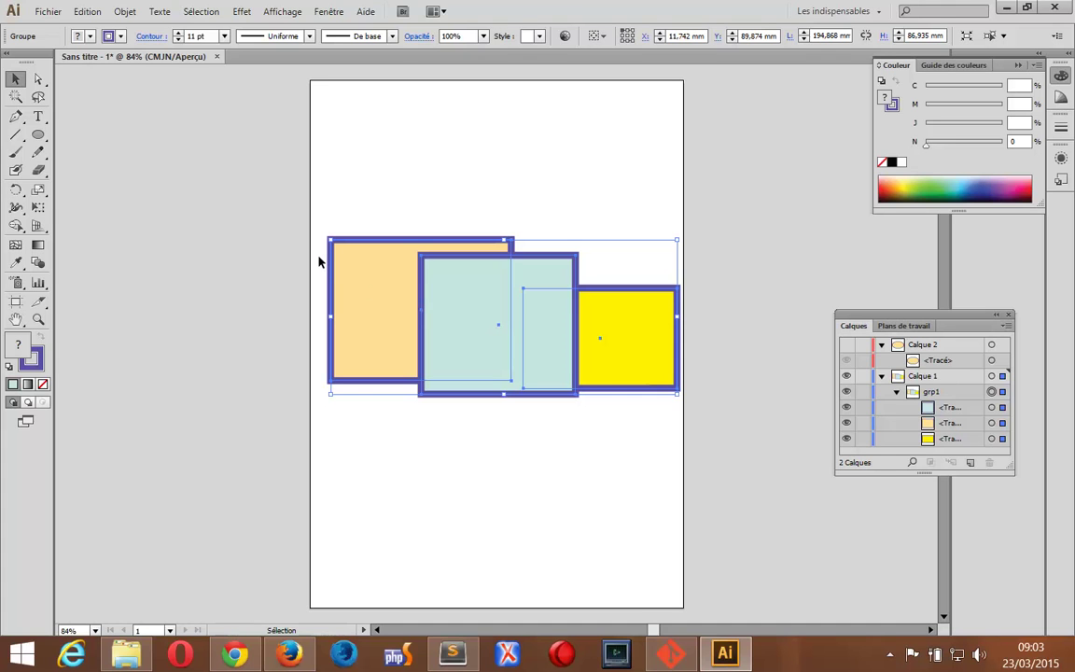
# Step: Open the Pathfinder panel from the Fenêtre menu and switch to its Alignement tab
pyautogui.click(326, 12)
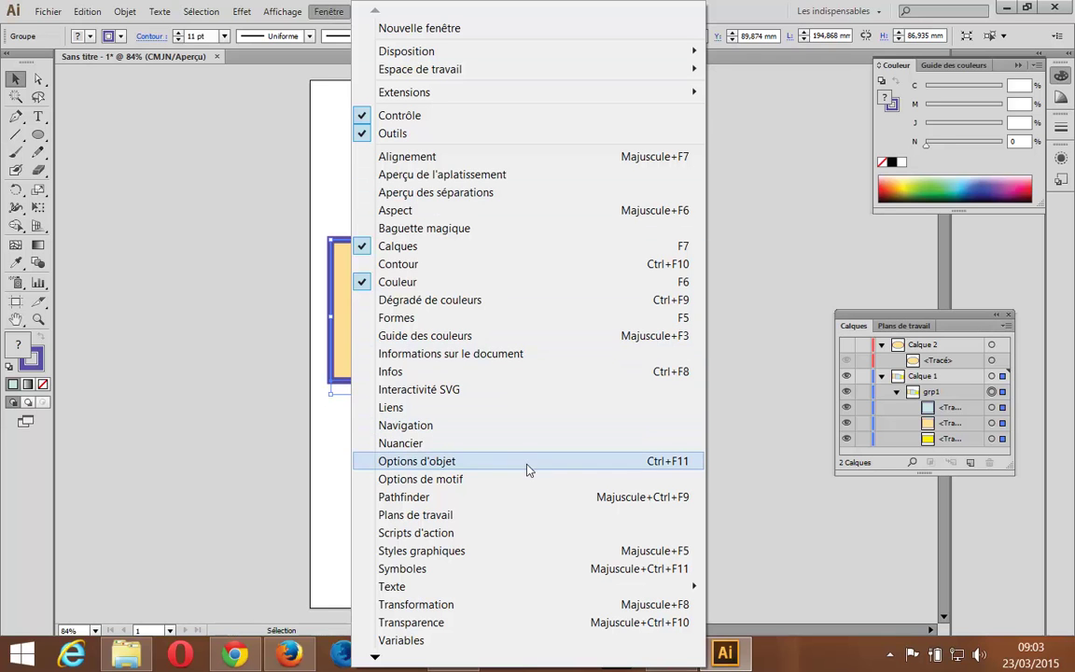
pyautogui.click(516, 497)
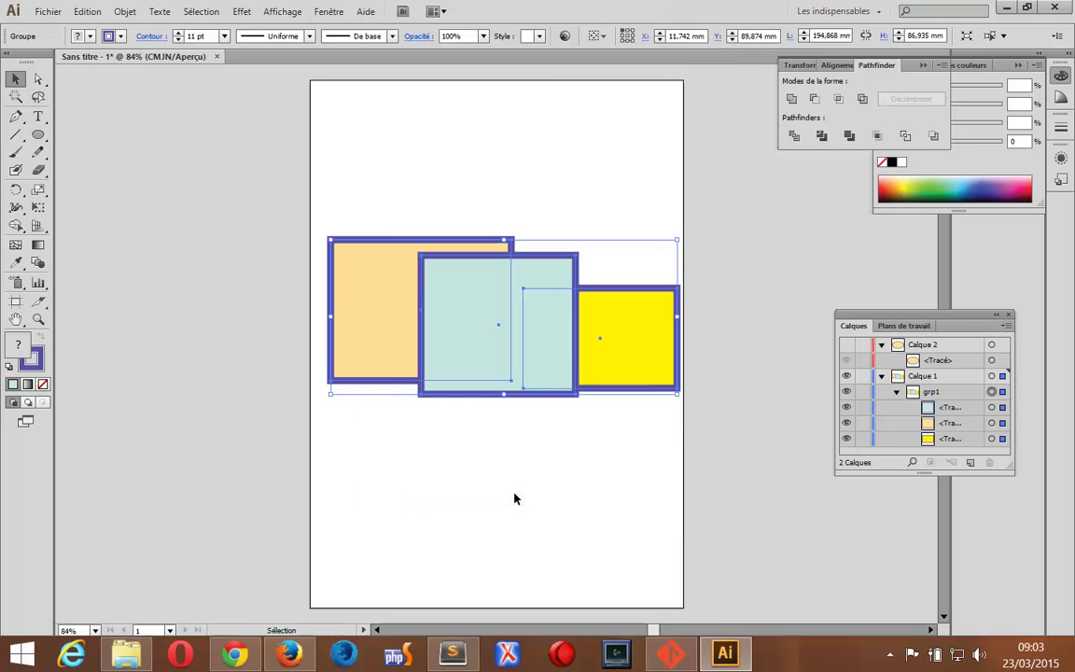
pyautogui.click(830, 67)
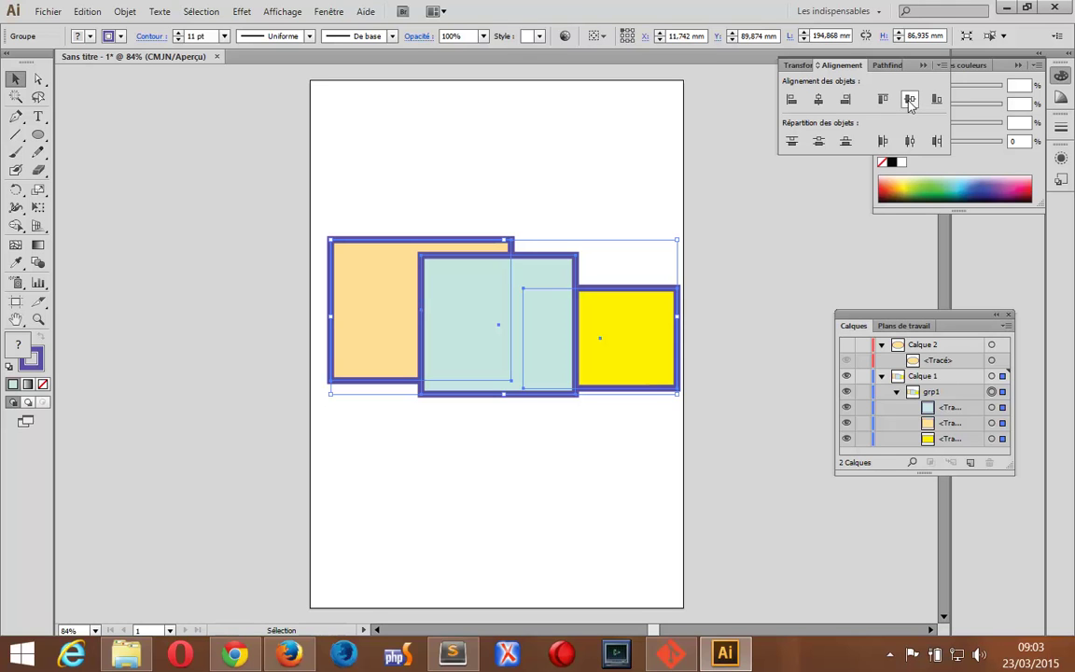
# Step: Ungroup grp1 with Dissocier so its three rectangles become separate paths in Calque 1
pyautogui.click(934, 407)
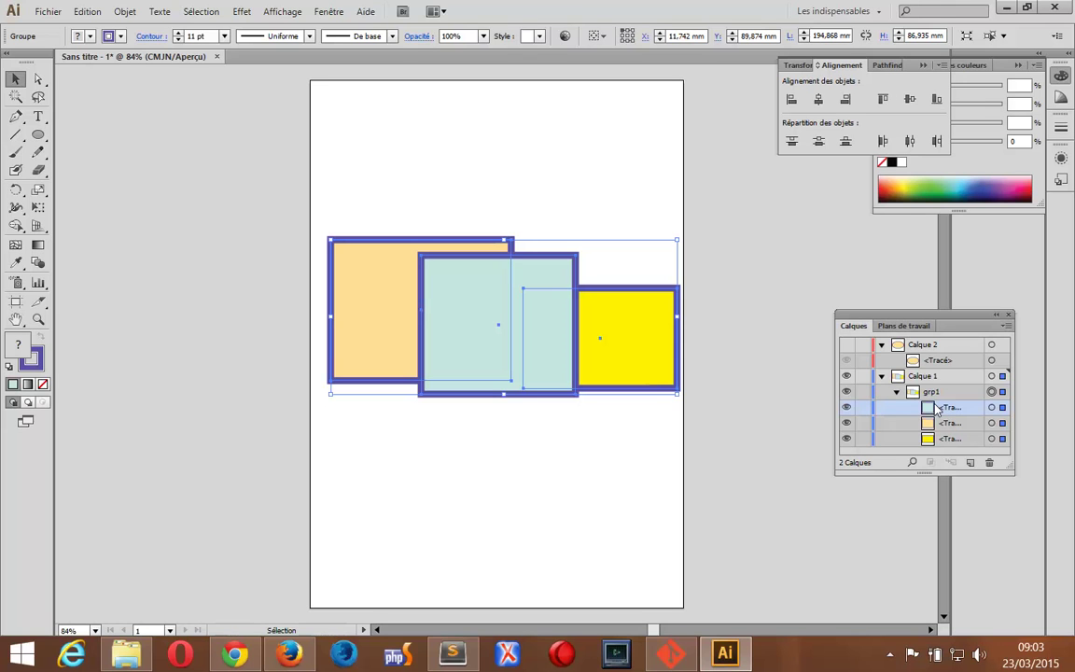
pyautogui.doubleClick(439, 336)
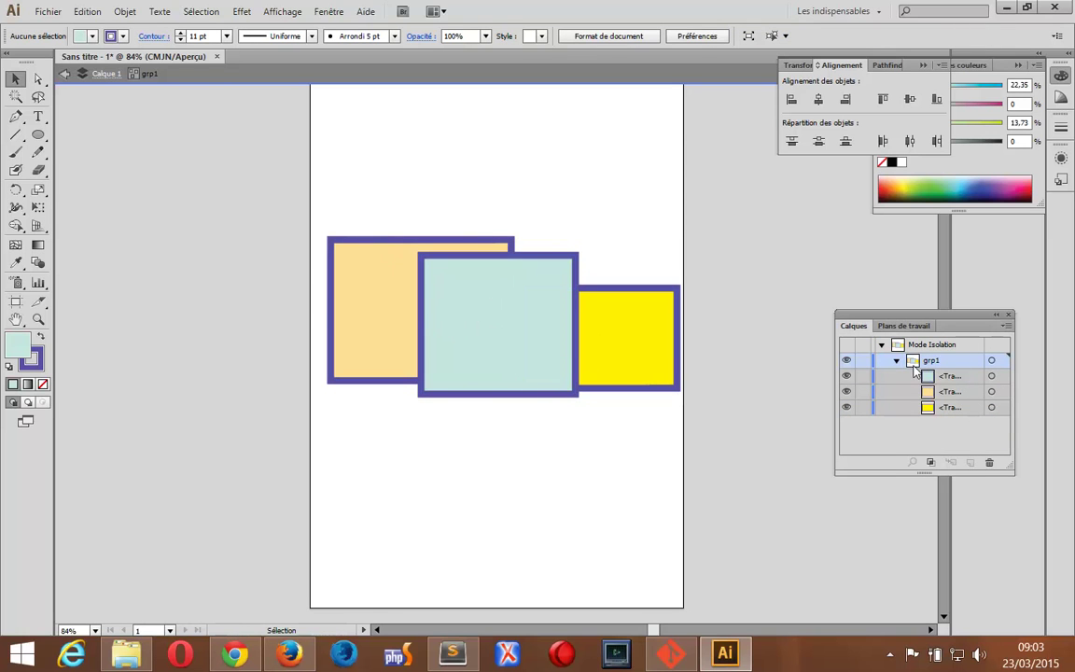
pyautogui.click(457, 297)
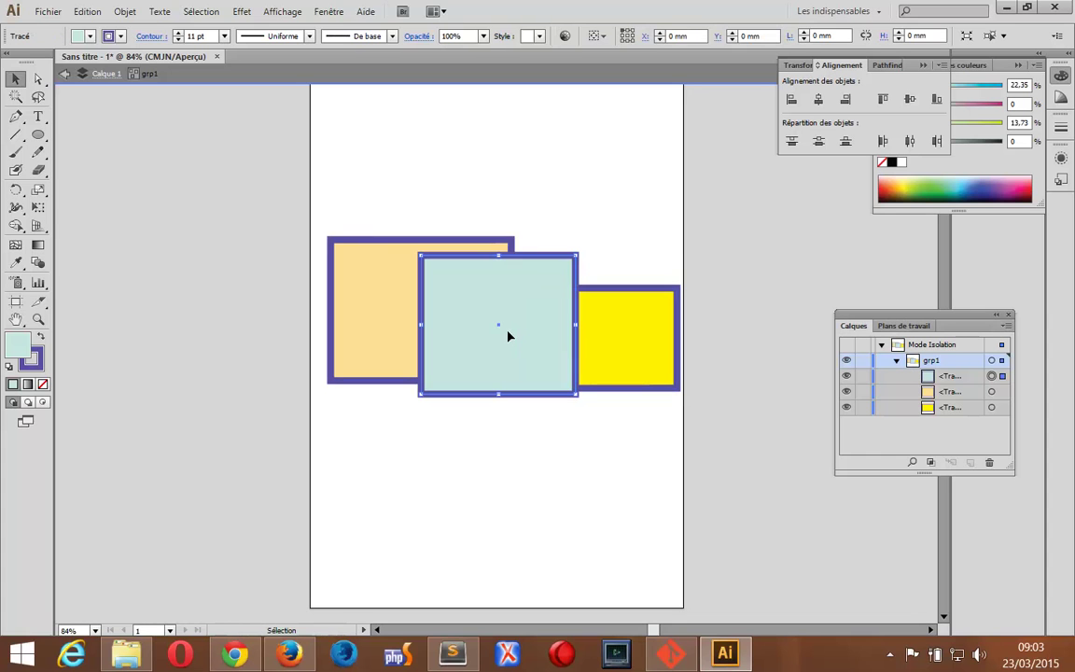
pyautogui.click(61, 73)
pyautogui.click(59, 74)
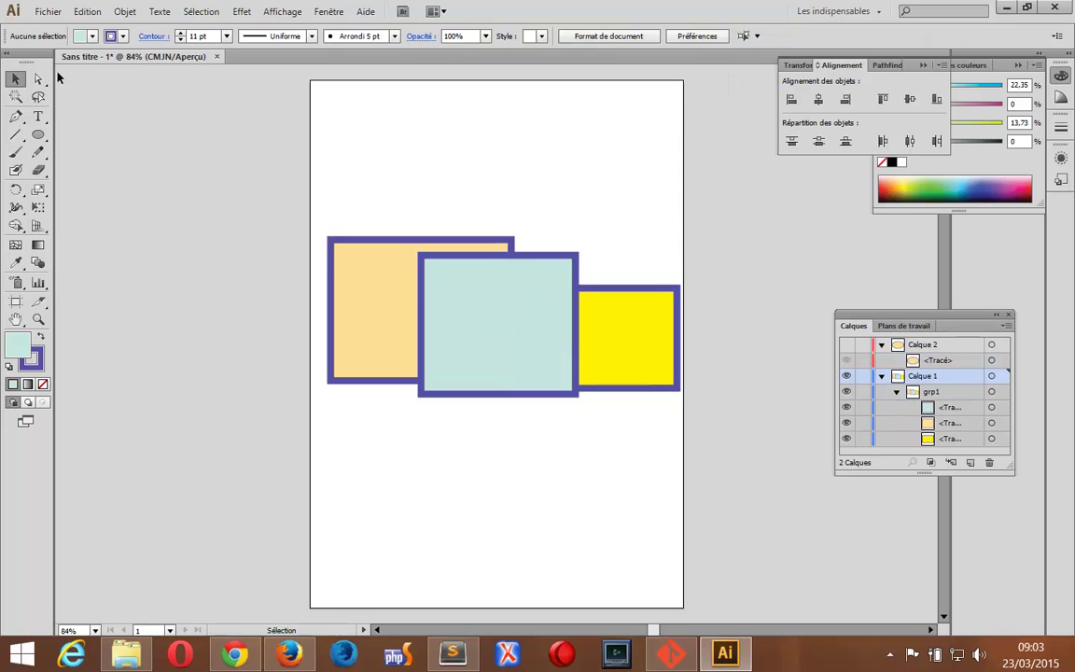
pyautogui.click(455, 301)
pyautogui.rightClick(455, 301)
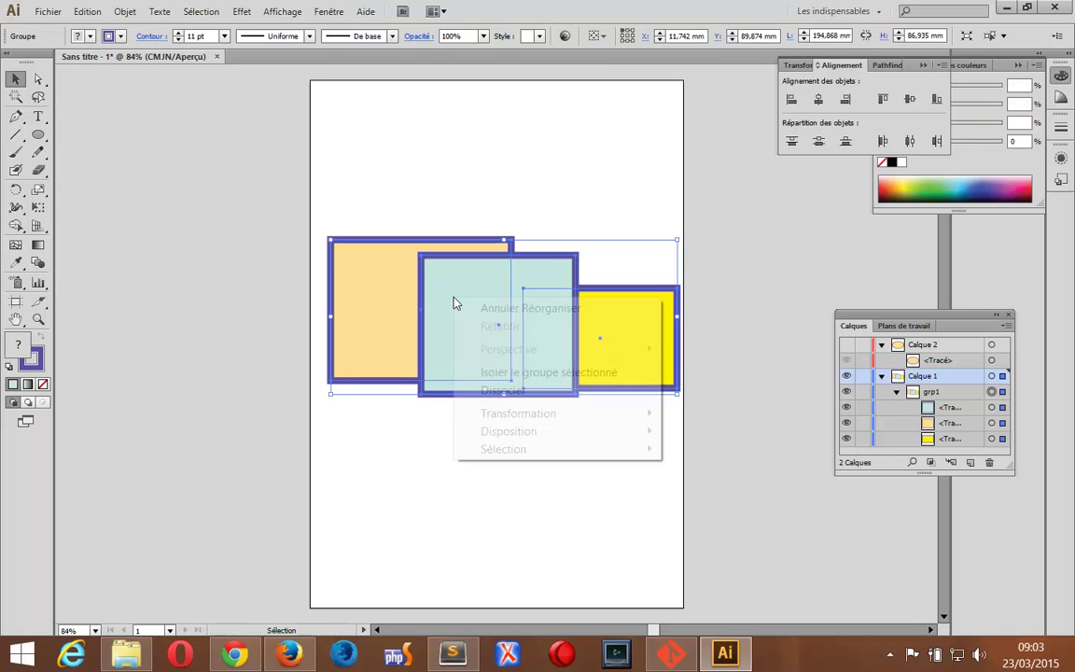
pyautogui.click(528, 390)
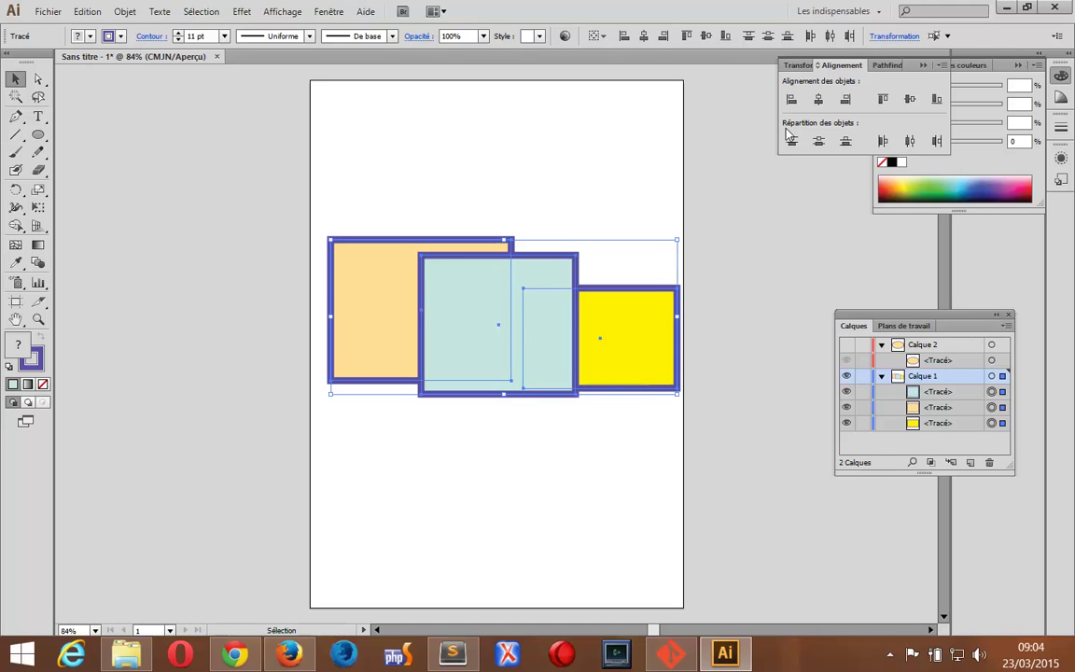
# Step: Centre the rectangles vertically and distribute them horizontally, then marquee-select and delete all three
pyautogui.click(909, 100)
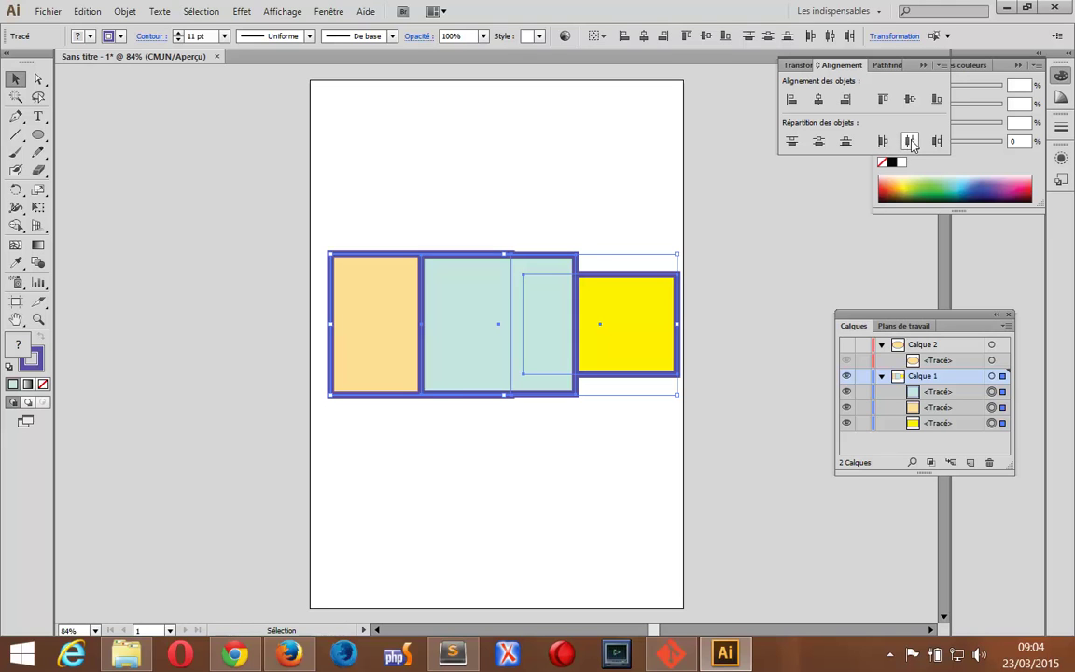
pyautogui.click(911, 141)
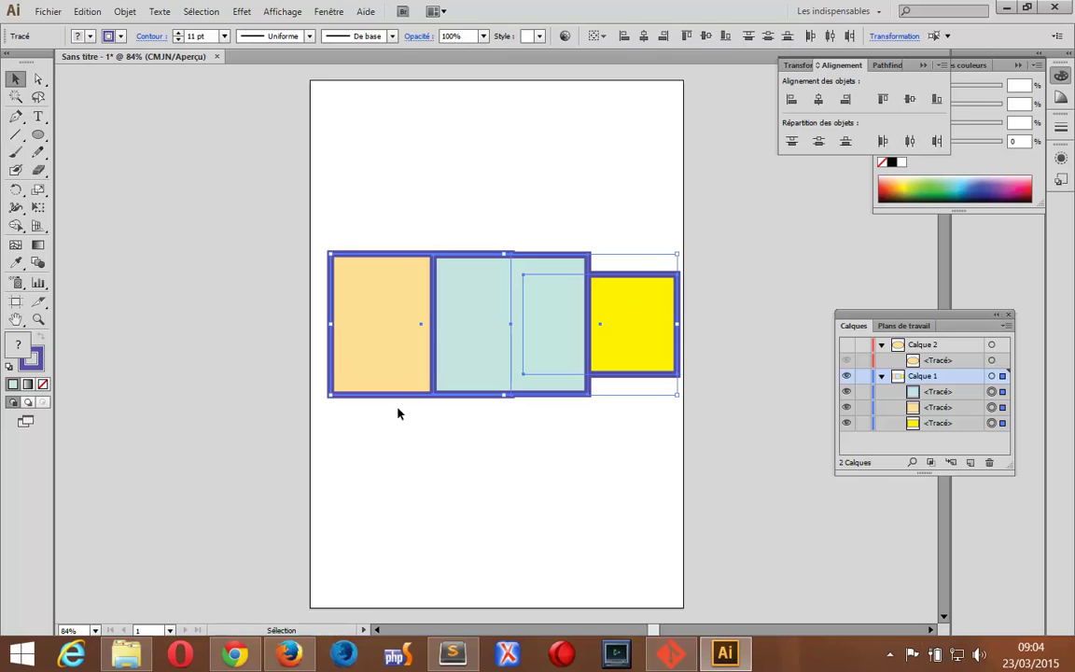
pyautogui.click(448, 430)
pyautogui.moveTo(372, 169)
pyautogui.mouseDown()
pyautogui.moveTo(588, 414)
pyautogui.moveTo(623, 427)
pyautogui.mouseUp()
pyautogui.press('Delete')
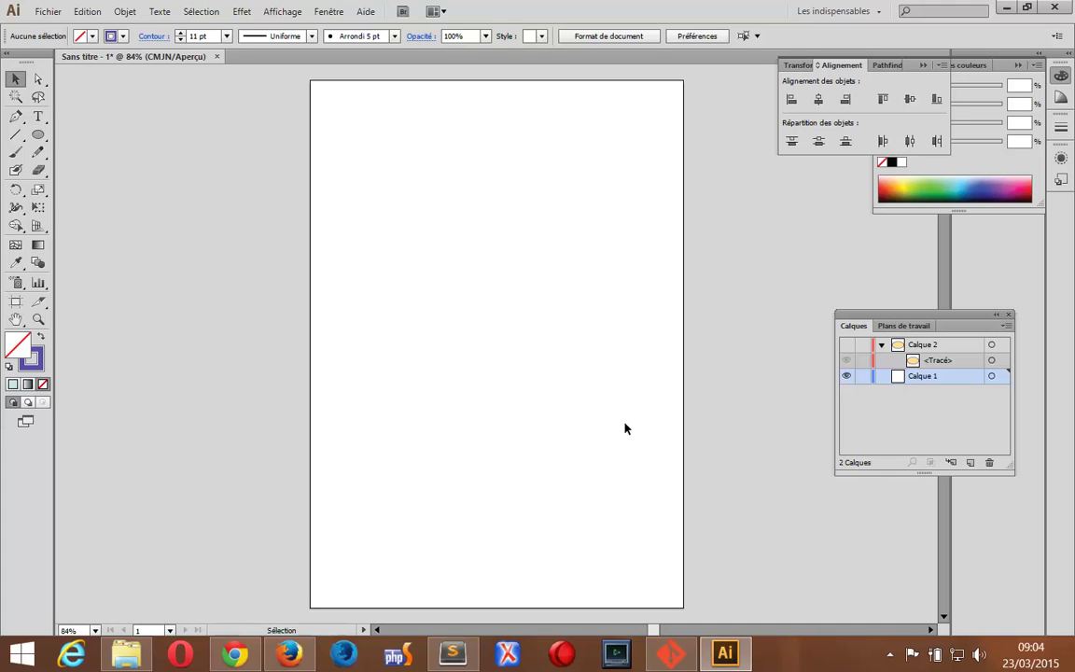
# Step: Draw three straight lines with the Line Segment tool: near-horizontal, slanted and vertical
pyautogui.click(16, 135)
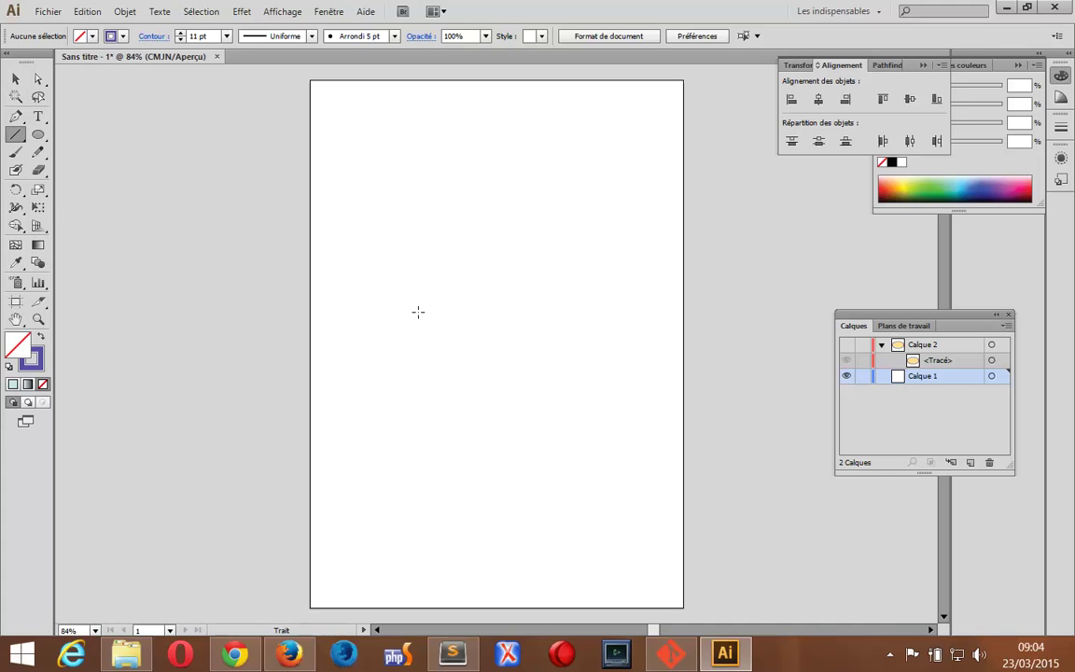
pyautogui.moveTo(365, 228); pyautogui.dragTo(615, 239)
pyautogui.moveTo(413, 307); pyautogui.dragTo(621, 369)
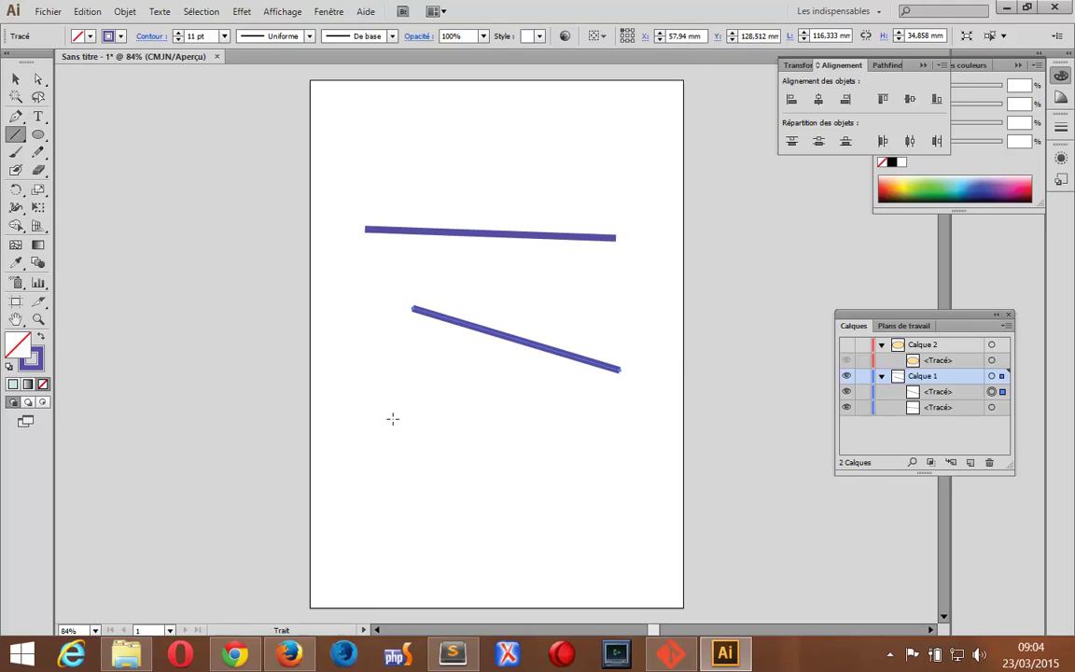
pyautogui.moveTo(388, 422); pyautogui.dragTo(641, 421)
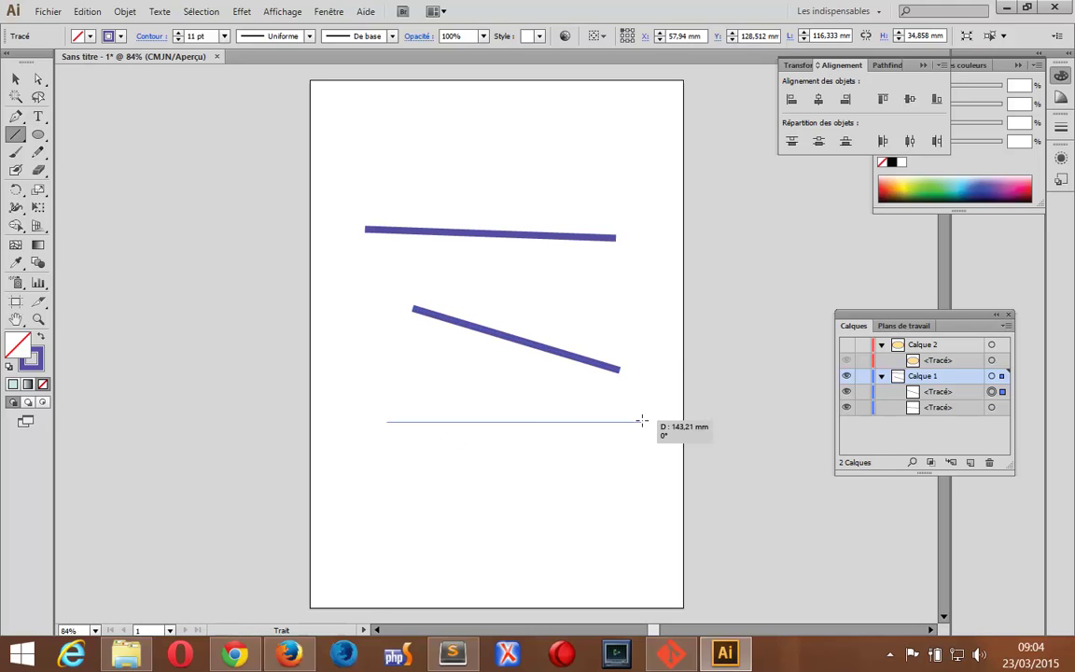
pyautogui.moveTo(641, 422); pyautogui.dragTo(412, 245)
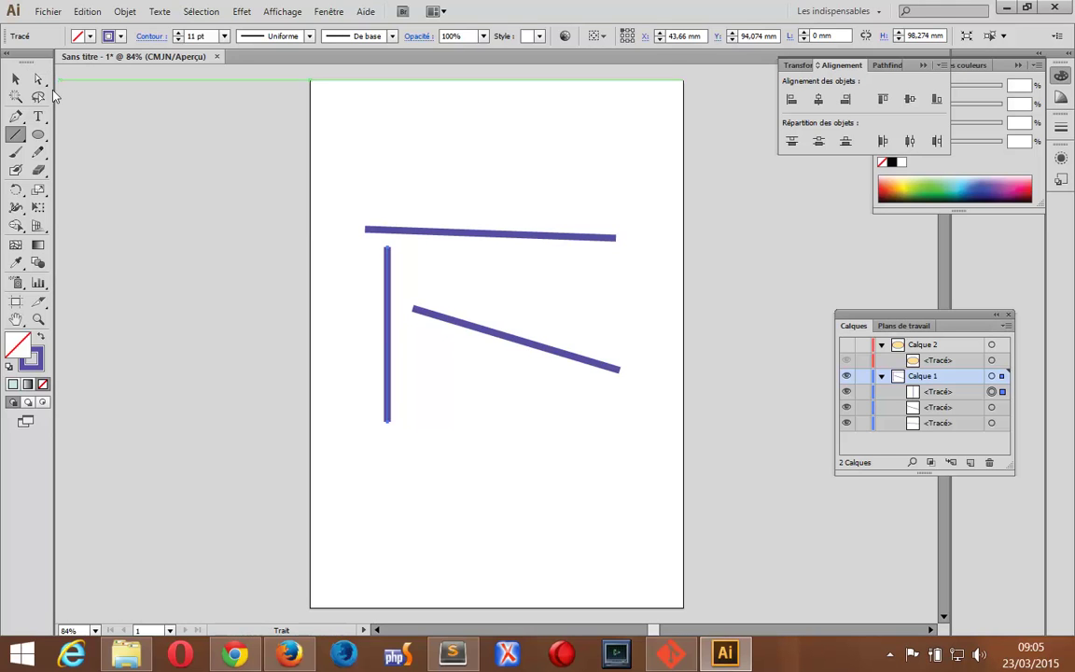
# Step: Raise the vertical line's stroke weight to 29 pt, briefly trying round caps
pyautogui.click(177, 33)
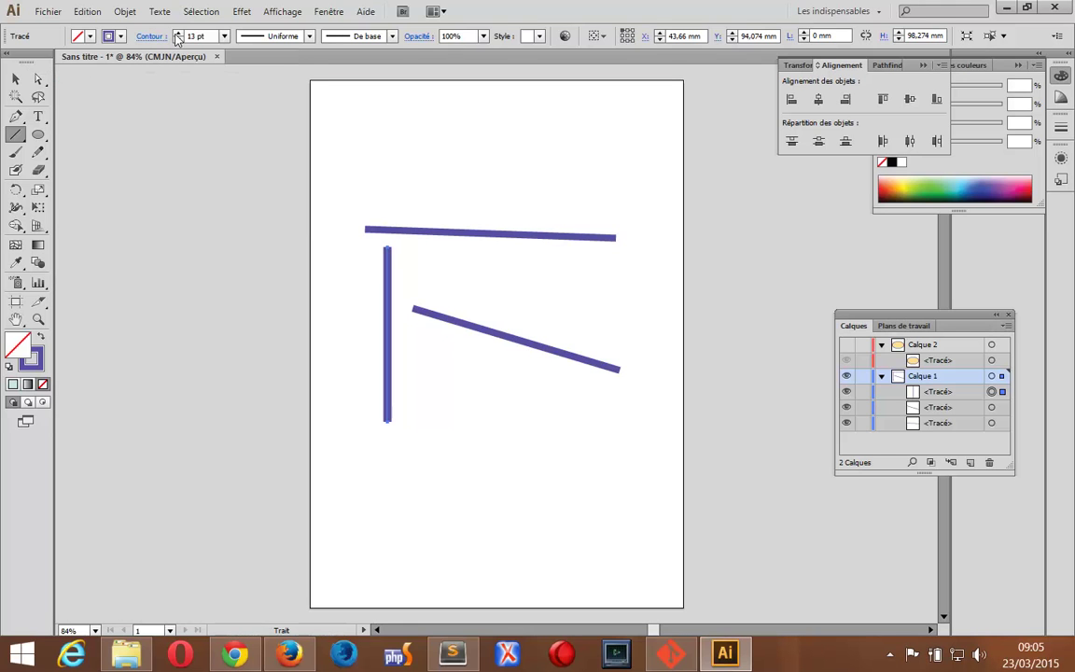
pyautogui.click(158, 37)
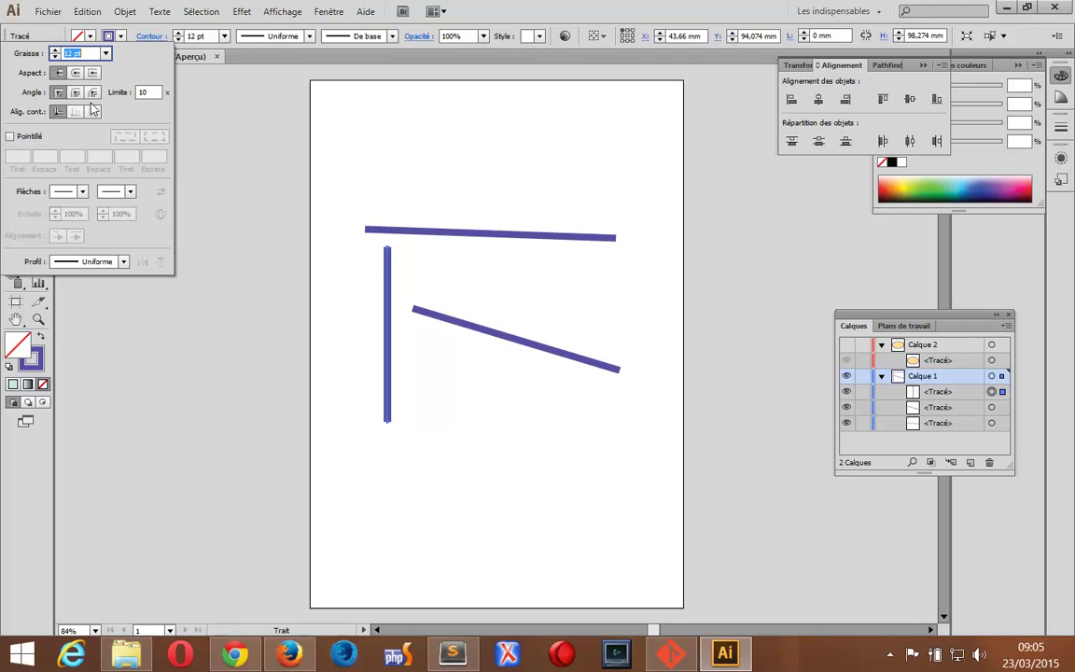
pyautogui.click(77, 73)
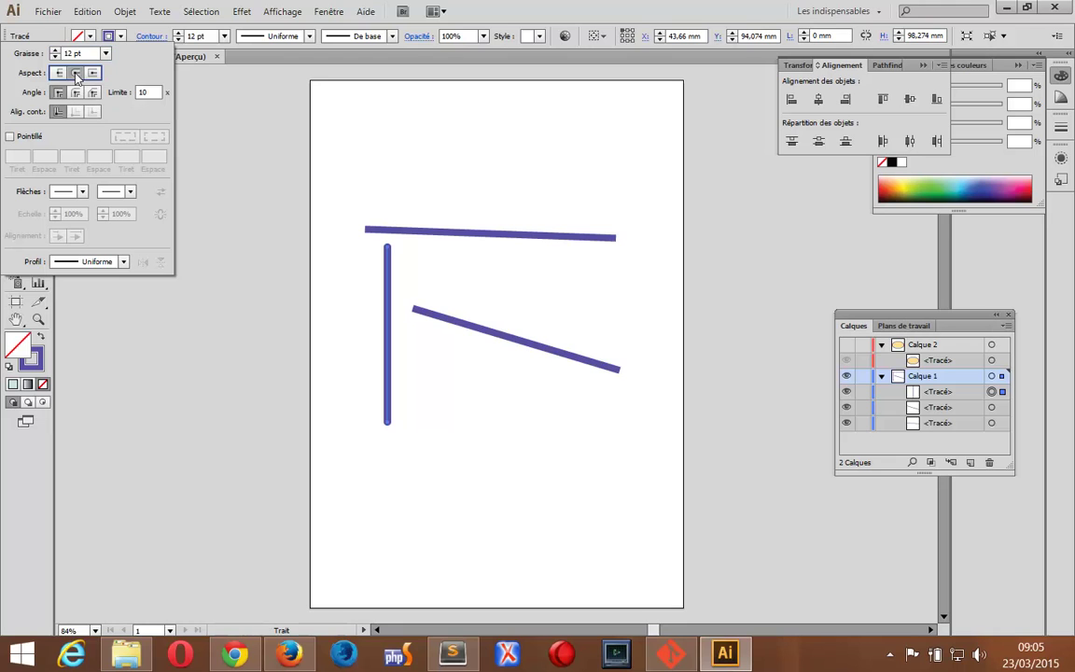
pyautogui.doubleClick(178, 33)
pyautogui.doubleClick(177, 34)
pyautogui.doubleClick(177, 33)
pyautogui.doubleClick(177, 34)
pyautogui.doubleClick(178, 34)
pyautogui.doubleClick(178, 33)
pyautogui.doubleClick(177, 34)
# Step: Give the vertical line flat butt caps after trying projecting caps
pyautogui.click(149, 35)
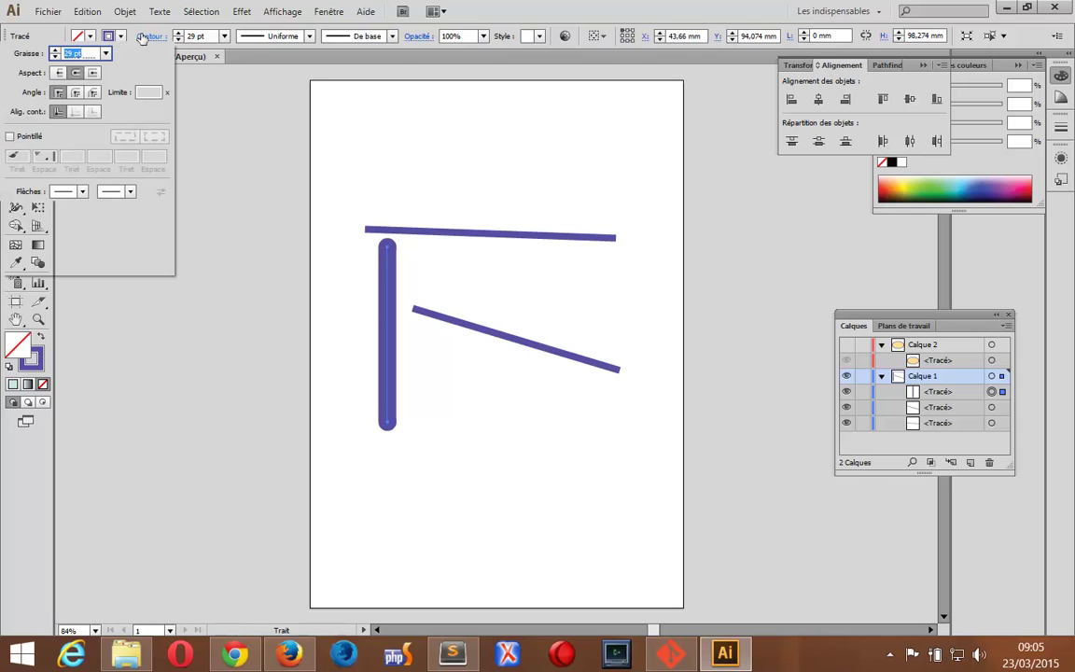
pyautogui.click(94, 73)
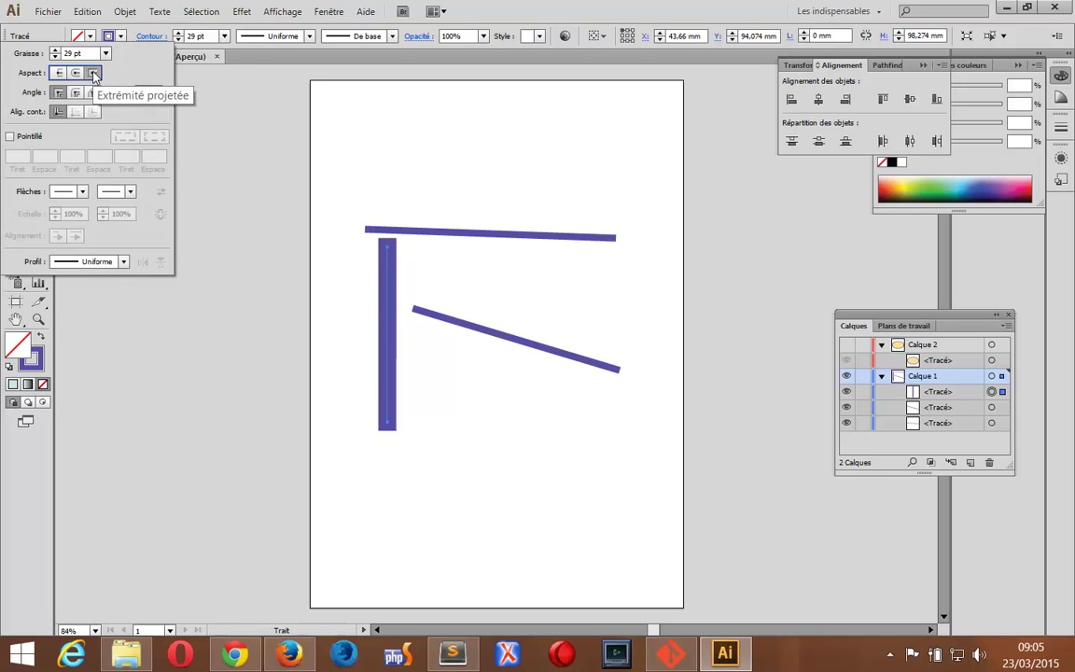
pyautogui.click(57, 73)
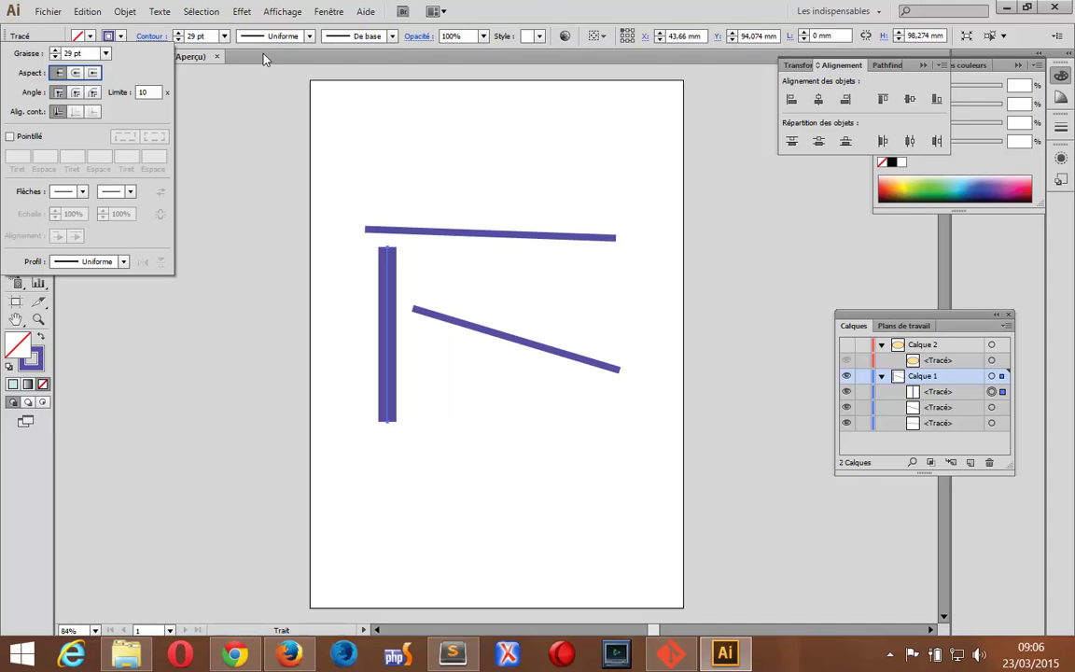
# Step: Recolour the vertical bar's stroke dark green, then change it to Jaune CMJN yellow
pyautogui.click(109, 38)
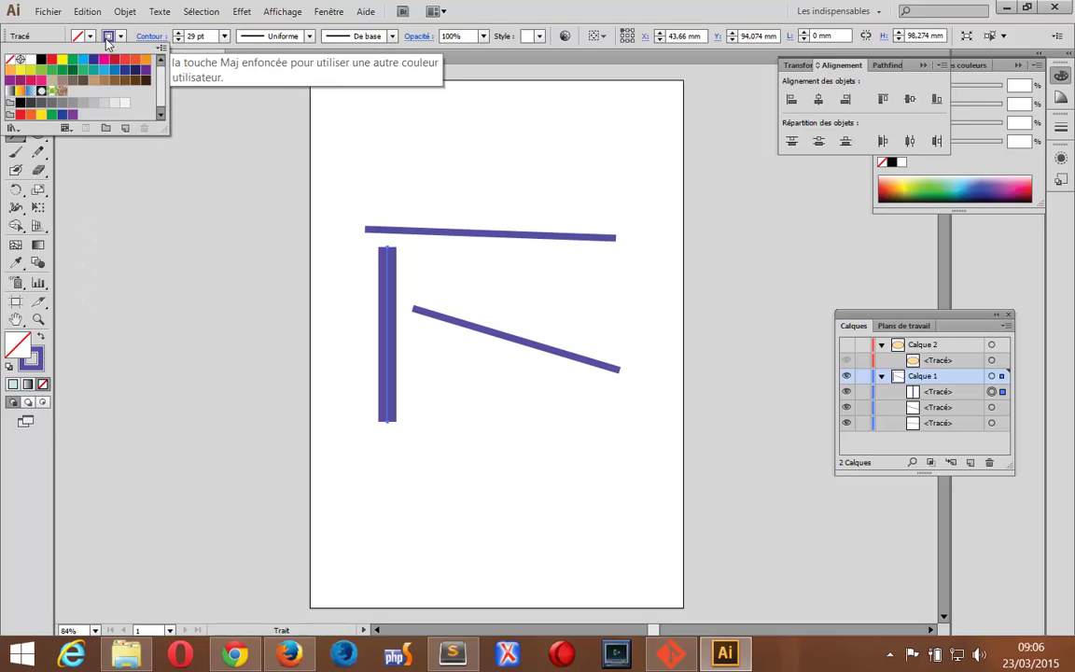
pyautogui.click(72, 70)
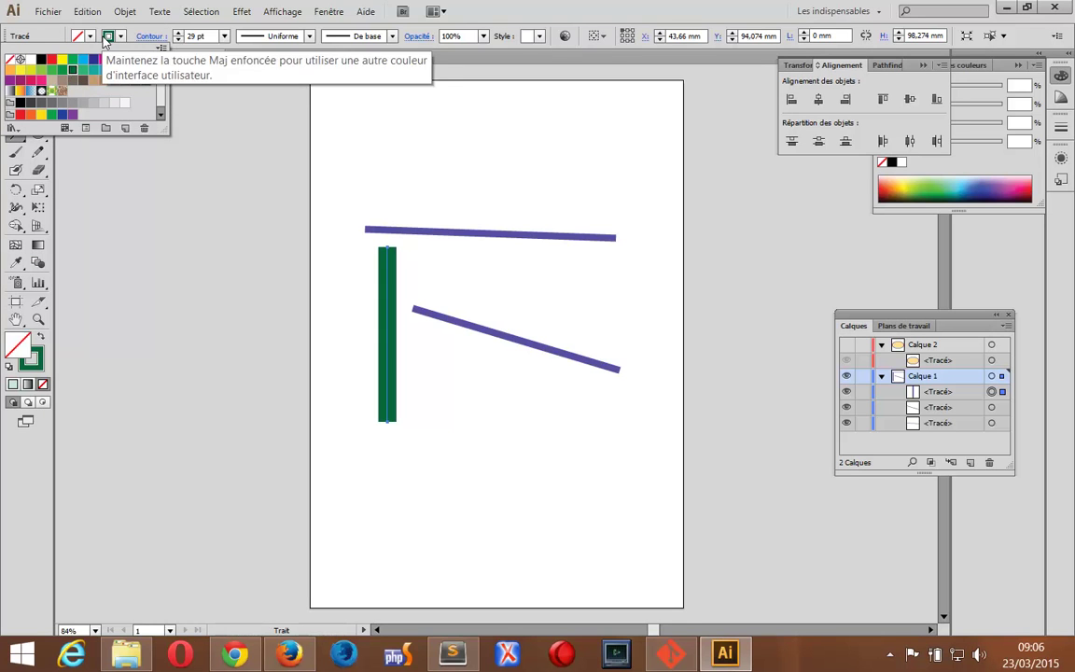
pyautogui.click(103, 38)
pyautogui.click(108, 37)
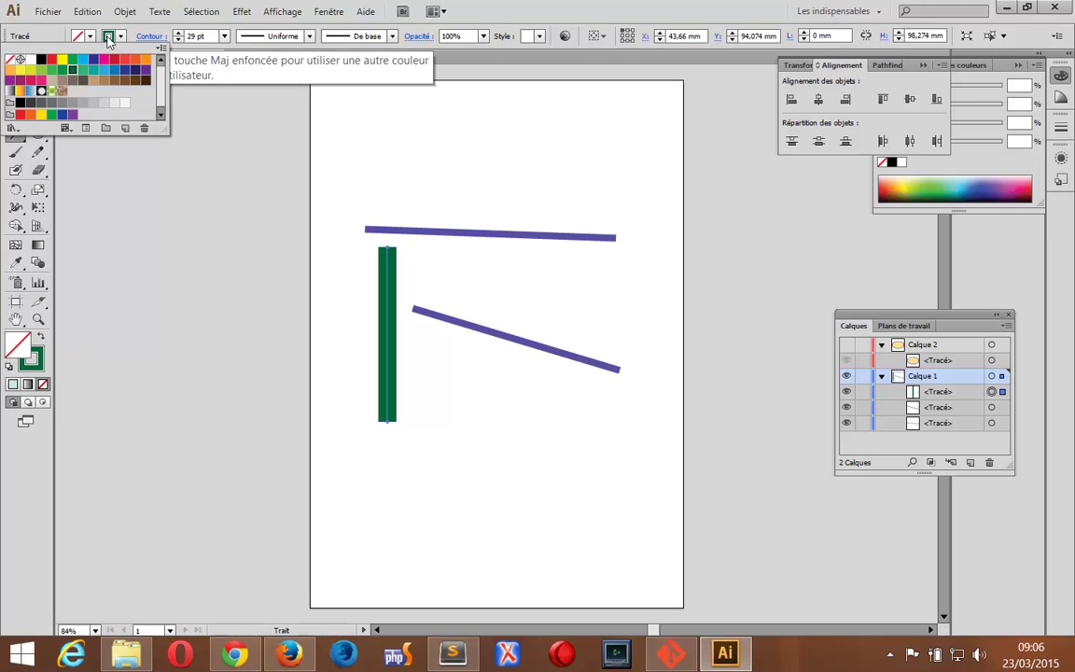
pyautogui.click(62, 60)
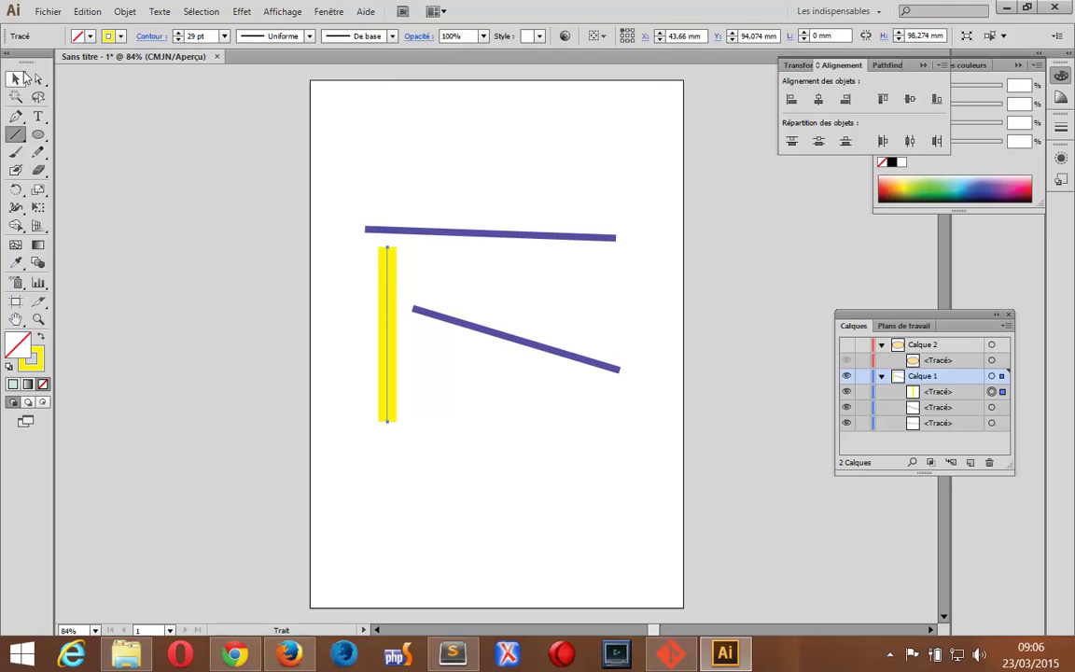
# Step: Select the yellow bar and give it projecting caps after trying round caps
pyautogui.click(17, 77)
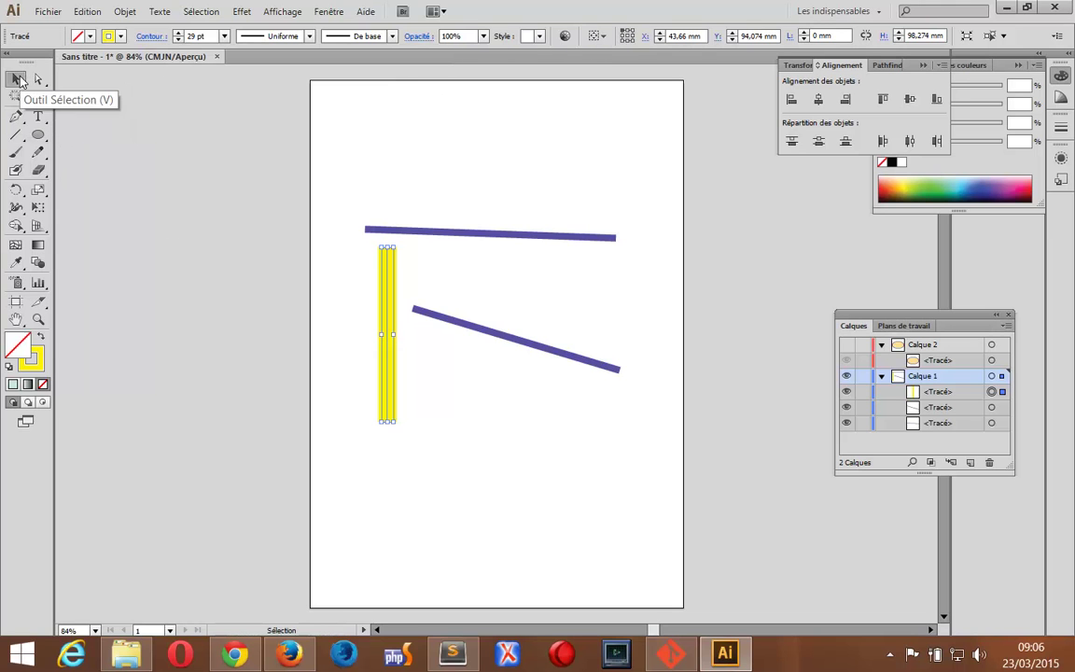
pyautogui.click(425, 232)
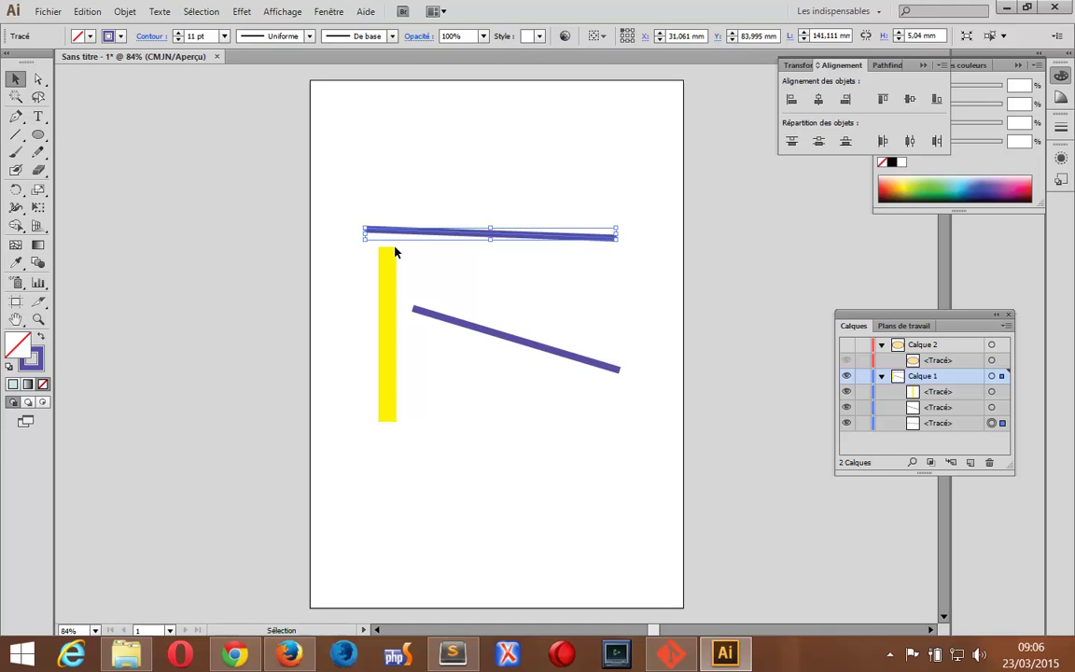
pyautogui.click(390, 379)
pyautogui.click(353, 369)
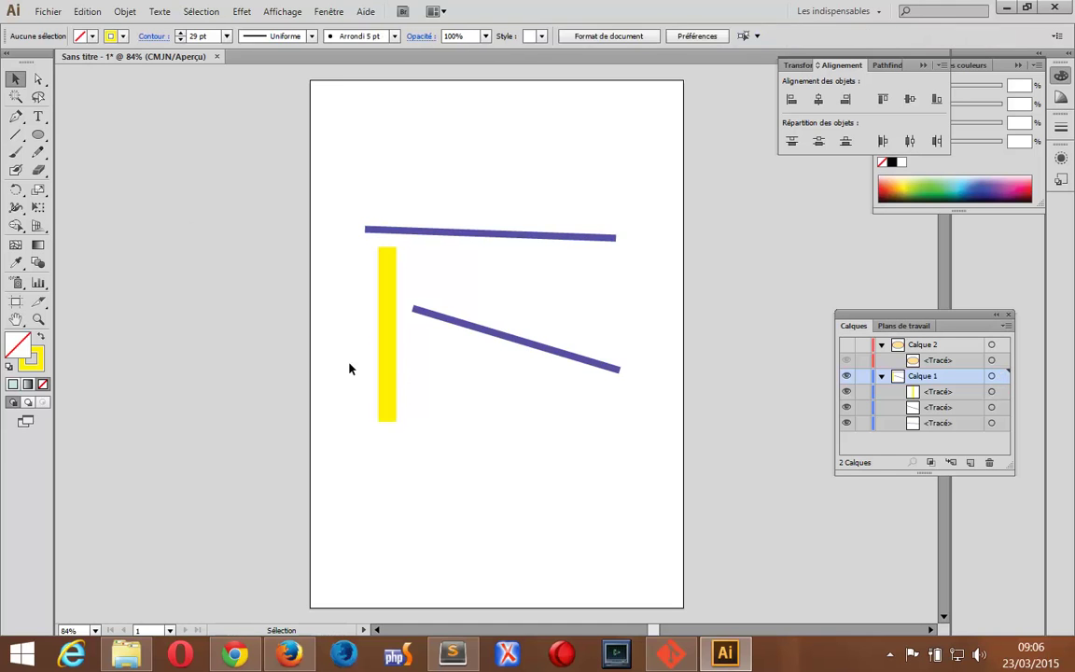
pyautogui.click(385, 360)
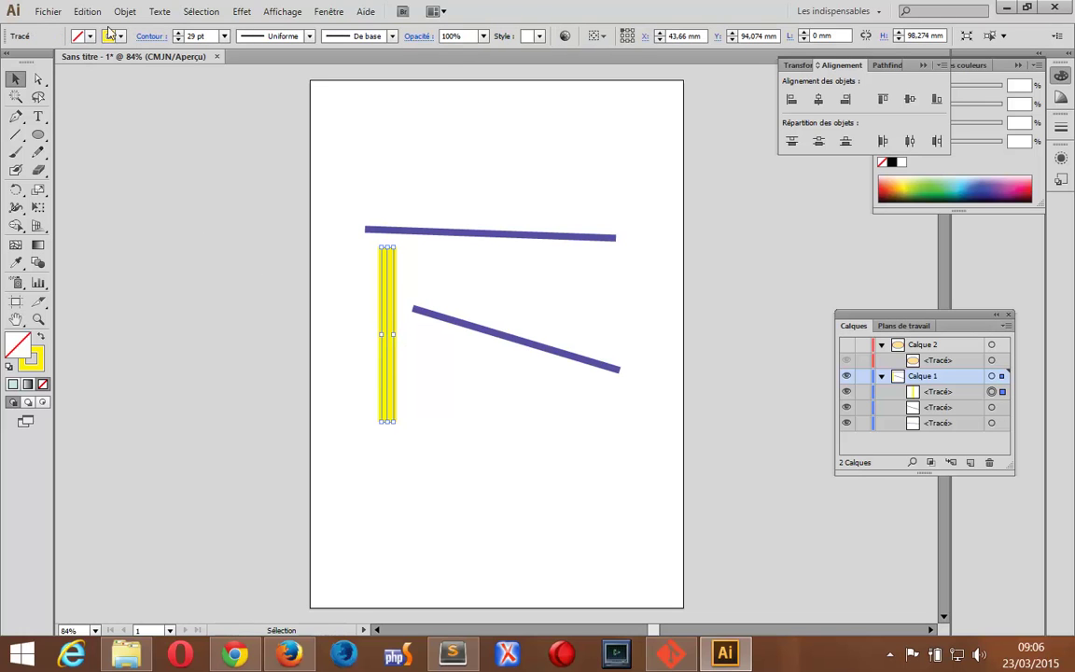
pyautogui.click(151, 35)
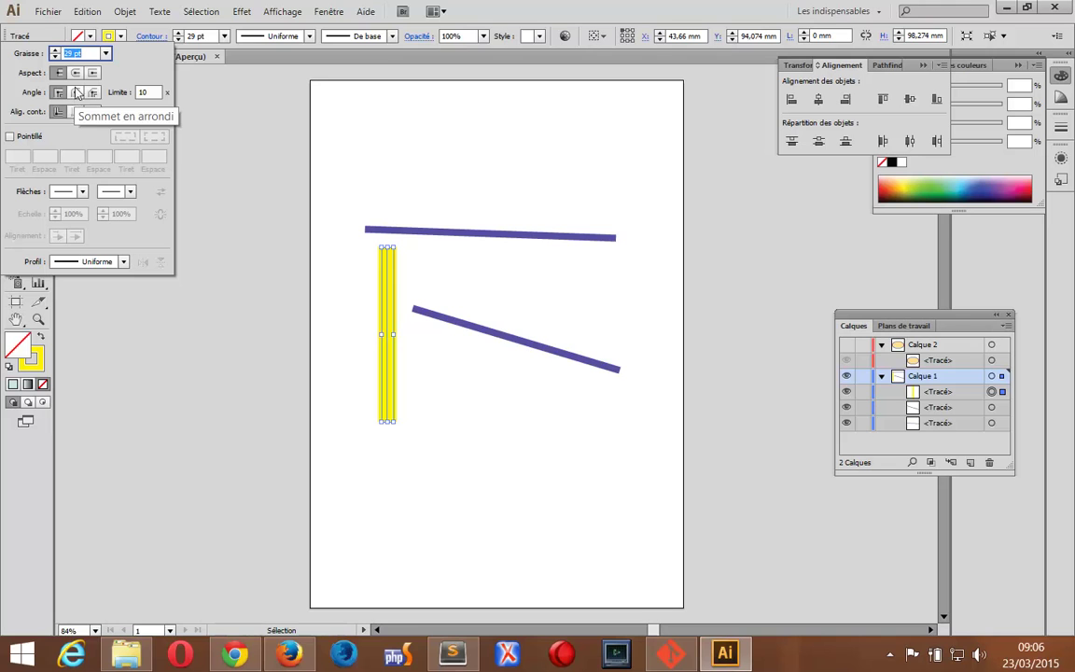
pyautogui.click(77, 74)
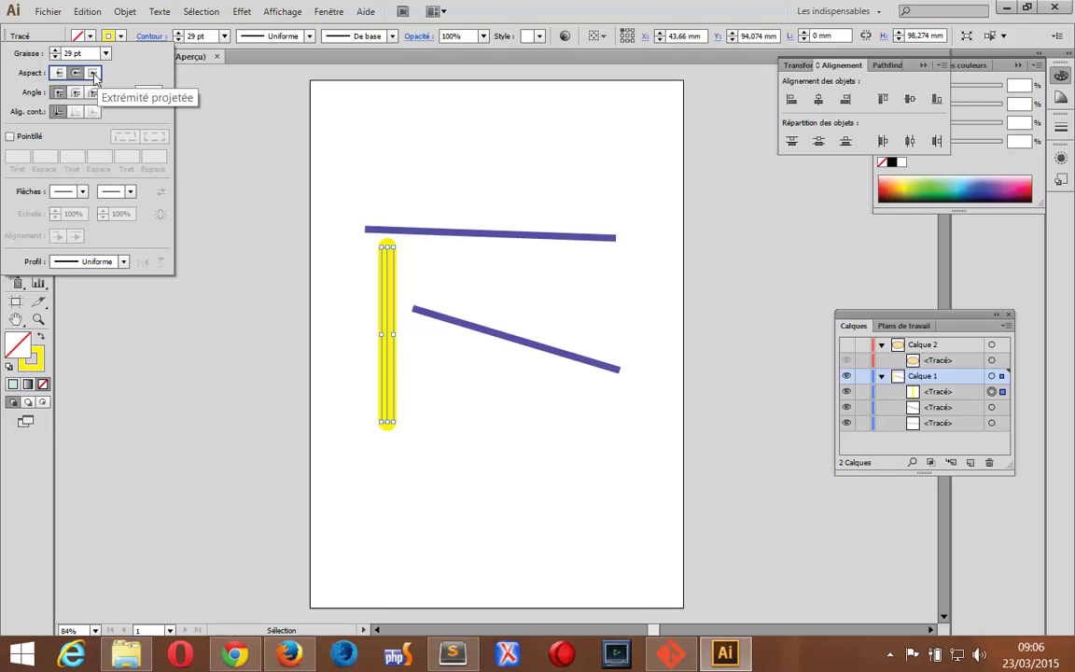
pyautogui.click(93, 74)
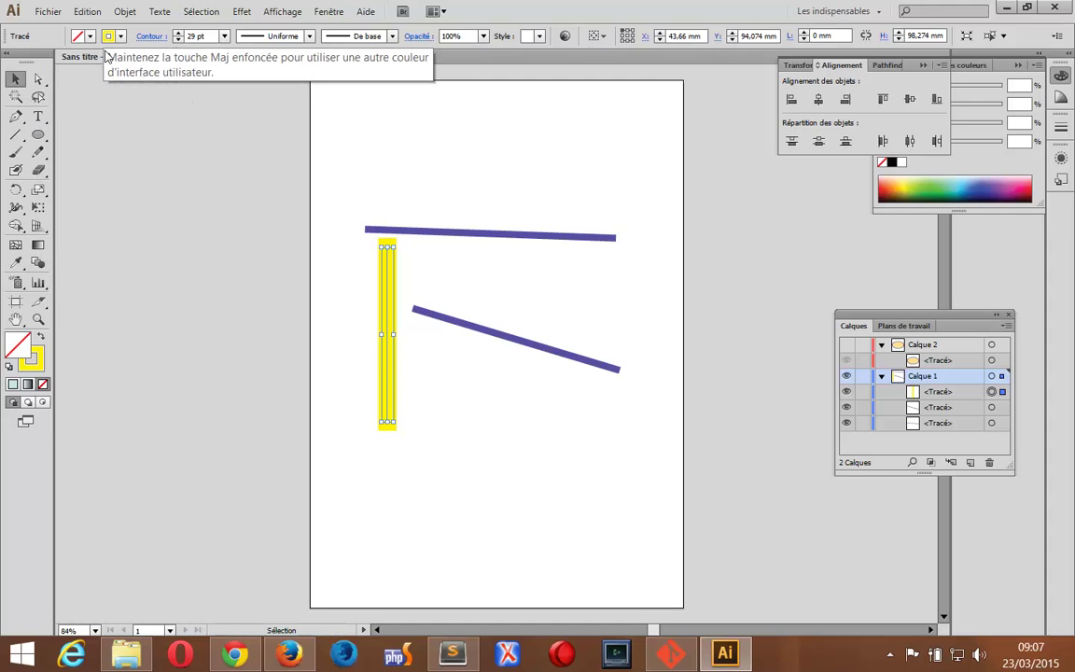
# Step: Draw a hollow rectangle with a 29 pt yellow stroke across the page's lower half
pyautogui.moveTo(38, 134); pyautogui.dragTo(74, 135)
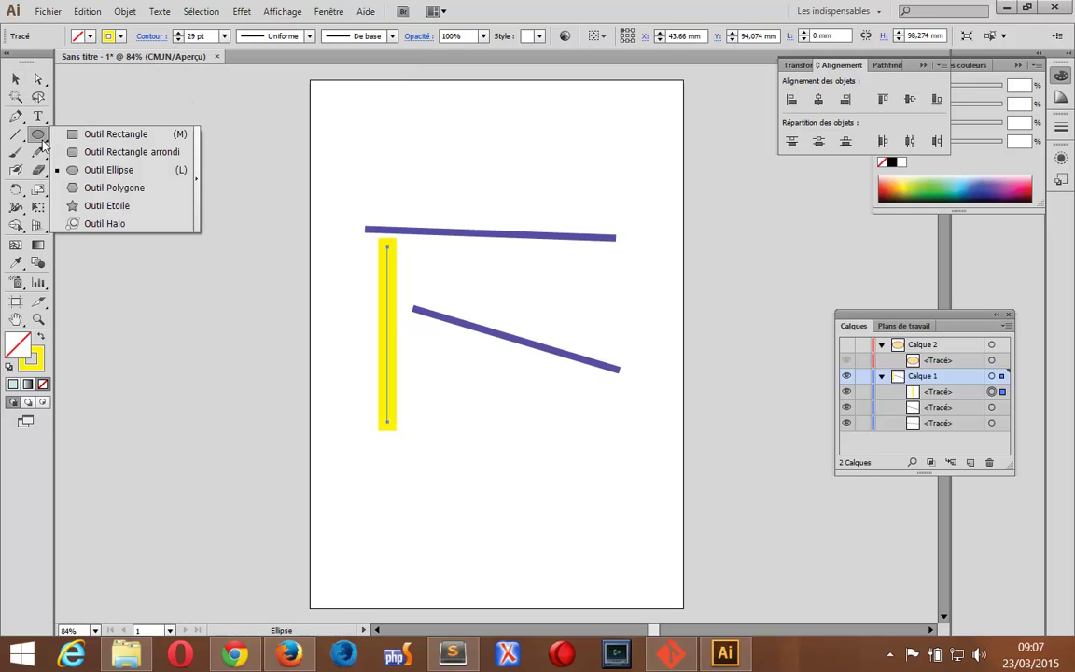
pyautogui.moveTo(340, 353); pyautogui.dragTo(602, 511)
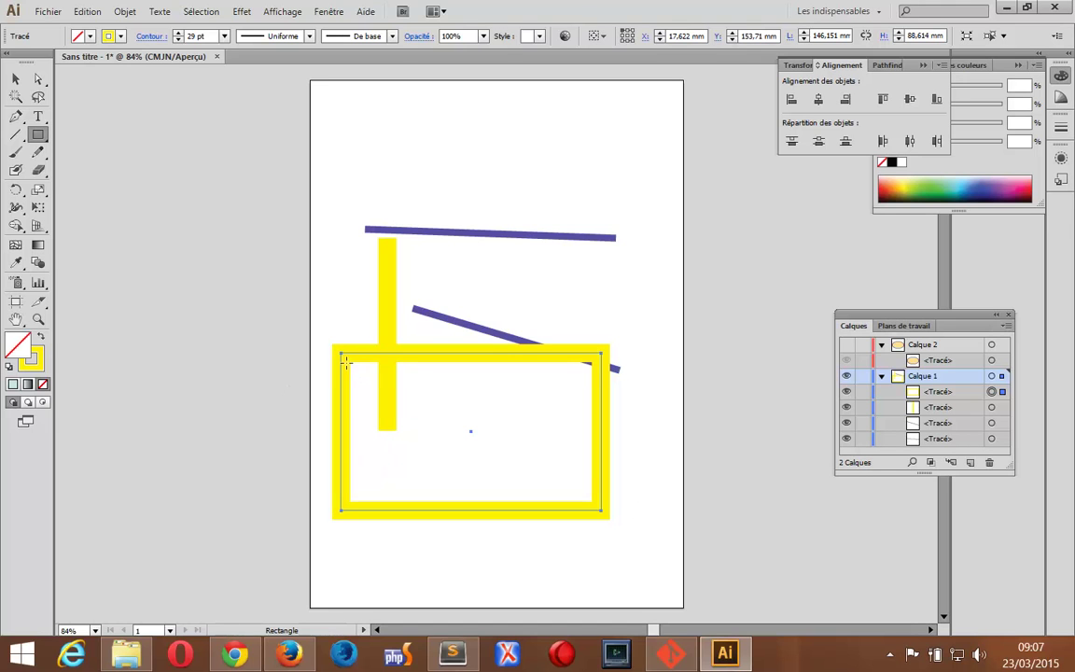
pyautogui.click(109, 39)
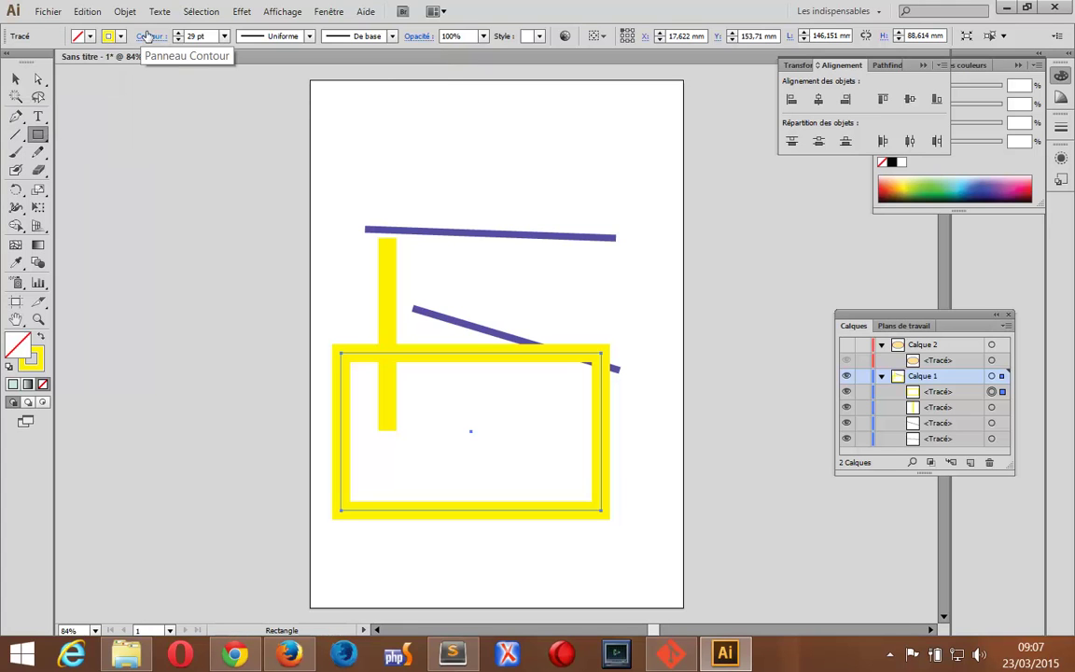
# Step: Try Round and Bevel joins and each stroke alignment, leaving the 29 pt yellow stroke aligned inside
pyautogui.click(148, 35)
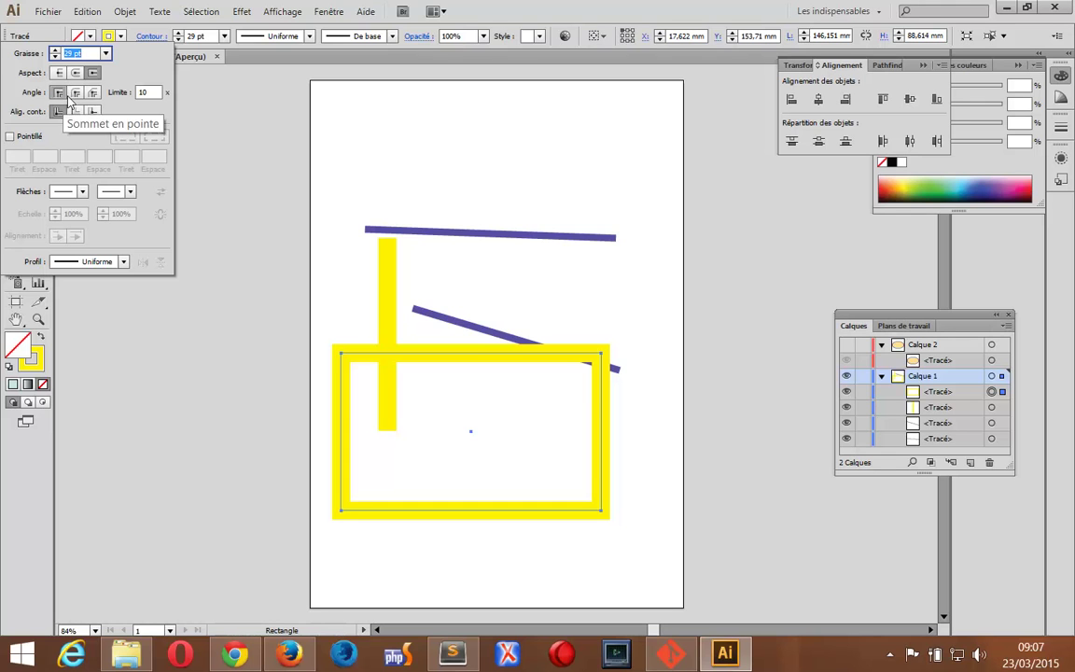
pyautogui.click(77, 94)
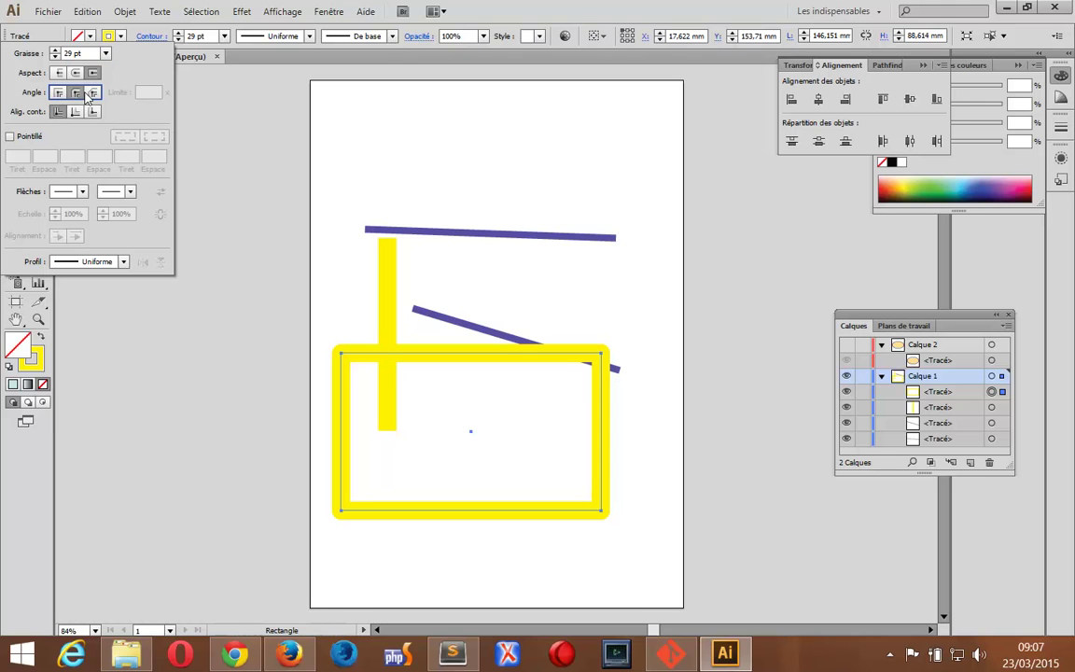
pyautogui.click(93, 94)
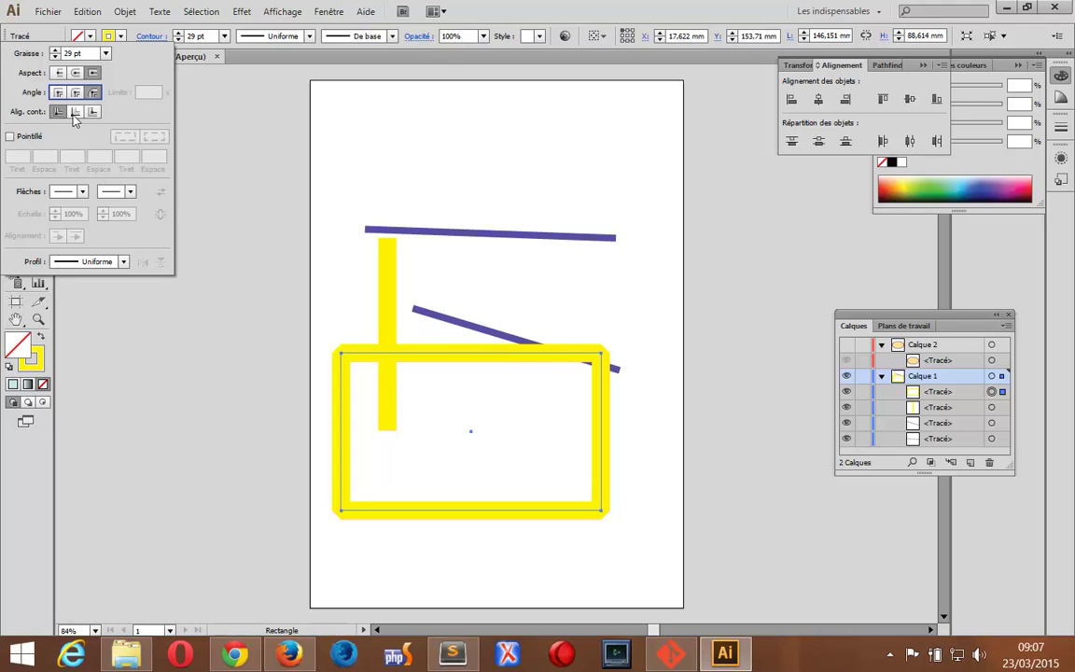
pyautogui.click(75, 112)
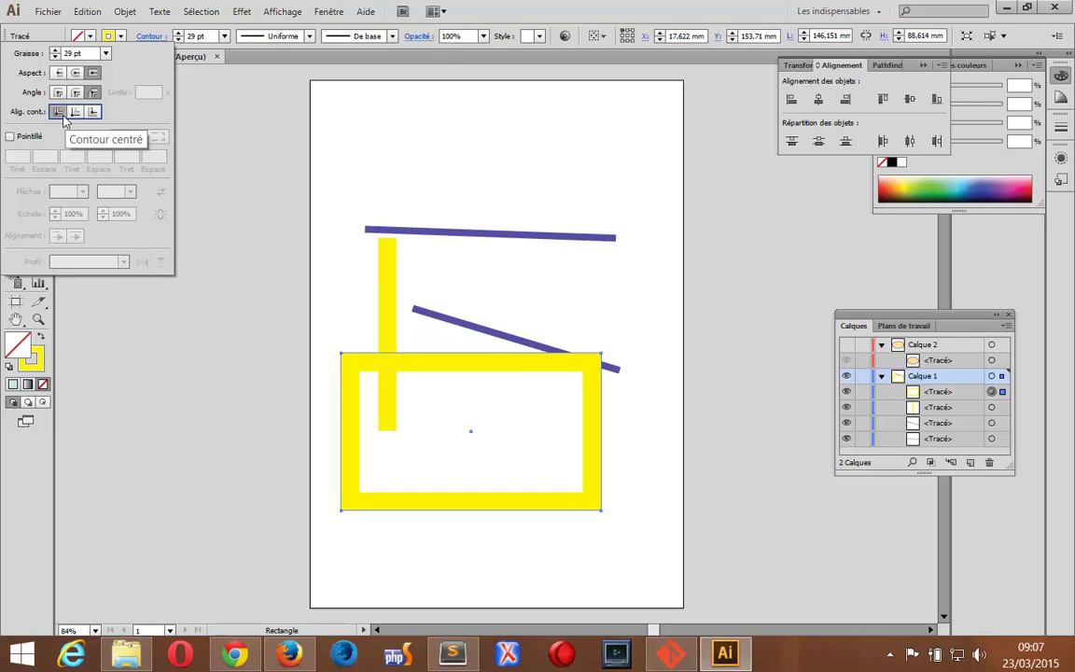
pyautogui.click(93, 112)
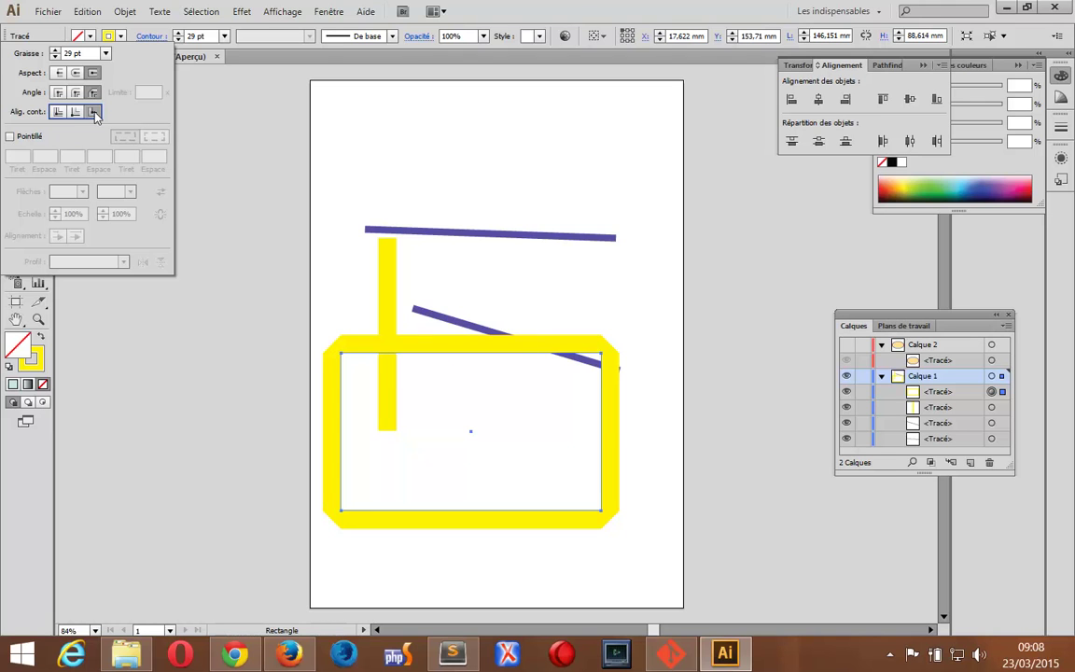
pyautogui.click(59, 112)
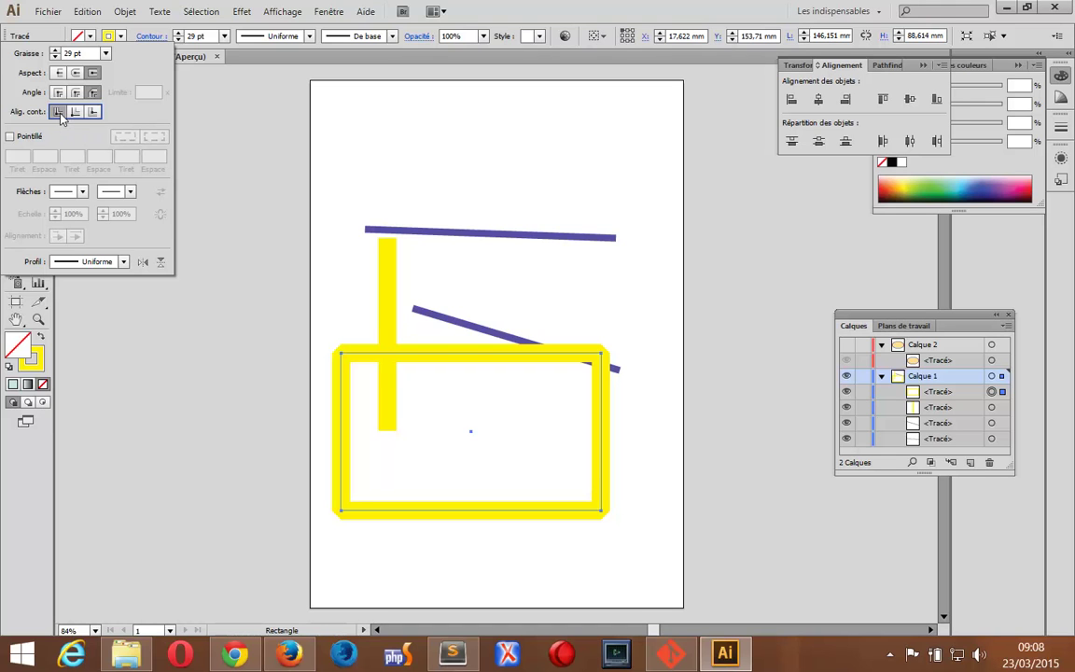
pyautogui.click(75, 112)
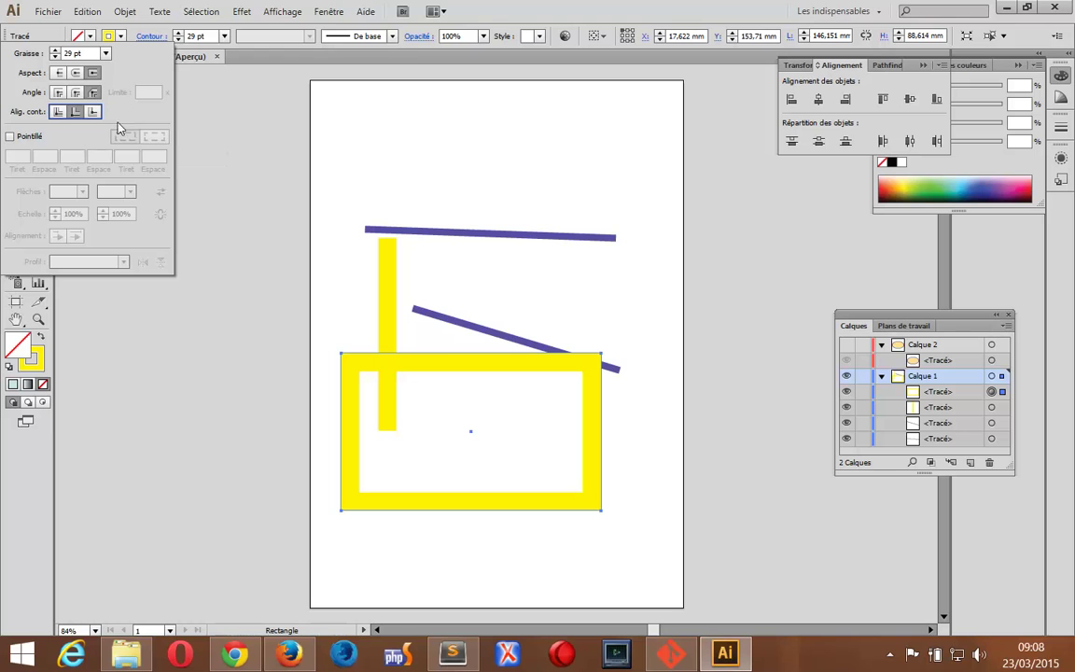
pyautogui.click(147, 36)
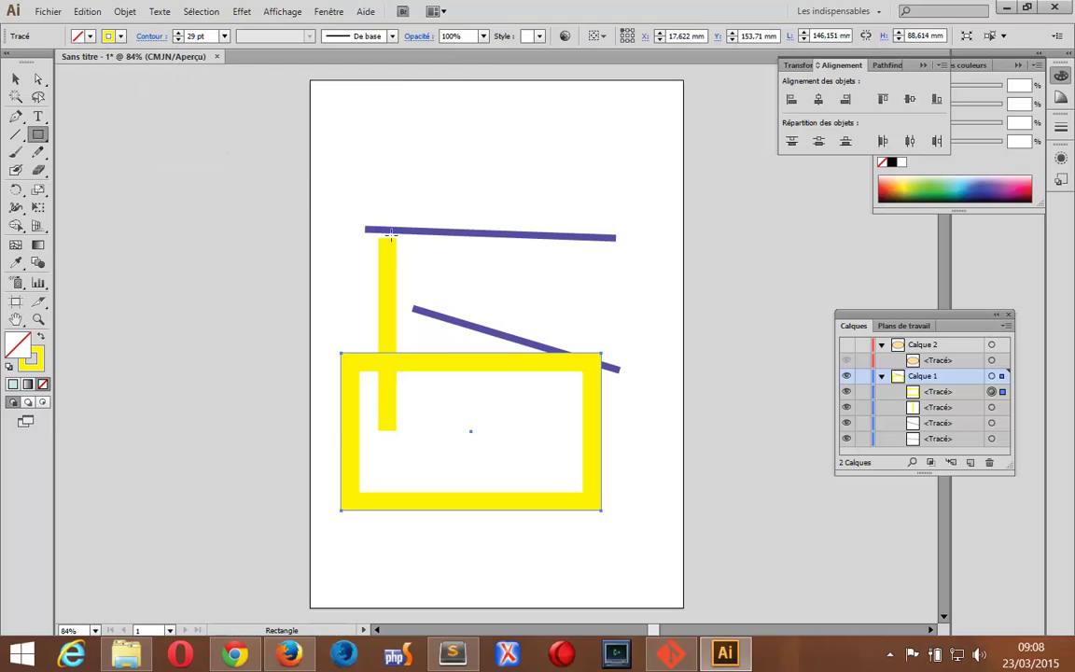
# Step: Select every shape on the artboard and delete it
pyautogui.click(15, 79)
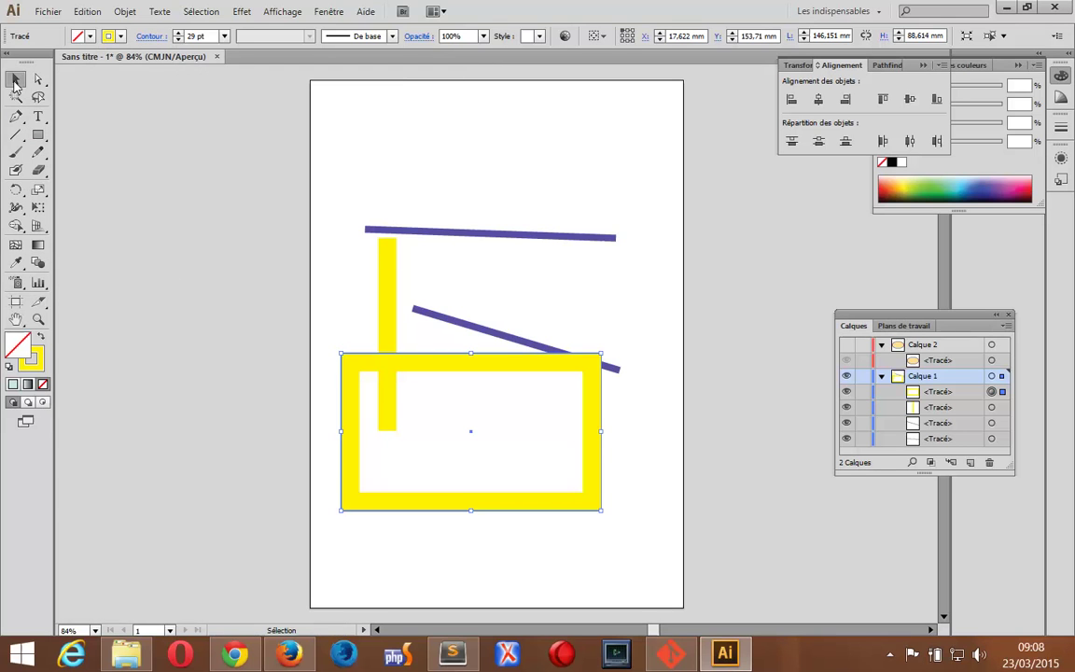
pyautogui.click(338, 198)
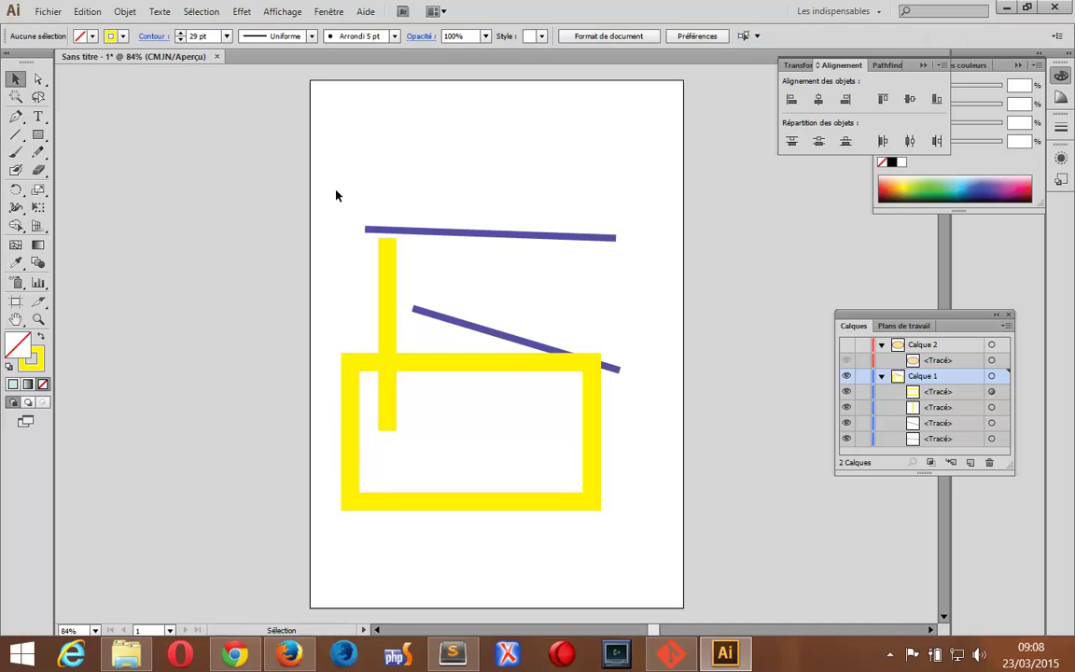
pyautogui.moveTo(331, 190); pyautogui.dragTo(639, 528)
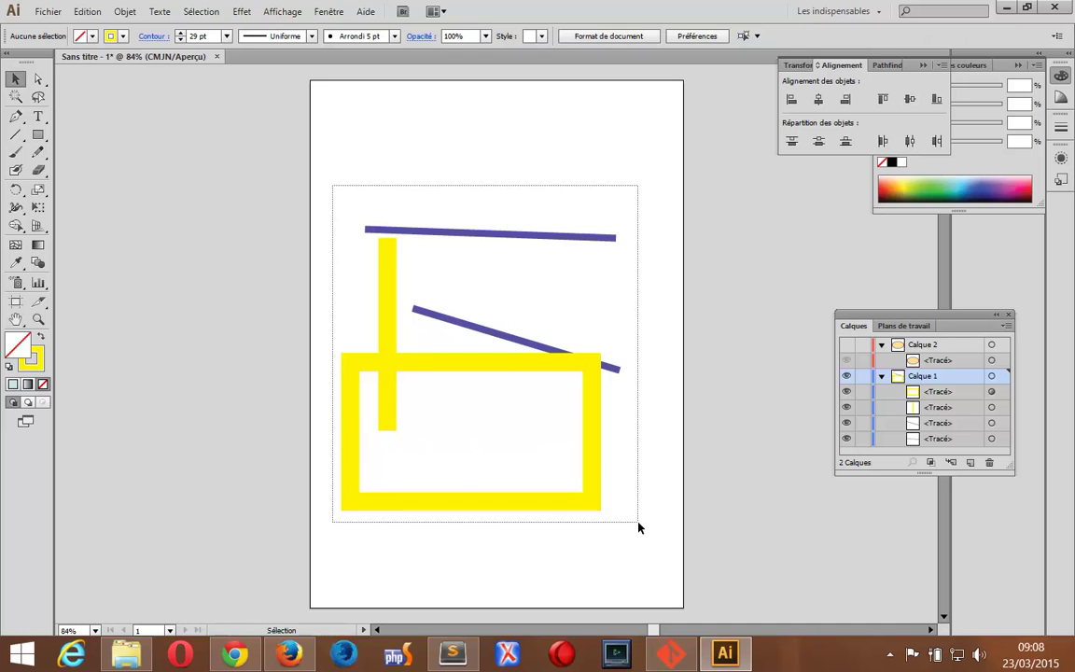
pyautogui.press('Delete')
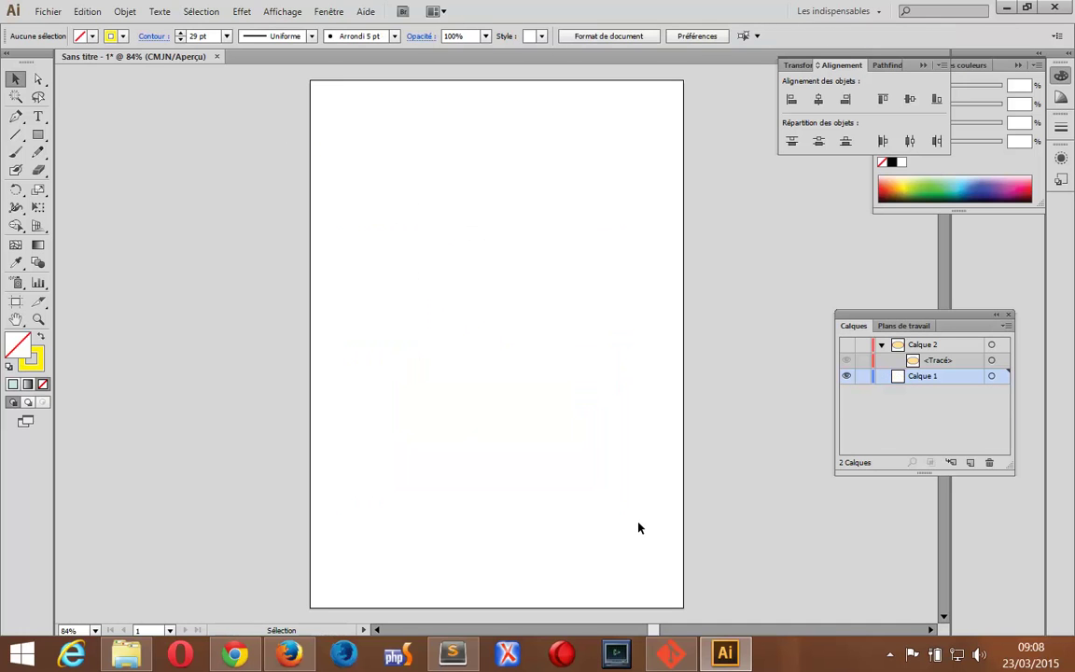
# Step: Set a 15 pt green stroke and a pale beige fill (J 37.65%) as current colours
pyautogui.click(42, 362)
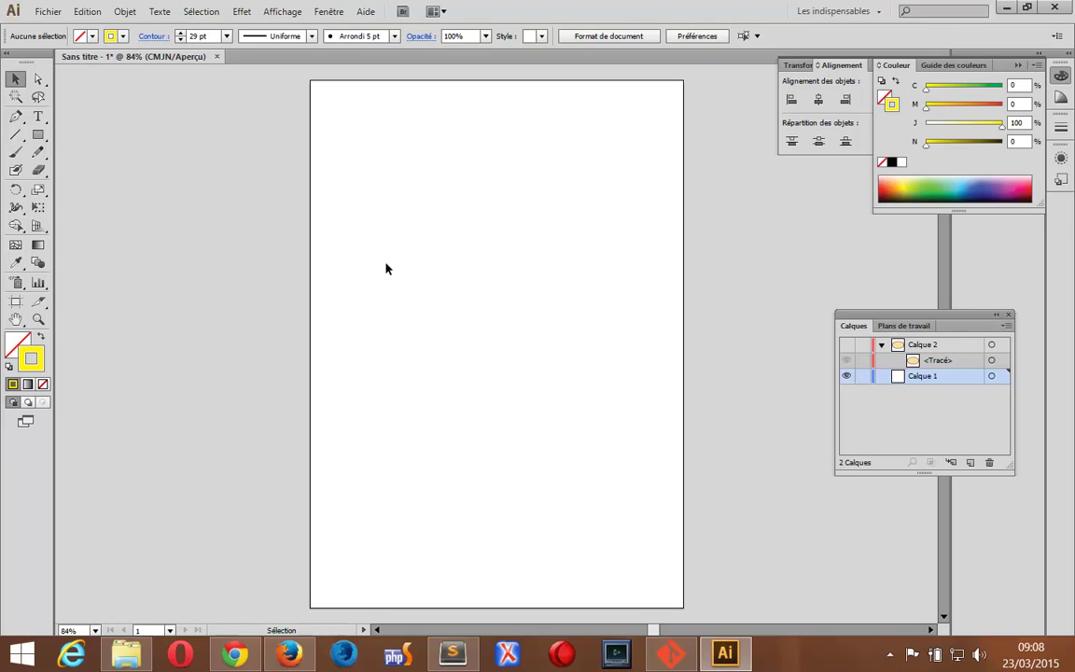
pyautogui.click(181, 40)
pyautogui.click(181, 40)
pyautogui.click(182, 40)
pyautogui.click(181, 40)
pyautogui.click(181, 40)
pyautogui.click(181, 40)
pyautogui.click(932, 186)
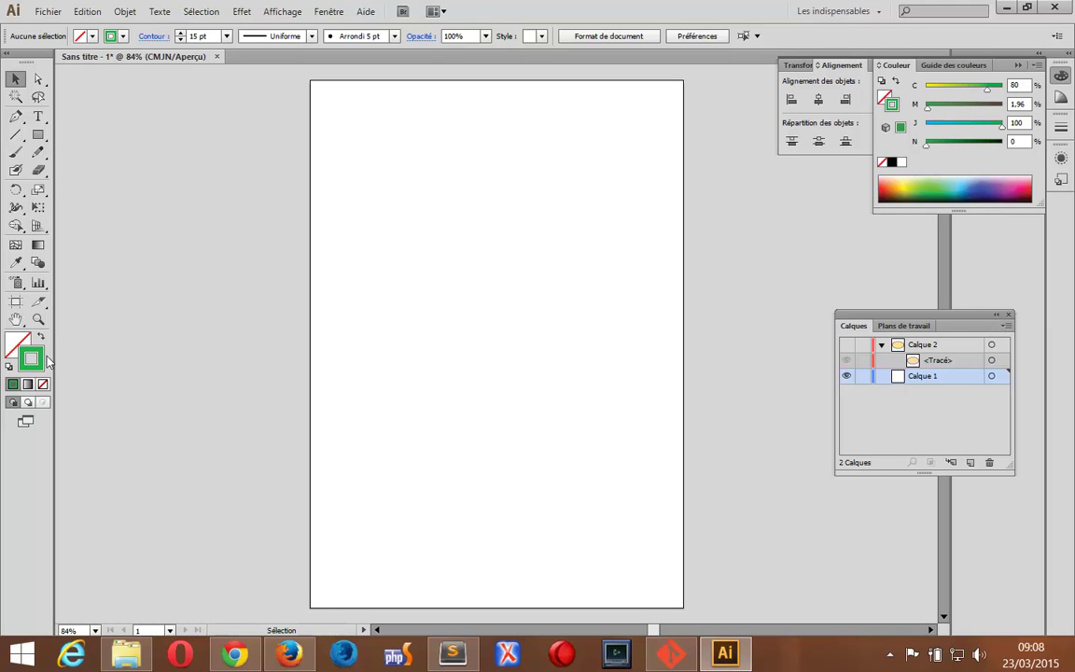
pyautogui.click(16, 345)
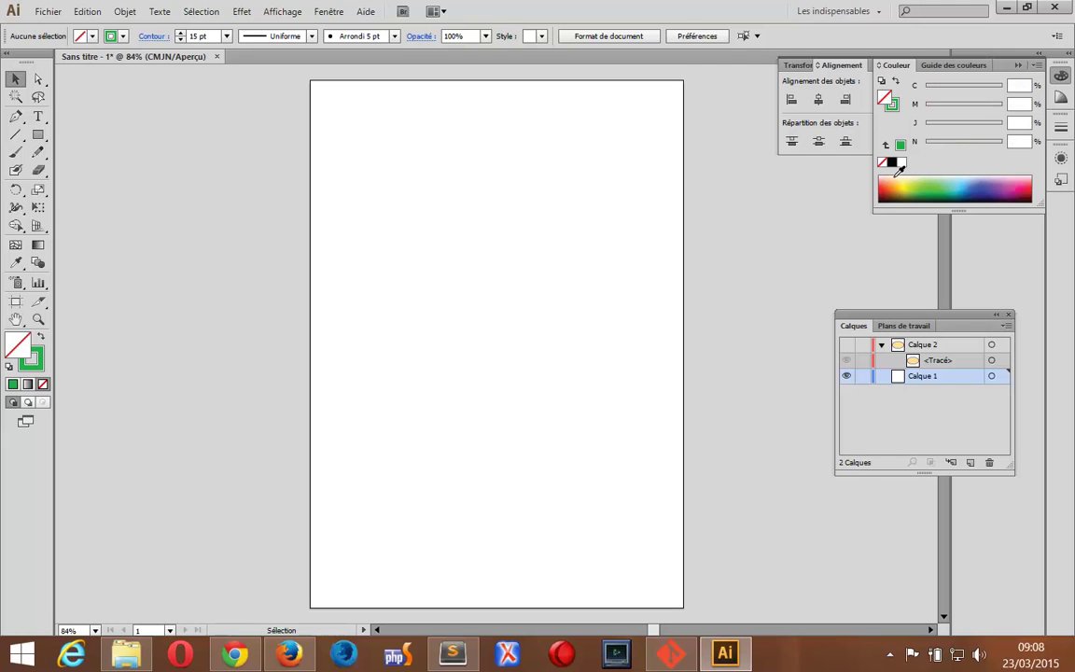
pyautogui.click(903, 177)
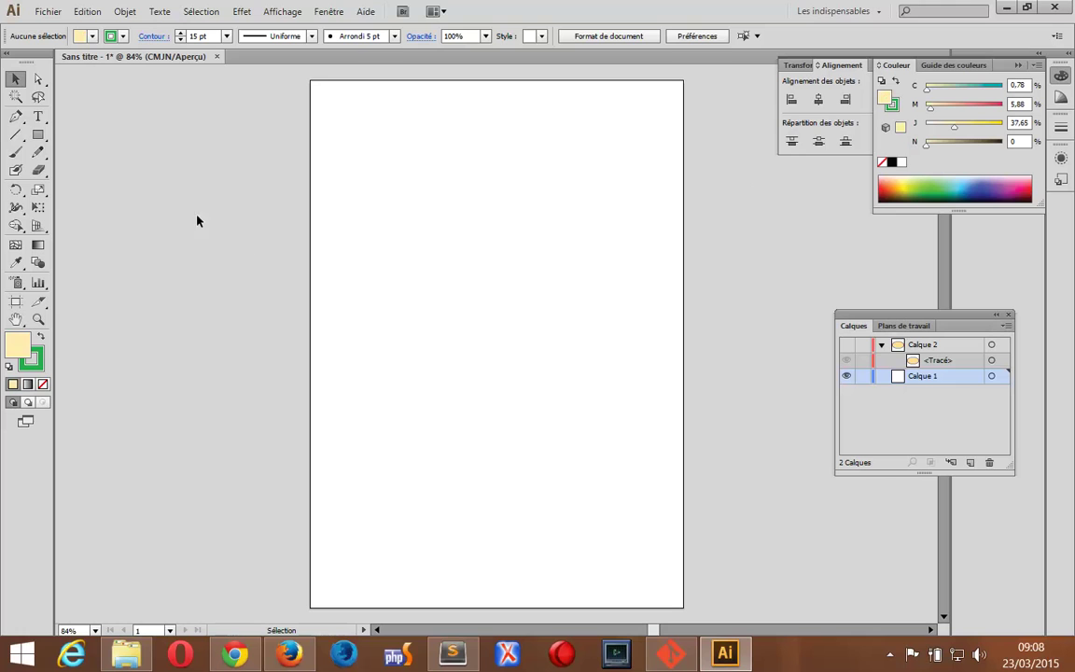
pyautogui.click(38, 135)
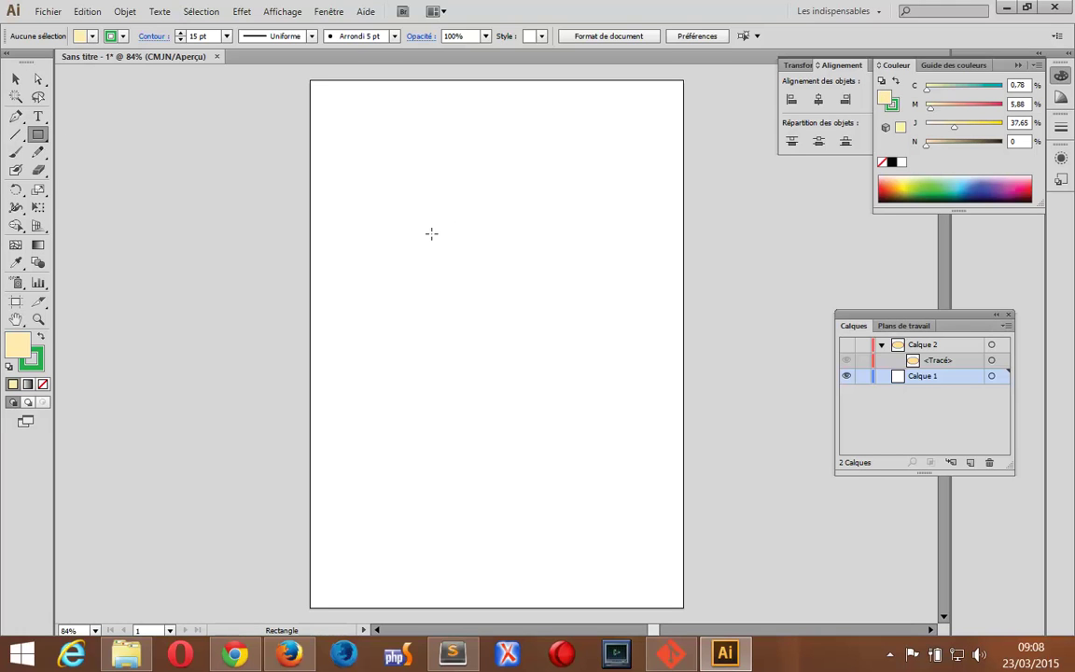
# Step: Shift-drag a 108.8 mm beige square with 15 pt green outline in the upper left
pyautogui.moveTo(336, 224)
pyautogui.mouseDown()
pyautogui.moveTo(553, 393)
pyautogui.moveTo(605, 299)
pyautogui.moveTo(555, 302)
pyautogui.moveTo(511, 325)
pyautogui.moveTo(562, 322)
pyautogui.moveTo(513, 293)
pyautogui.moveTo(573, 322)
pyautogui.moveTo(520, 291)
pyautogui.moveTo(580, 332)
pyautogui.moveTo(529, 303)
pyautogui.moveTo(515, 280)
pyautogui.moveTo(539, 289)
pyautogui.moveTo(529, 280)
pyautogui.mouseUp()
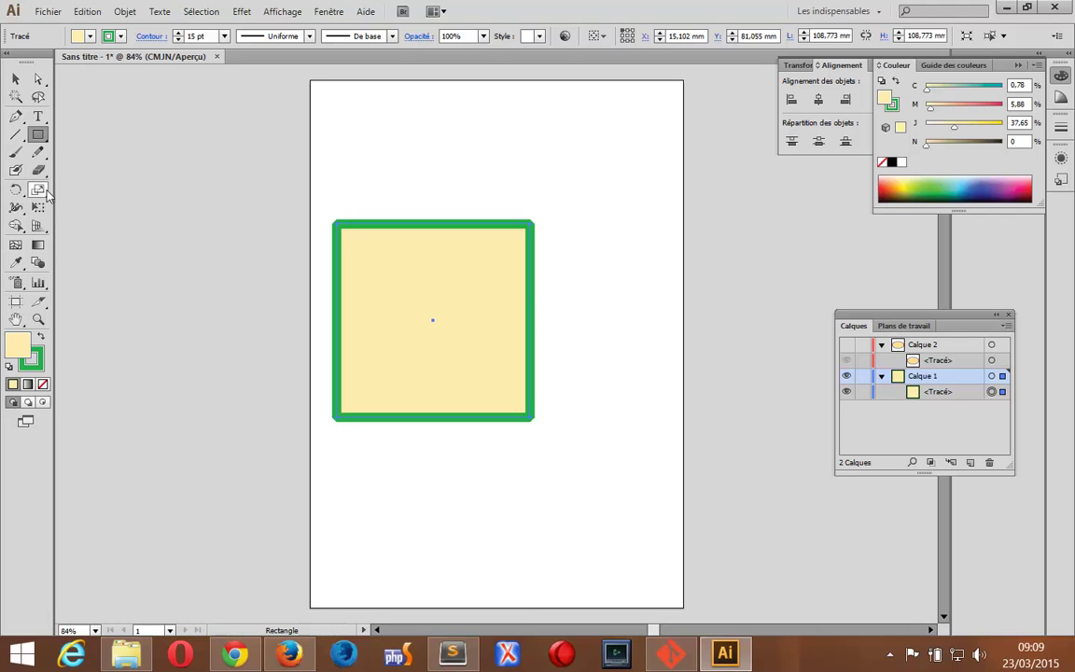
# Step: Add a 45° rotated copy of the square, after undoing an accidental plain 45° rotation
pyautogui.click(16, 191)
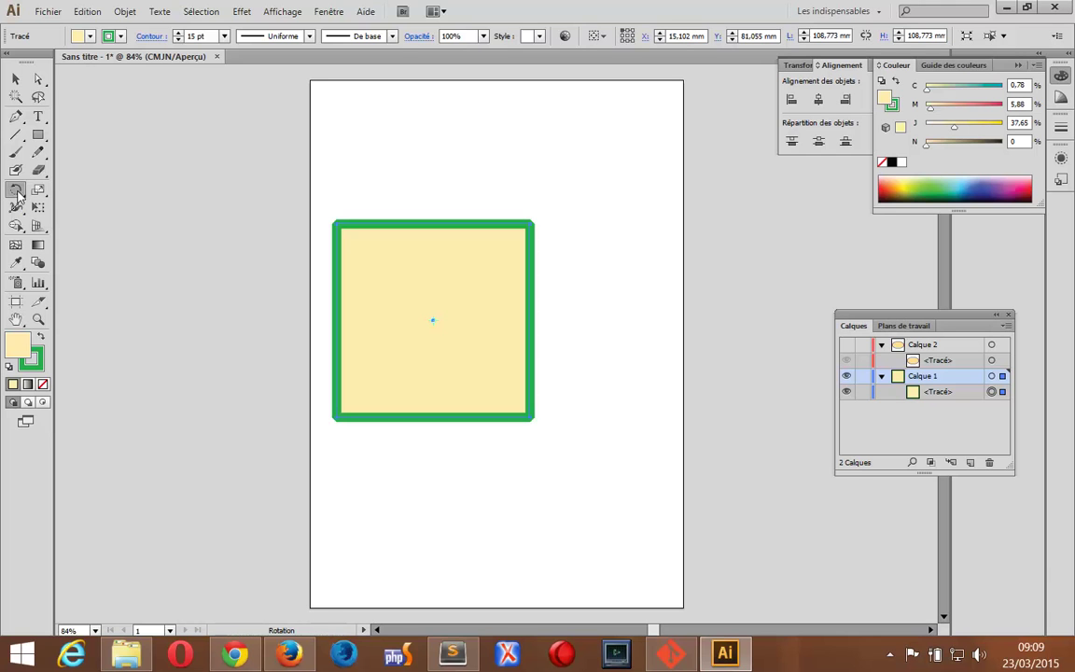
pyautogui.doubleClick(15, 191)
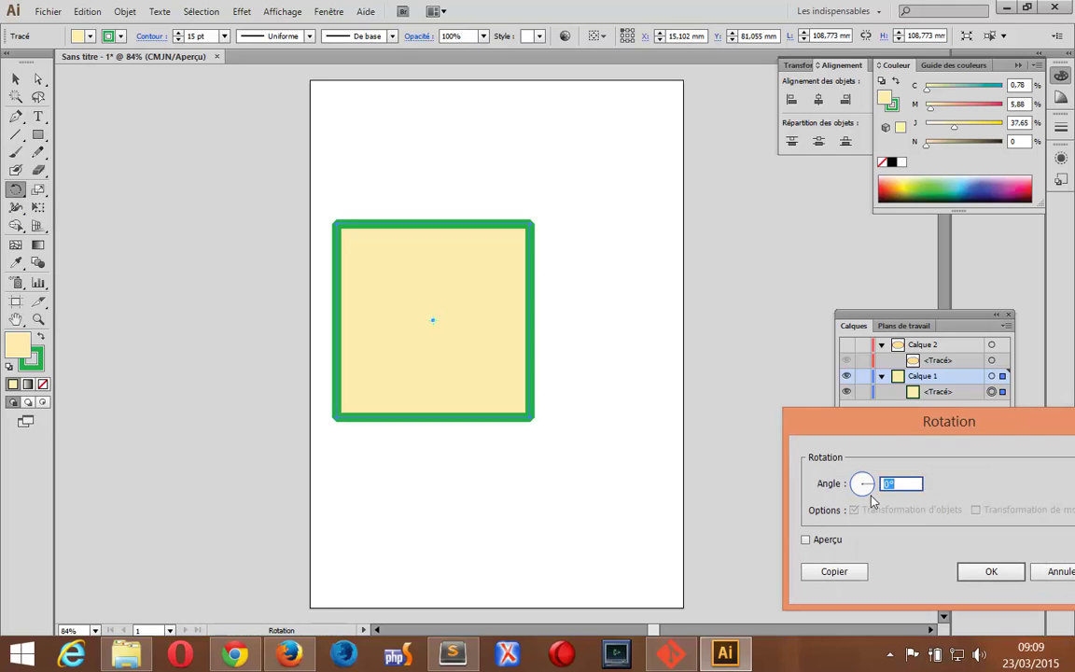
pyautogui.write('45')
pyautogui.click(982, 571)
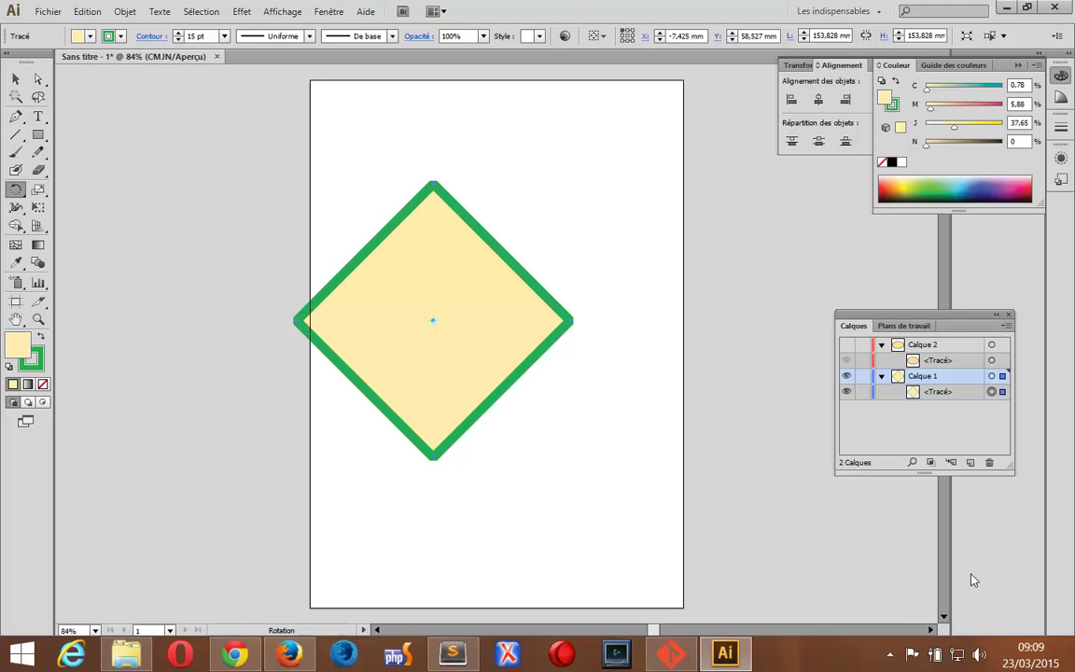
pyautogui.hotkey('ctrl', 'z')
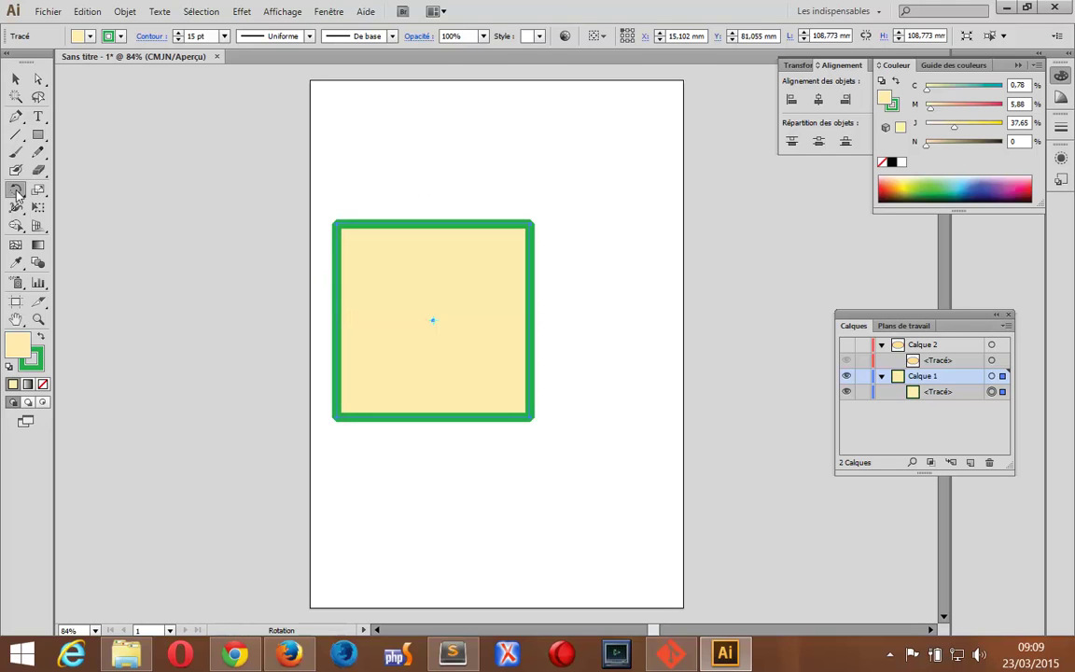
pyautogui.doubleClick(16, 191)
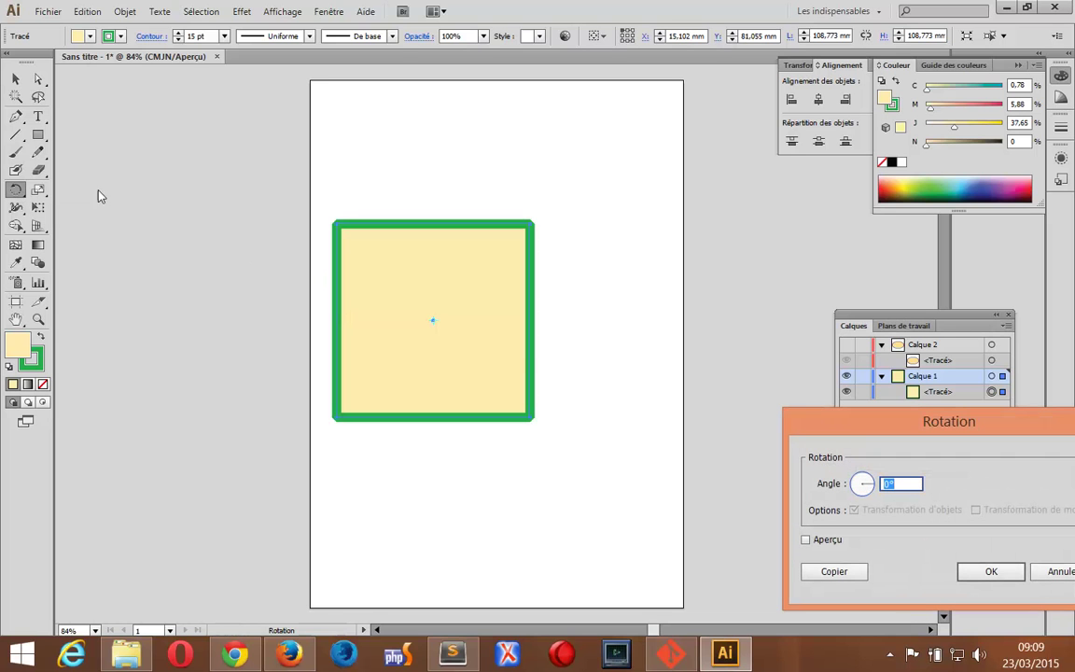
pyautogui.write('45')
pyautogui.click(855, 571)
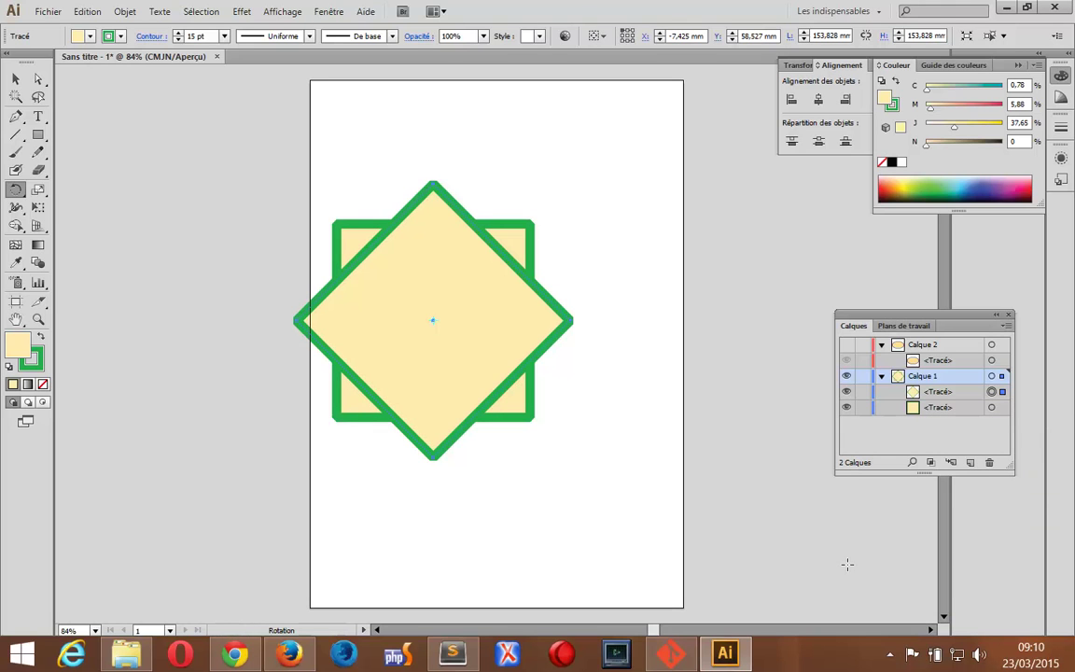
pyautogui.hotkey('ctrl', 'a')
# Step: Delete the star and draw a new beige, green-outlined square
pyautogui.press('Delete')
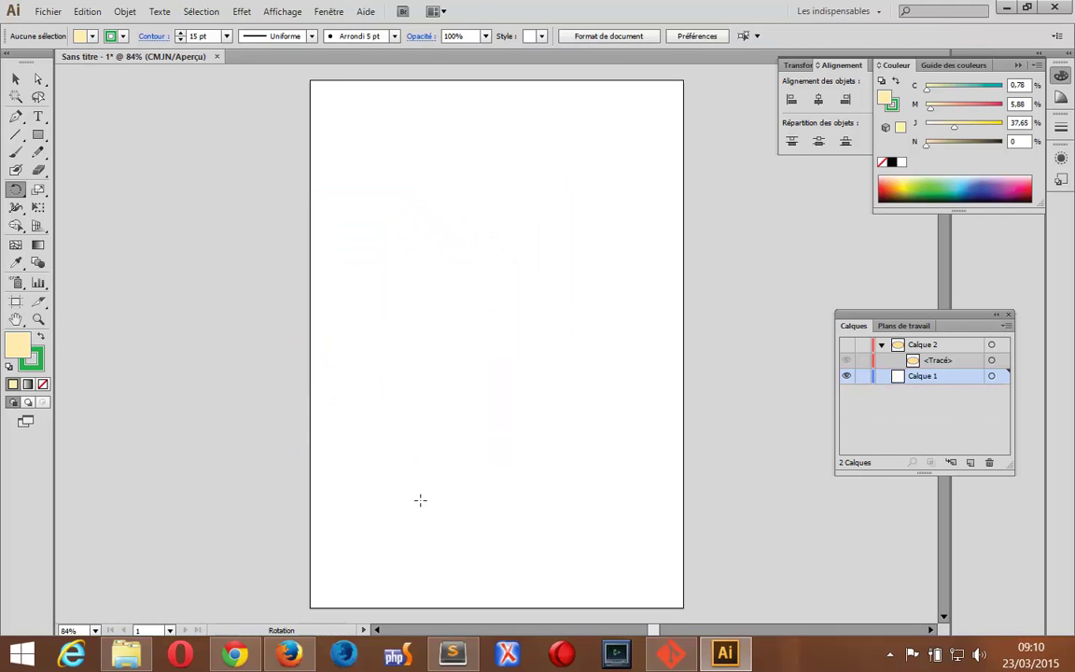
pyautogui.click(39, 134)
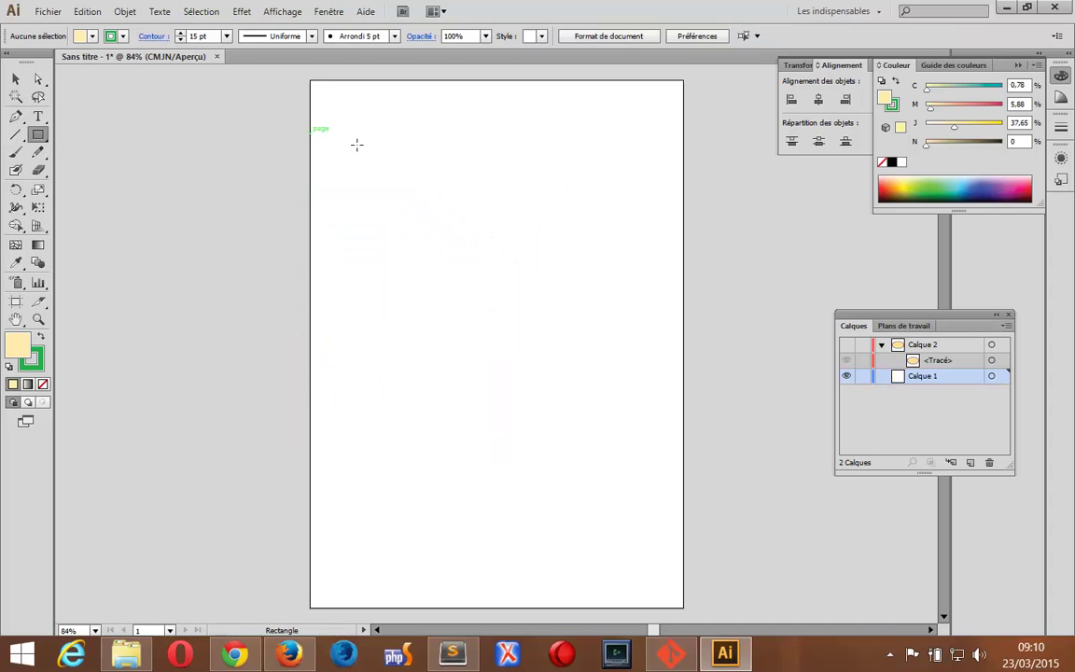
pyautogui.moveTo(406, 148); pyautogui.dragTo(562, 291)
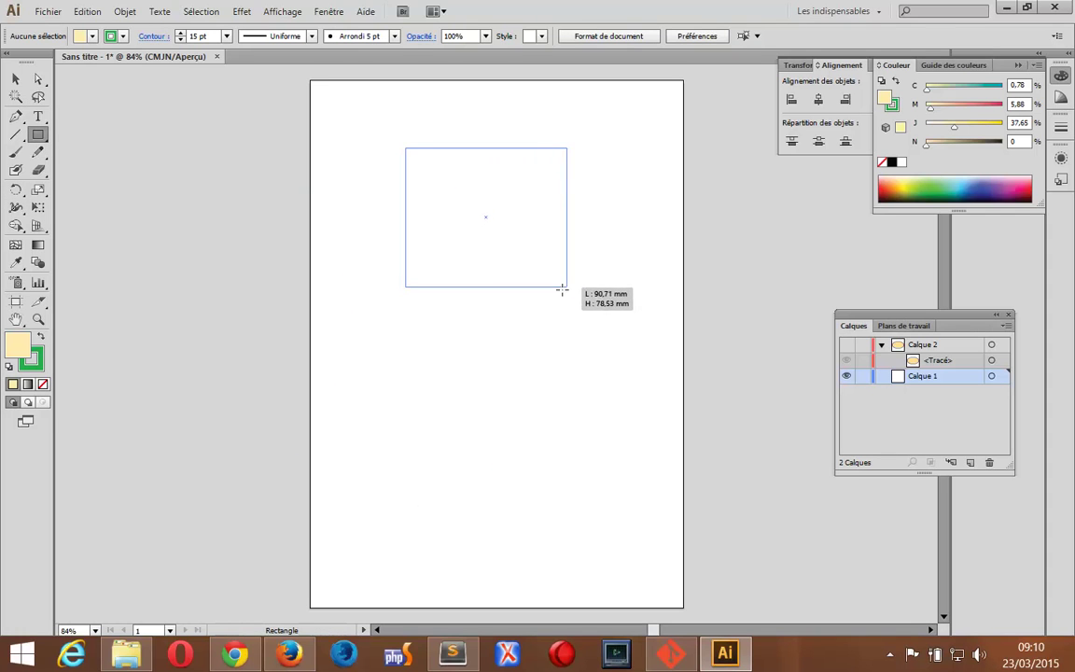
pyautogui.moveTo(561, 290); pyautogui.dragTo(560, 291)
pyautogui.click(461, 255)
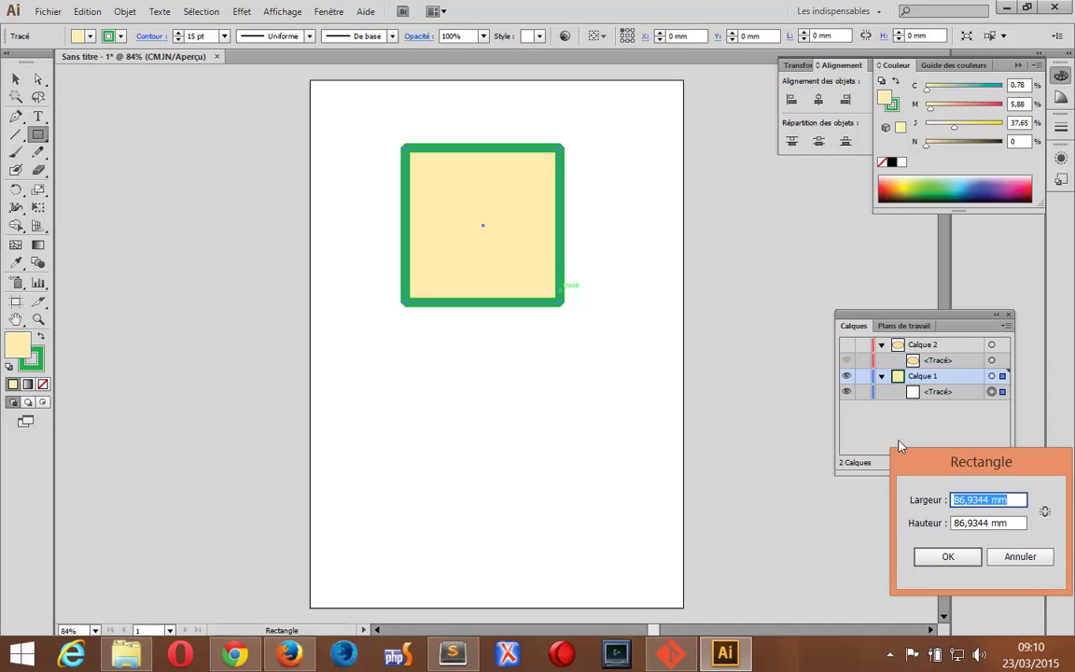
pyautogui.click(1026, 560)
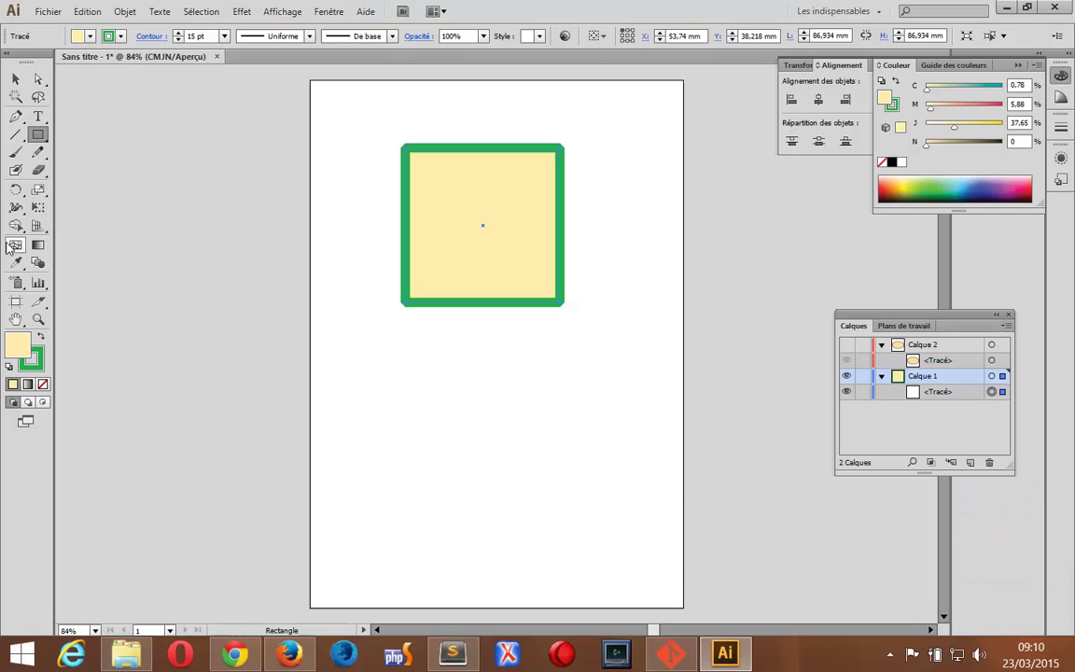
# Step: Scale the square uniformly to 50%, leaving it 43.467 mm wide
pyautogui.click(38, 190)
pyautogui.doubleClick(38, 192)
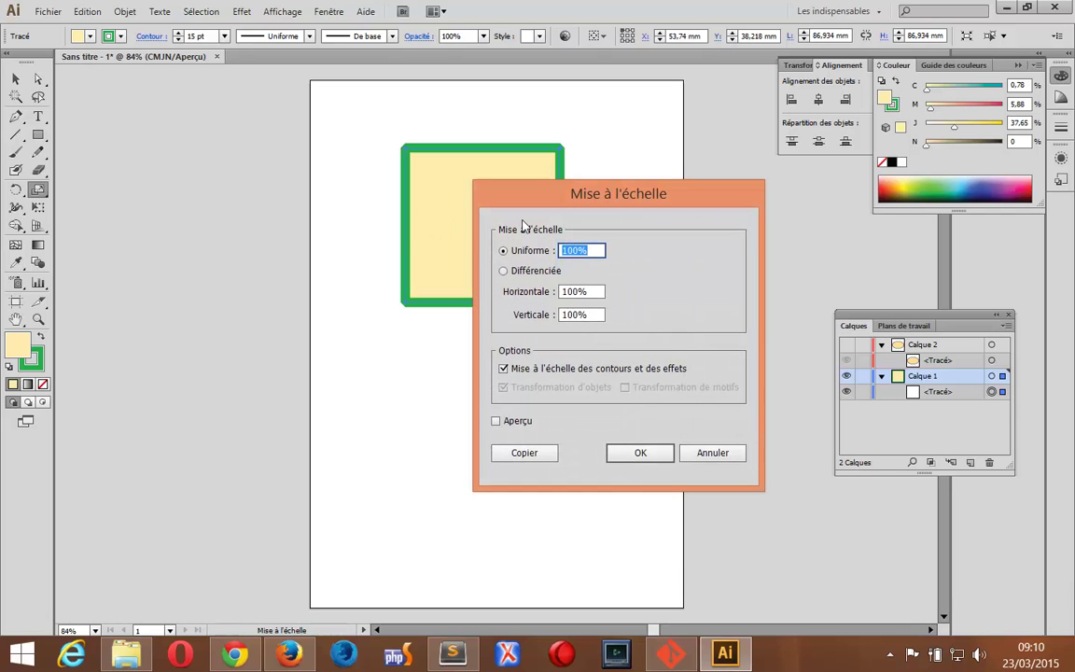
pyautogui.write('50')
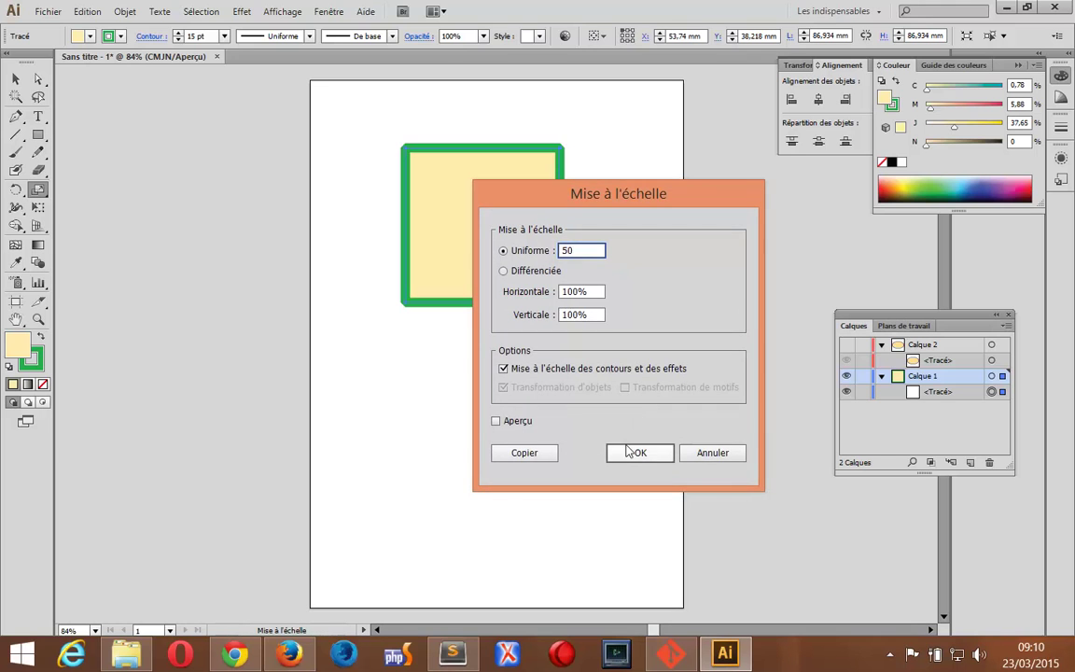
pyautogui.click(622, 450)
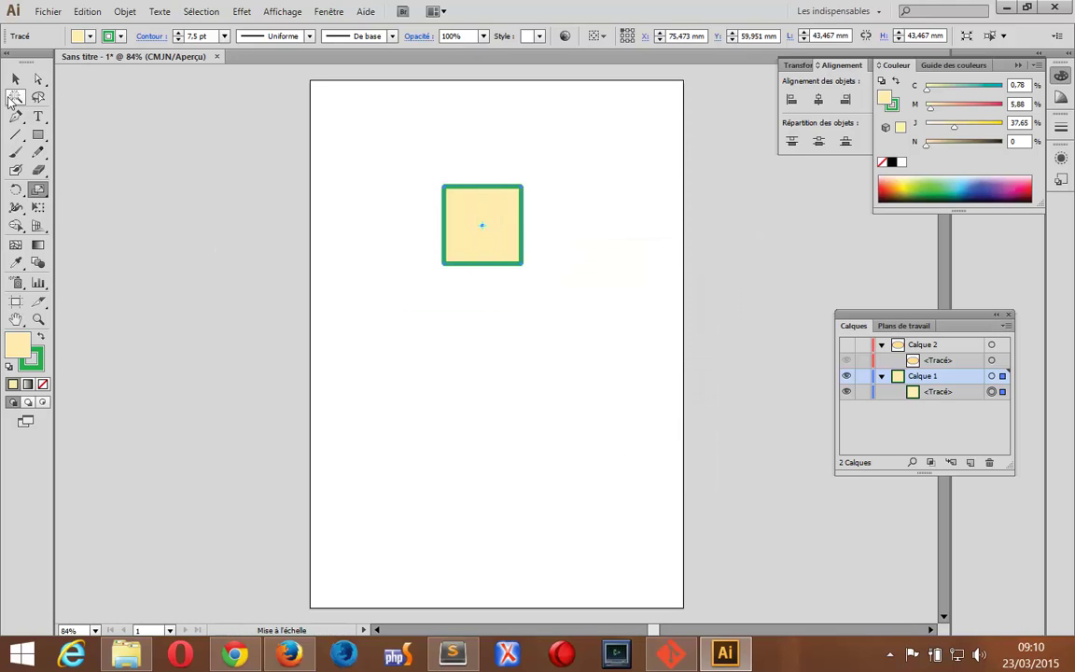
# Step: Alt-drag a copy of the square downward and select both squares
pyautogui.click(16, 77)
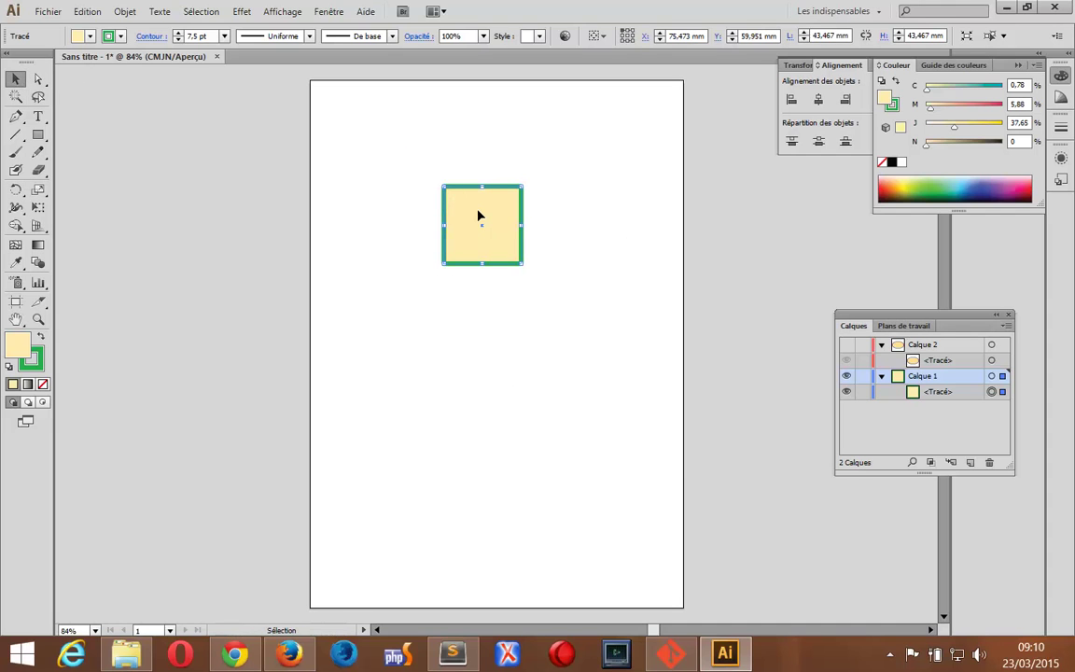
pyautogui.keyDown('alt'); pyautogui.moveTo(479, 216); pyautogui.dragTo(535, 384); pyautogui.keyUp('alt')
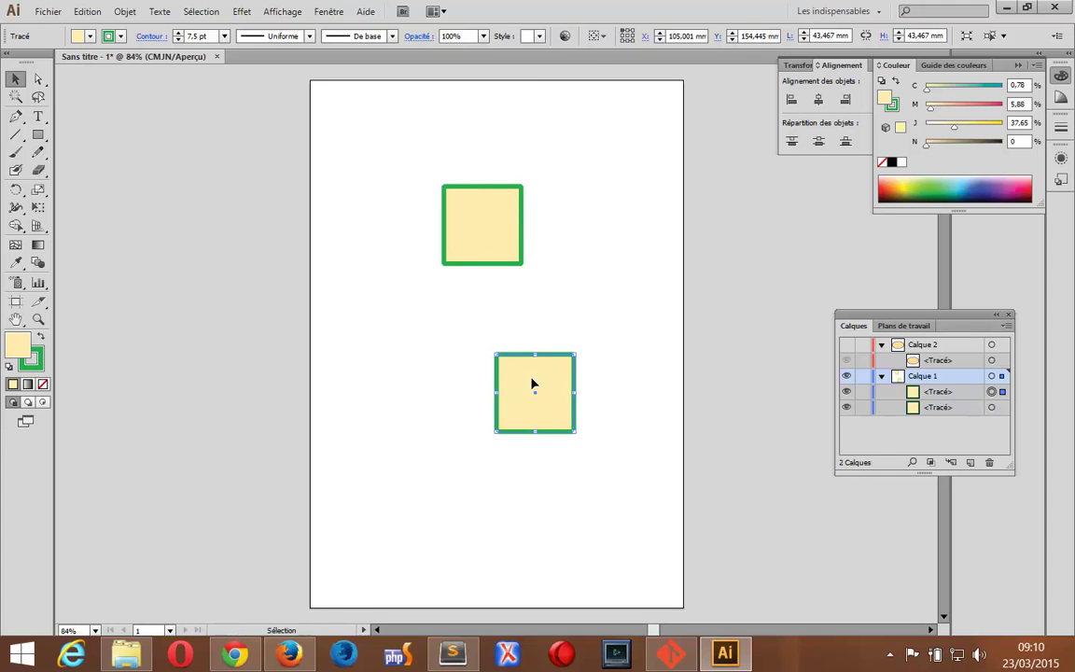
pyautogui.moveTo(418, 151); pyautogui.dragTo(643, 497)
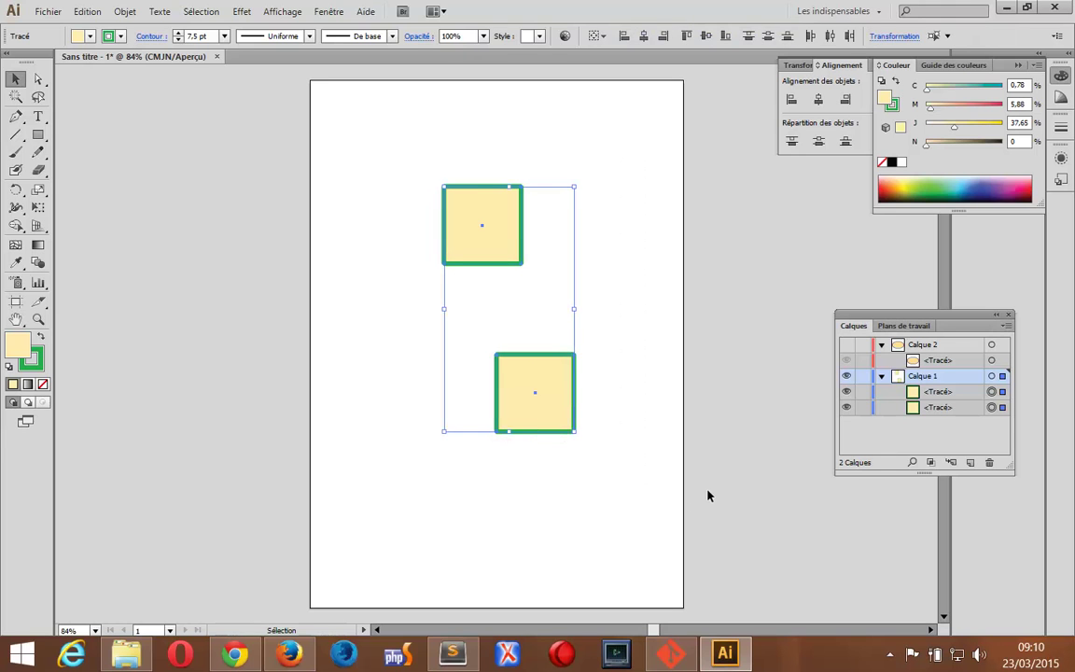
# Step: Centre-align the two squares horizontally on one vertical axis
pyautogui.click(838, 72)
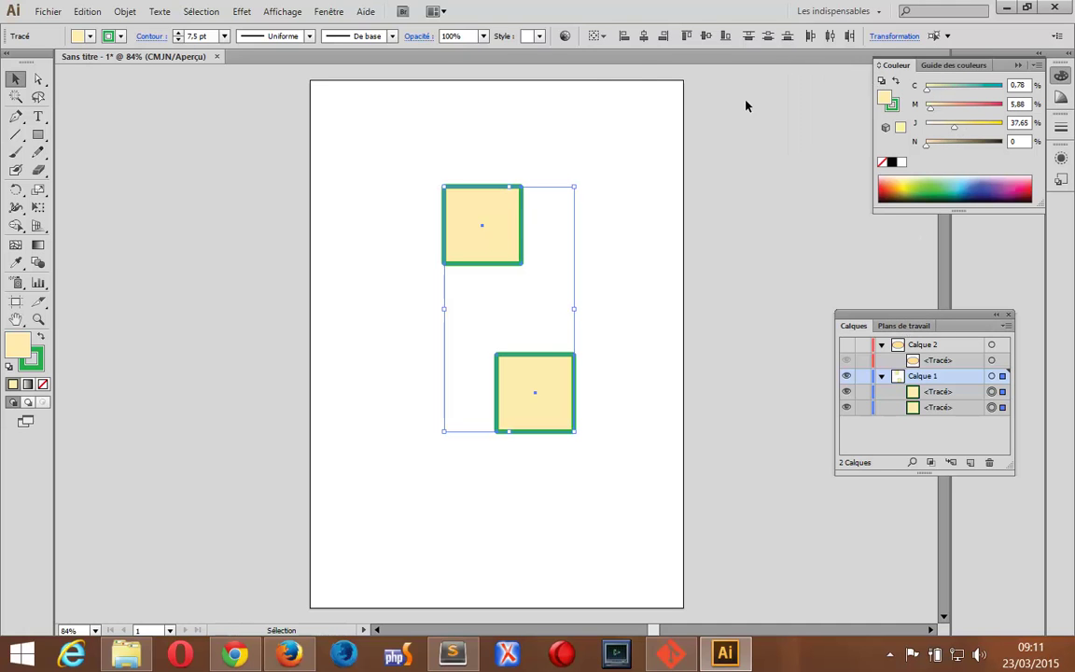
pyautogui.click(328, 13)
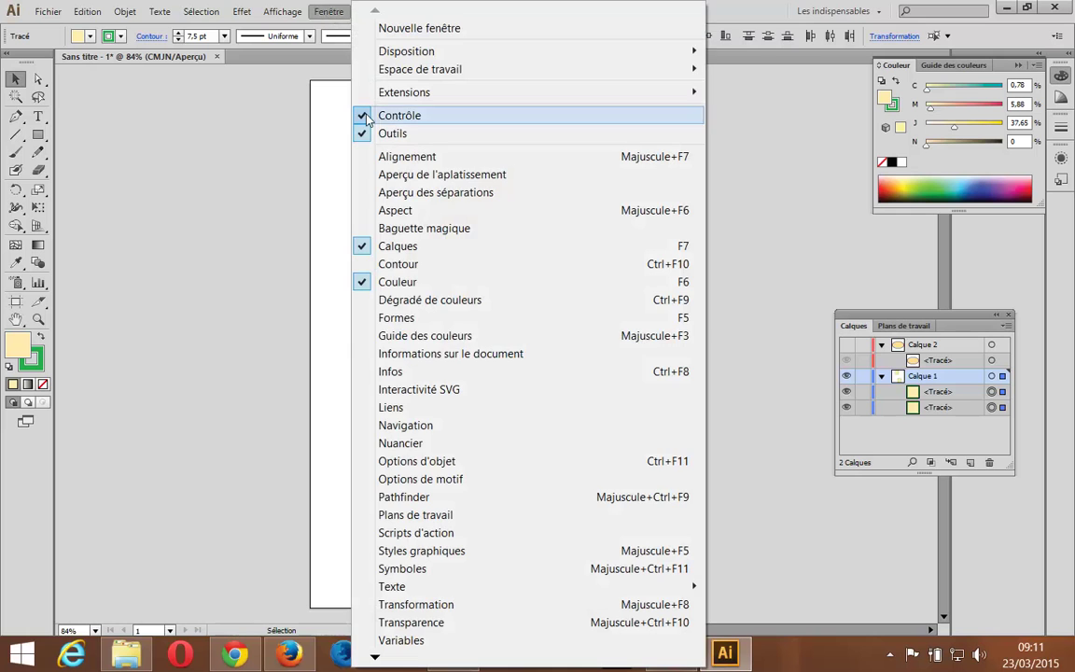
pyautogui.click(476, 497)
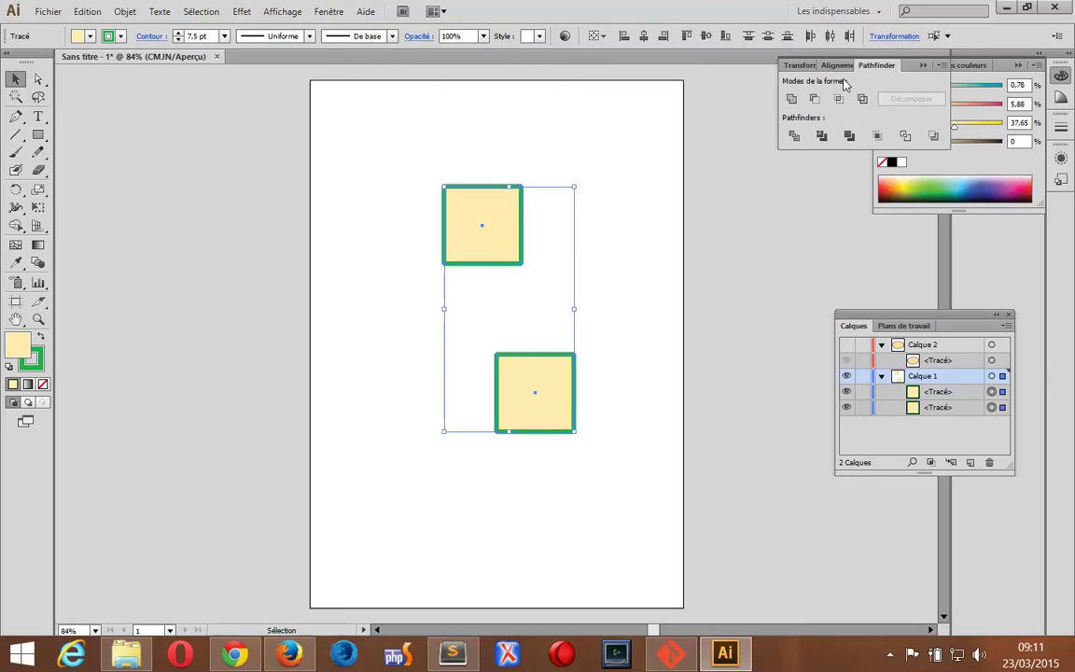
pyautogui.click(838, 64)
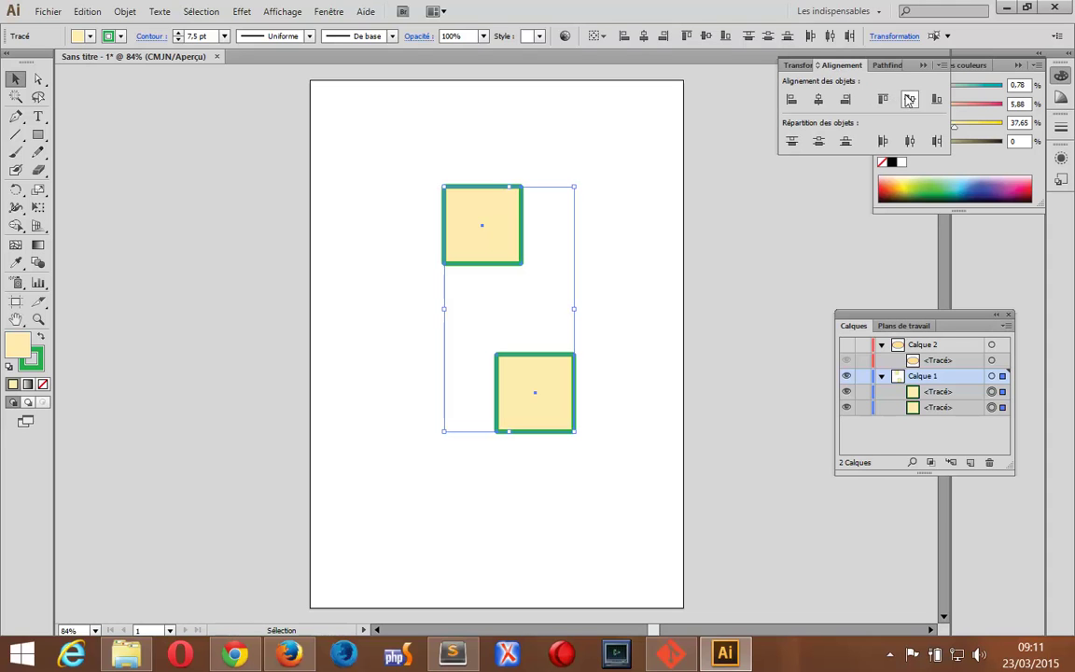
pyautogui.click(818, 99)
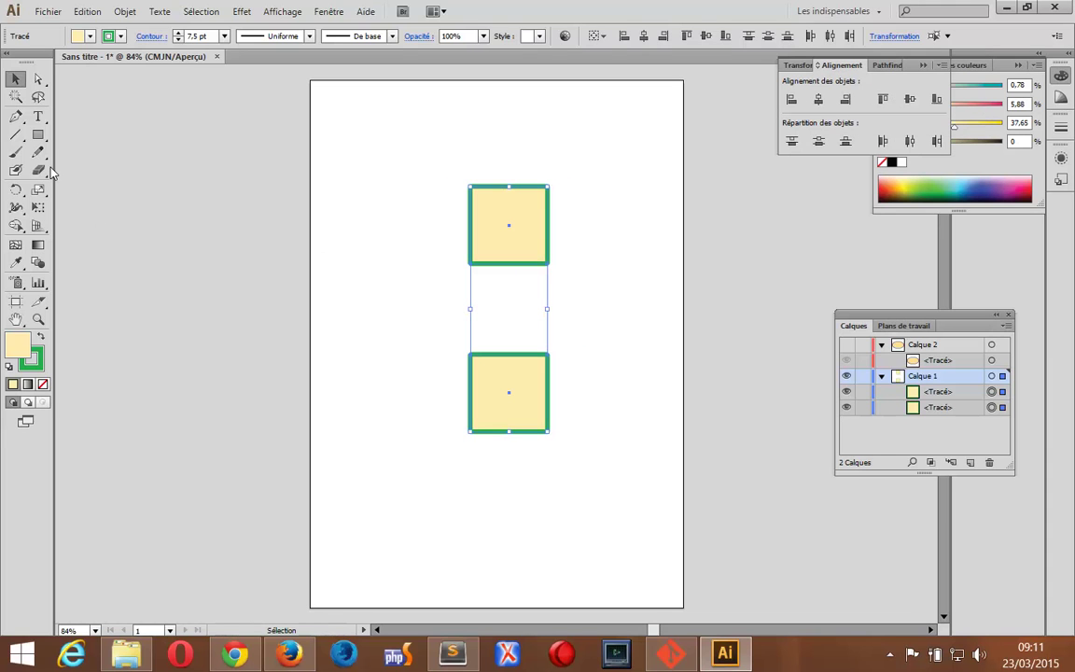
# Step: Add 90° rotated copies of the two squares, then delete all four squares
pyautogui.doubleClick(16, 190)
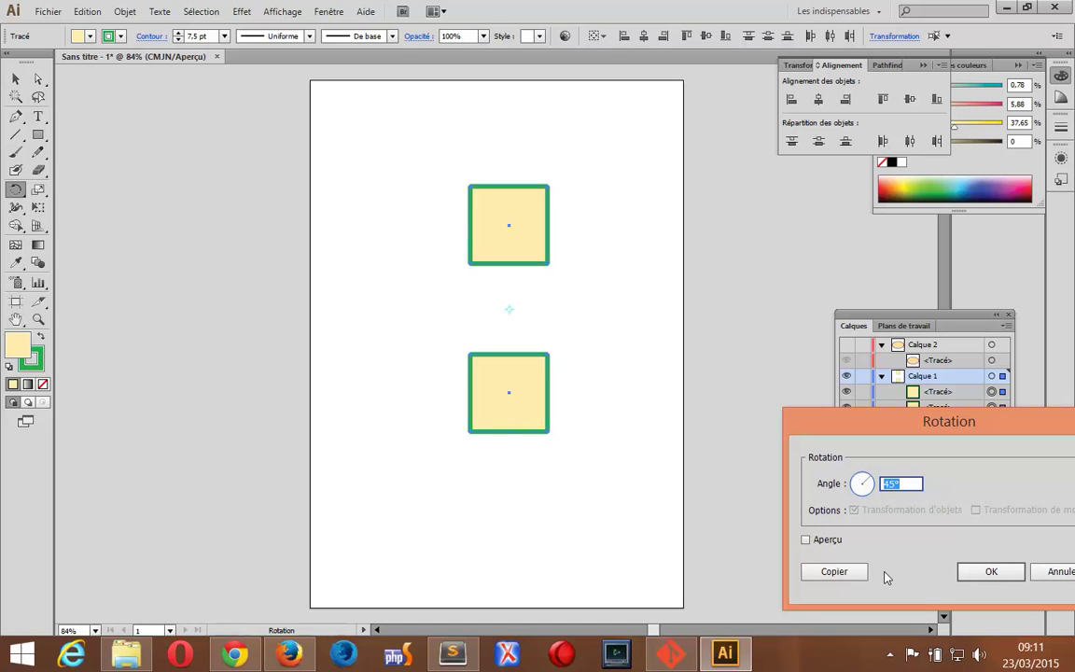
pyautogui.write('90')
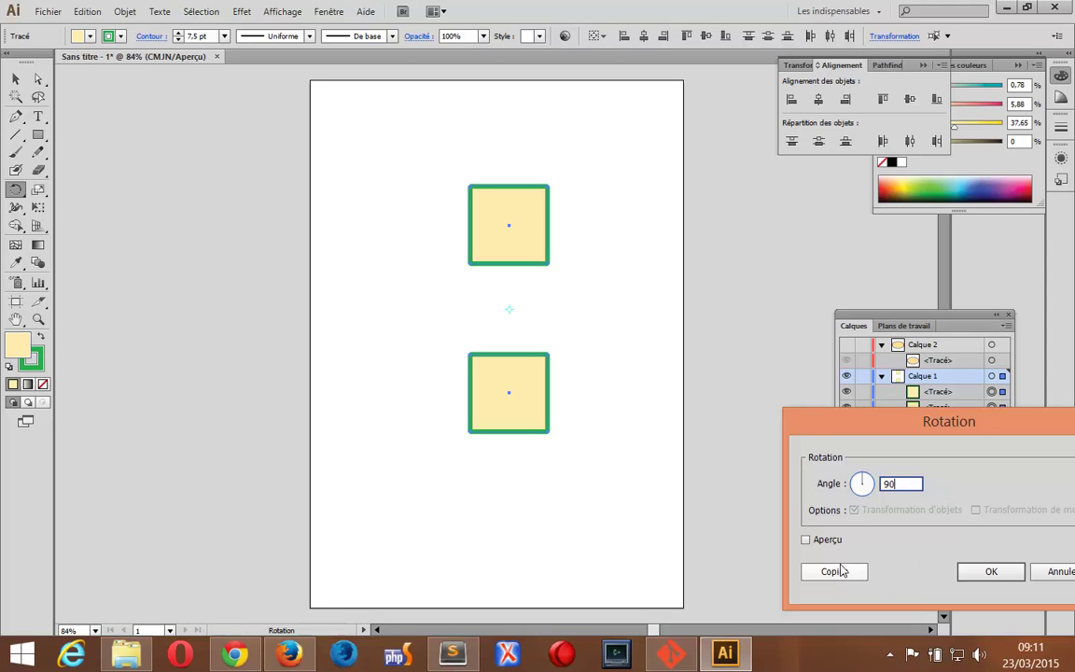
pyautogui.click(835, 572)
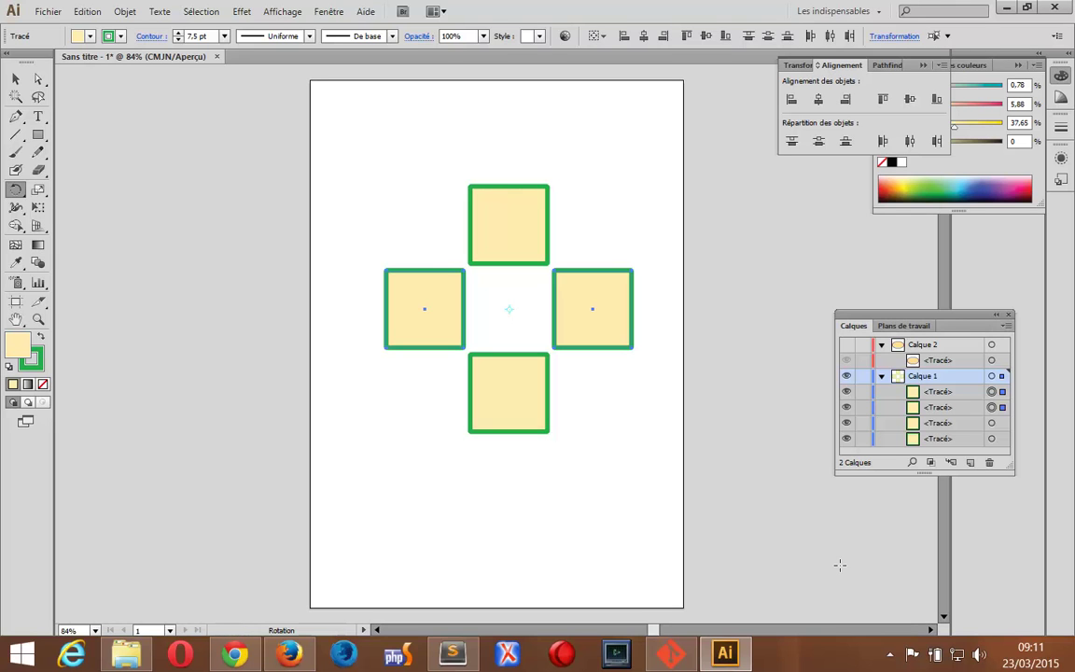
pyautogui.hotkey('ctrl', 'a')
pyautogui.press('Delete')
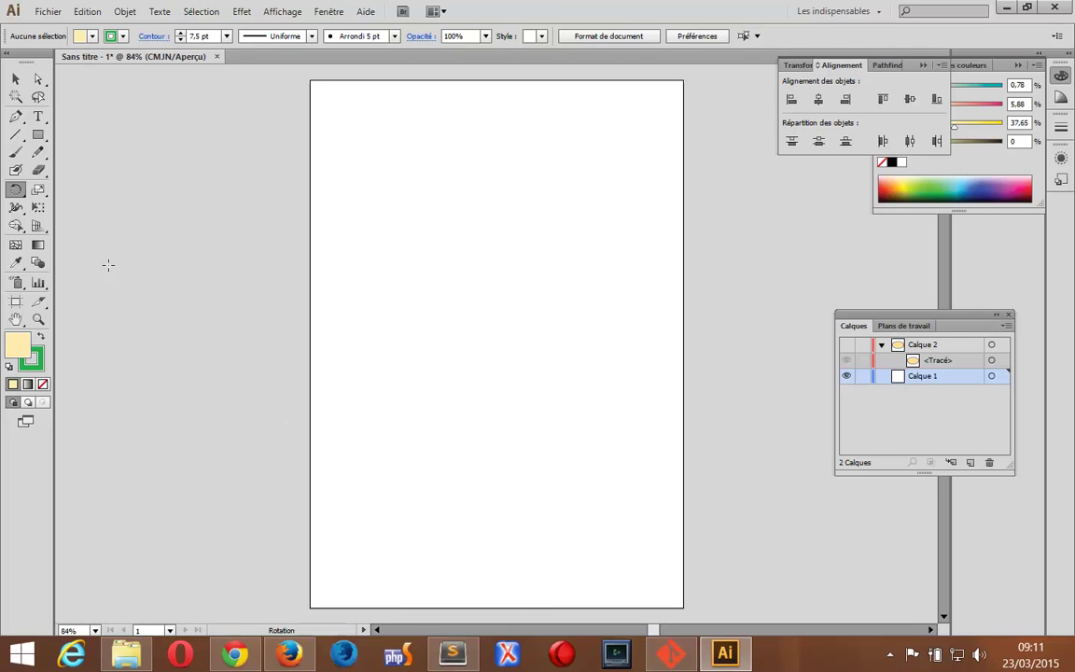
# Step: Draw and delete a stray rectangle, then pan the artboard back into view
pyautogui.click(39, 136)
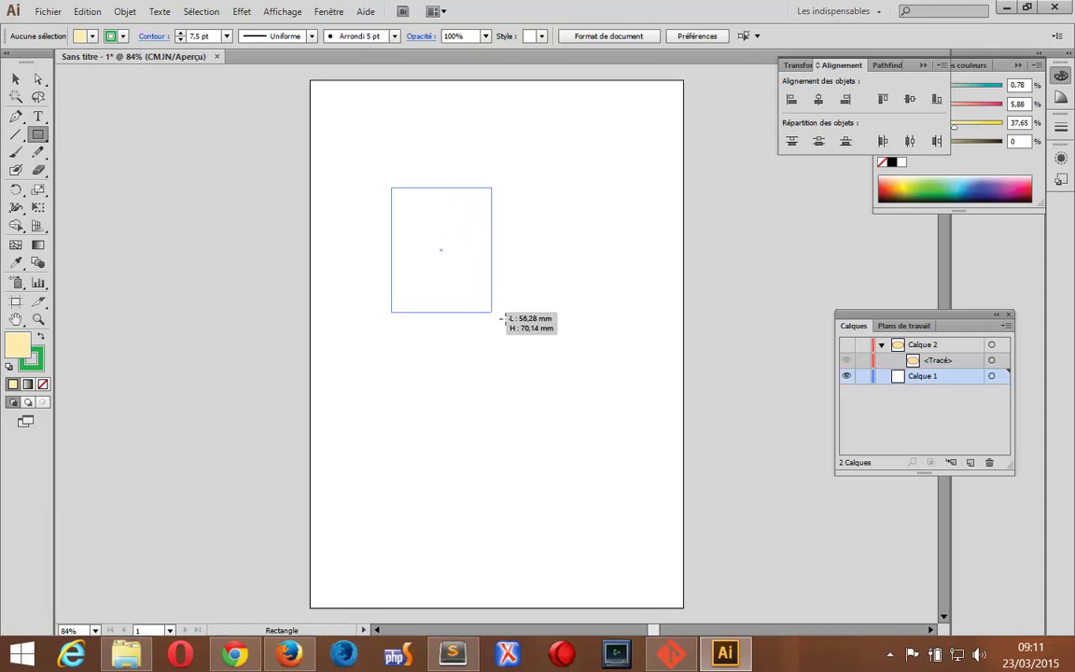
pyautogui.moveTo(391, 188); pyautogui.dragTo(561, 347)
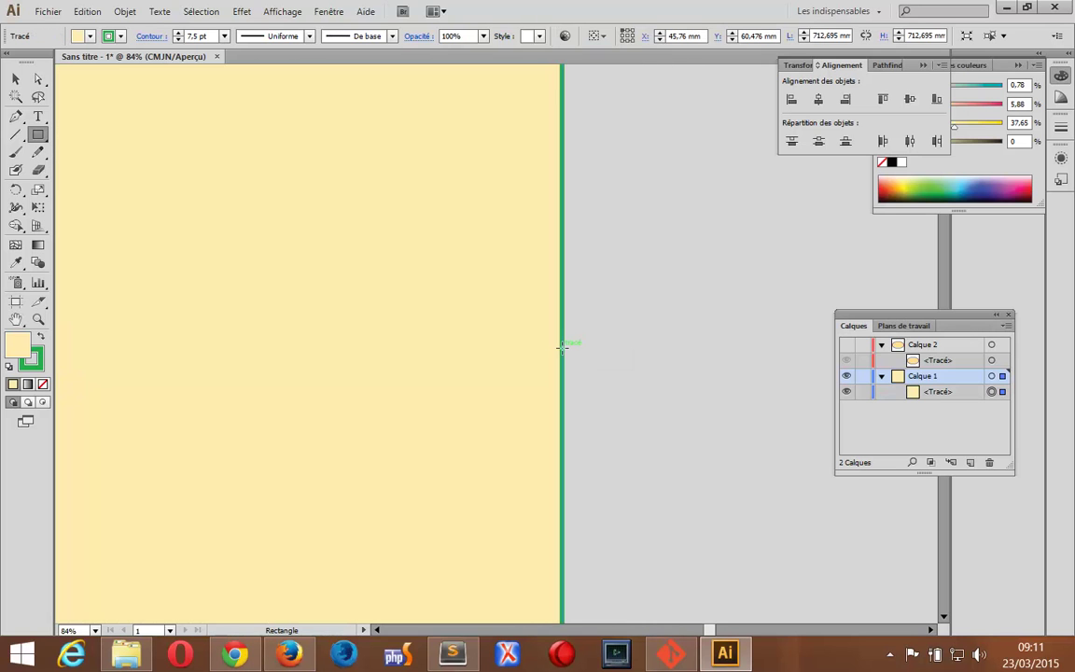
pyautogui.press('Delete')
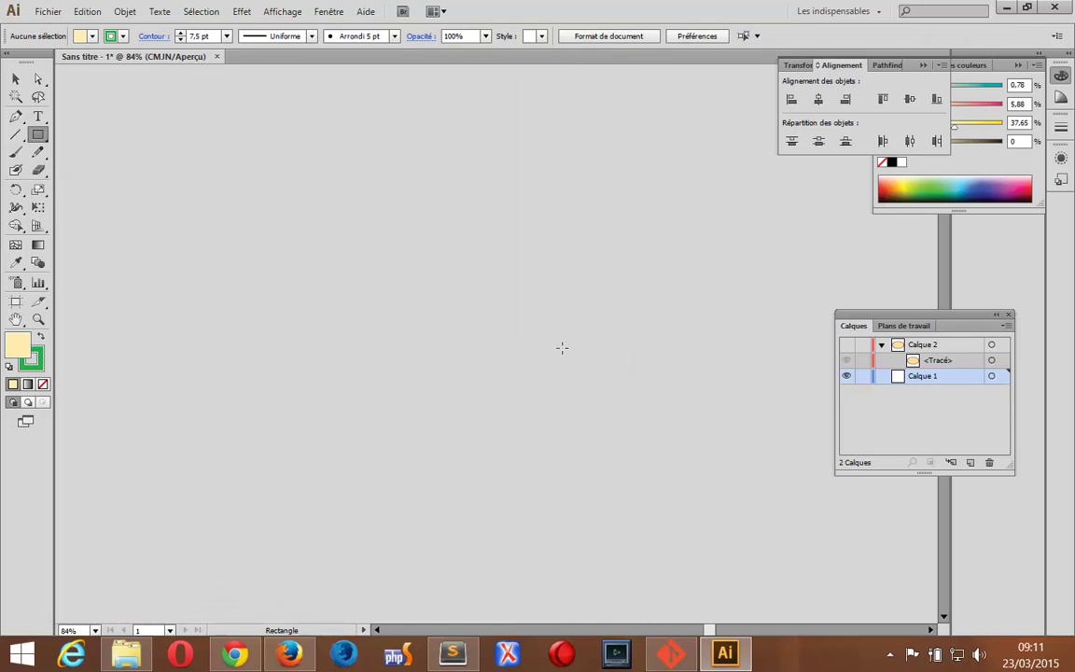
pyautogui.press('space')
pyautogui.moveTo(660, 355)
pyautogui.mouseDown()
pyautogui.moveTo(1022, 516)
pyautogui.moveTo(1074, 644)
pyautogui.mouseUp()
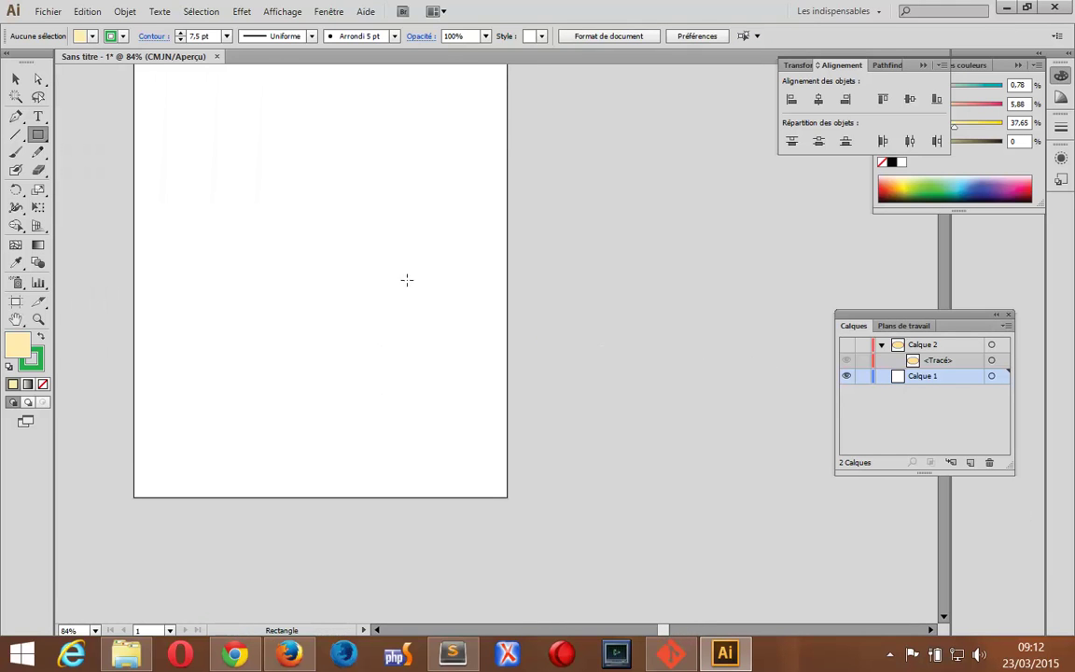
pyautogui.moveTo(406, 278); pyautogui.dragTo(544, 397)
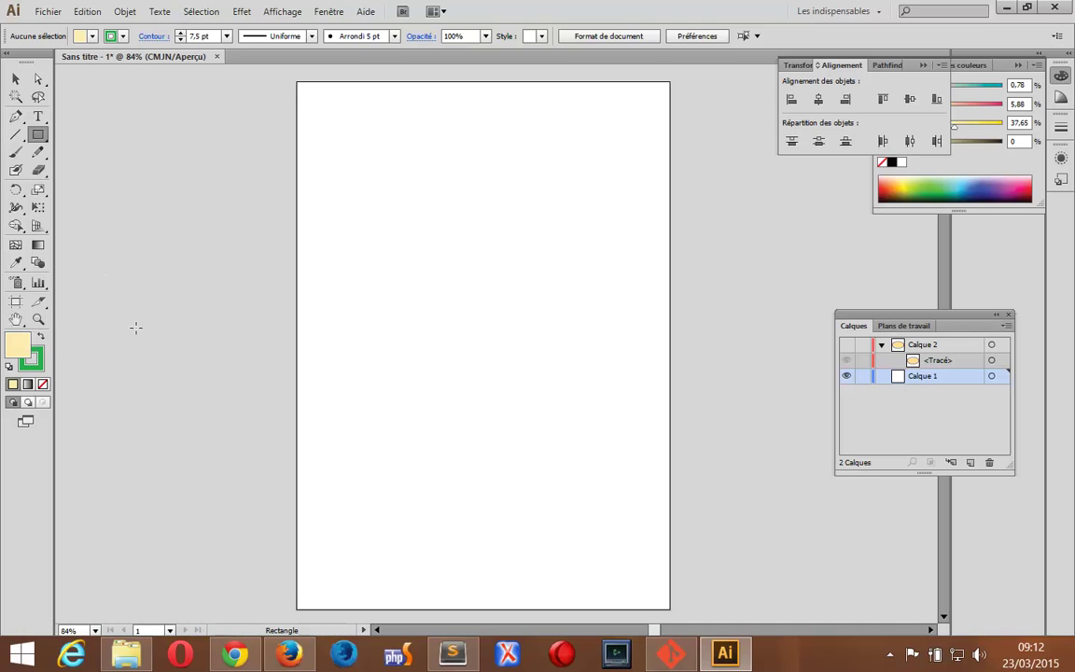
# Step: Create a square with width and height both 100 mm
pyautogui.click(423, 291)
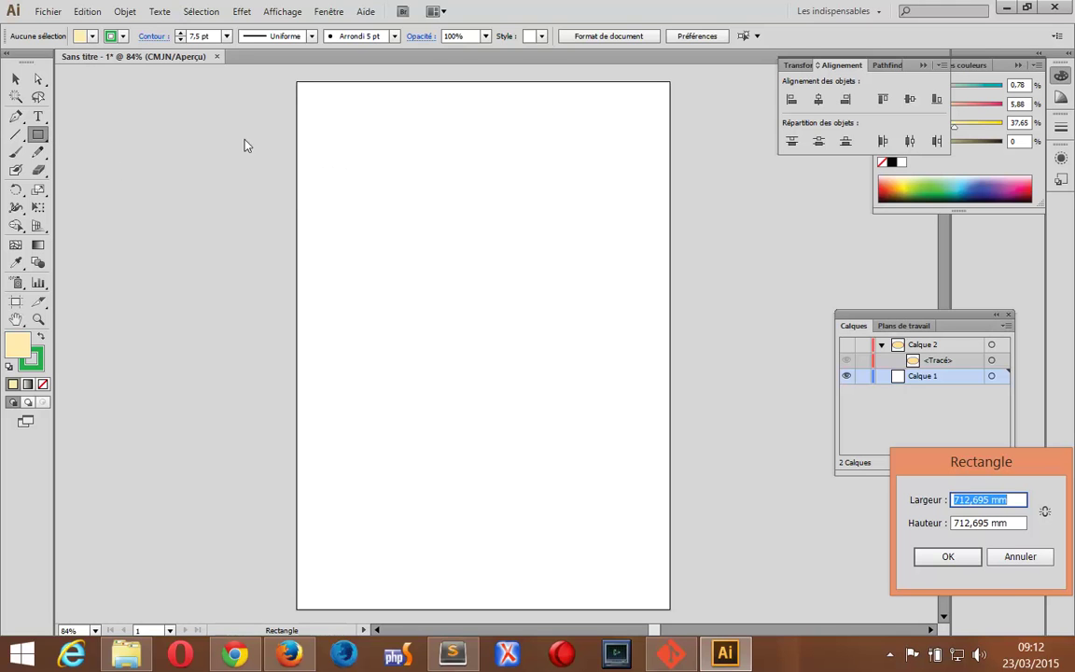
pyautogui.click(1020, 556)
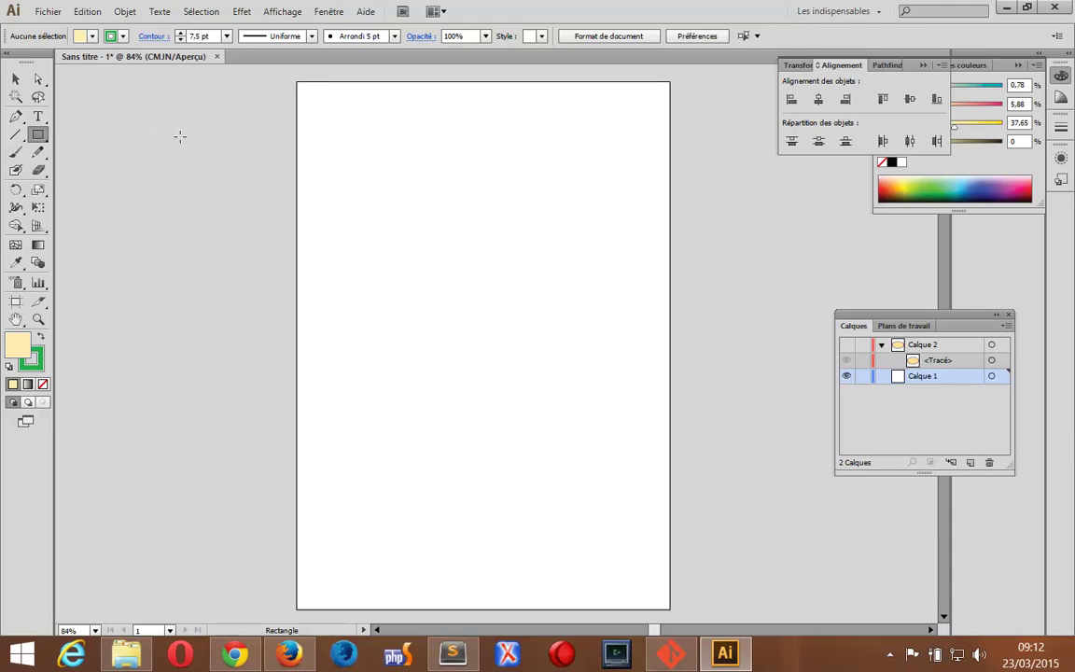
pyautogui.click(430, 206)
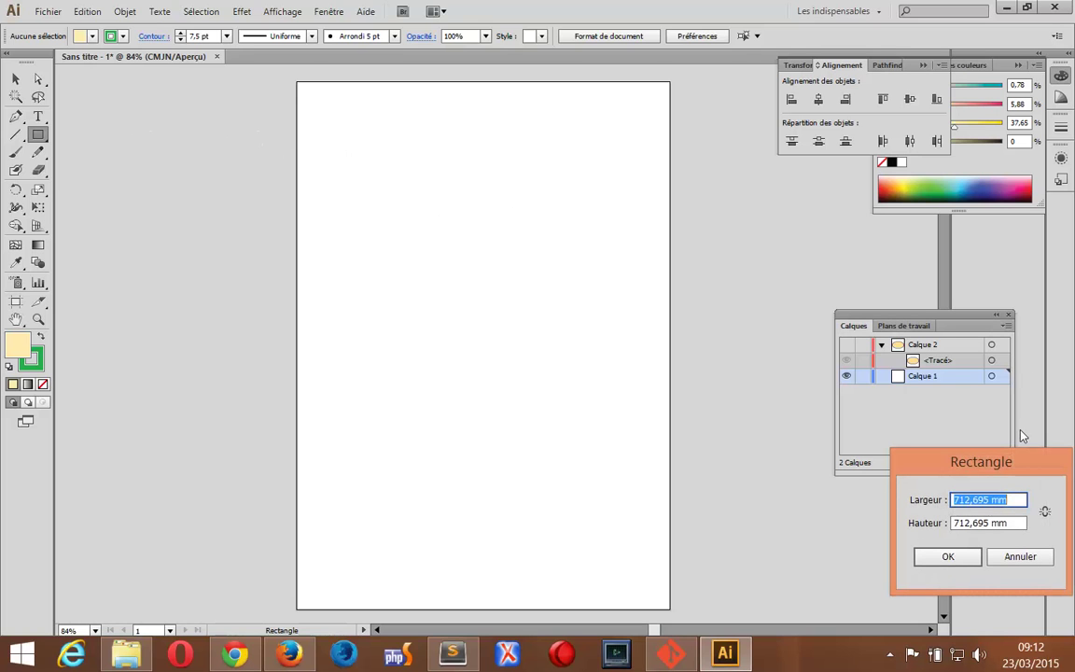
pyautogui.moveTo(997, 462); pyautogui.dragTo(738, 271)
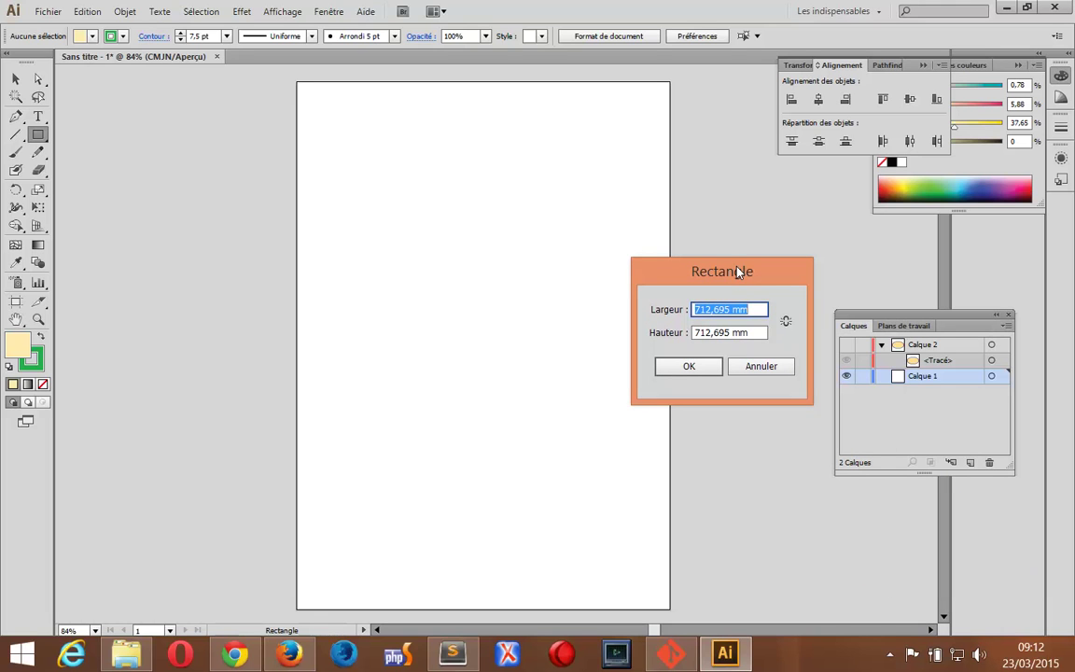
pyautogui.write('100')
pyautogui.press('Tab')
pyautogui.write('100')
pyautogui.press('Return')
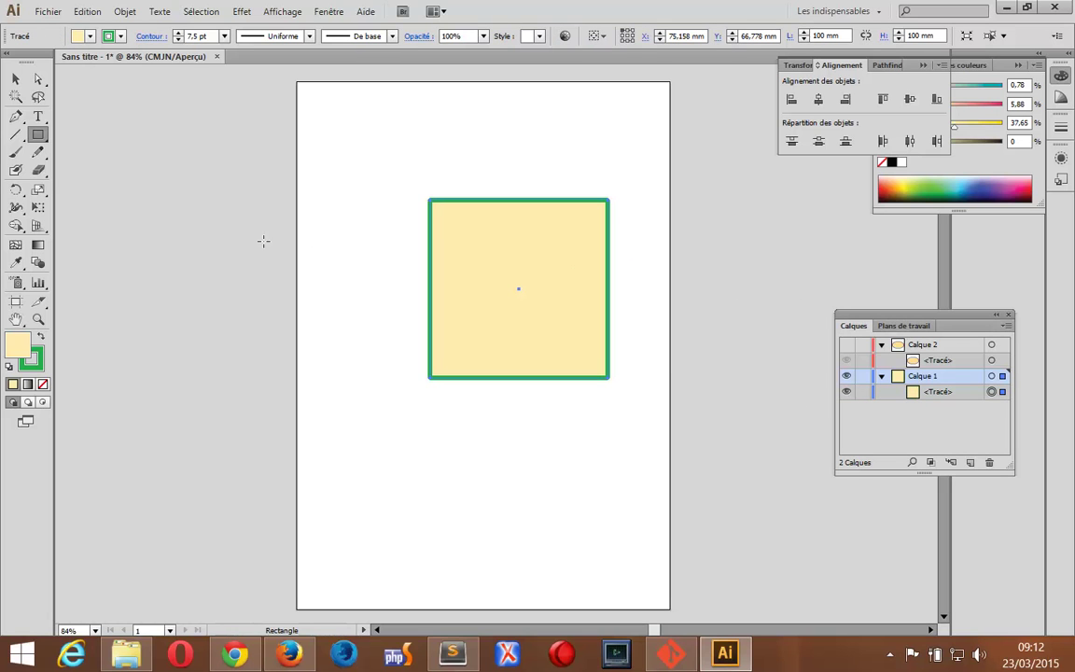
# Step: Add a 45° rotated copy of the 100 mm square, forming an eight-point star
pyautogui.doubleClick(15, 189)
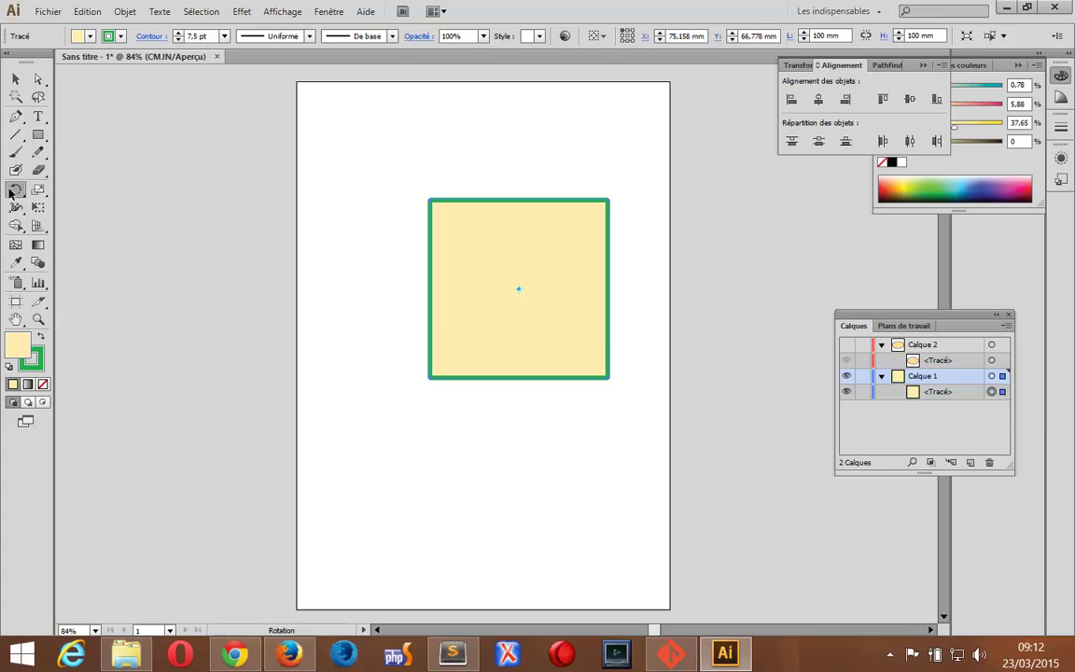
pyautogui.write('45')
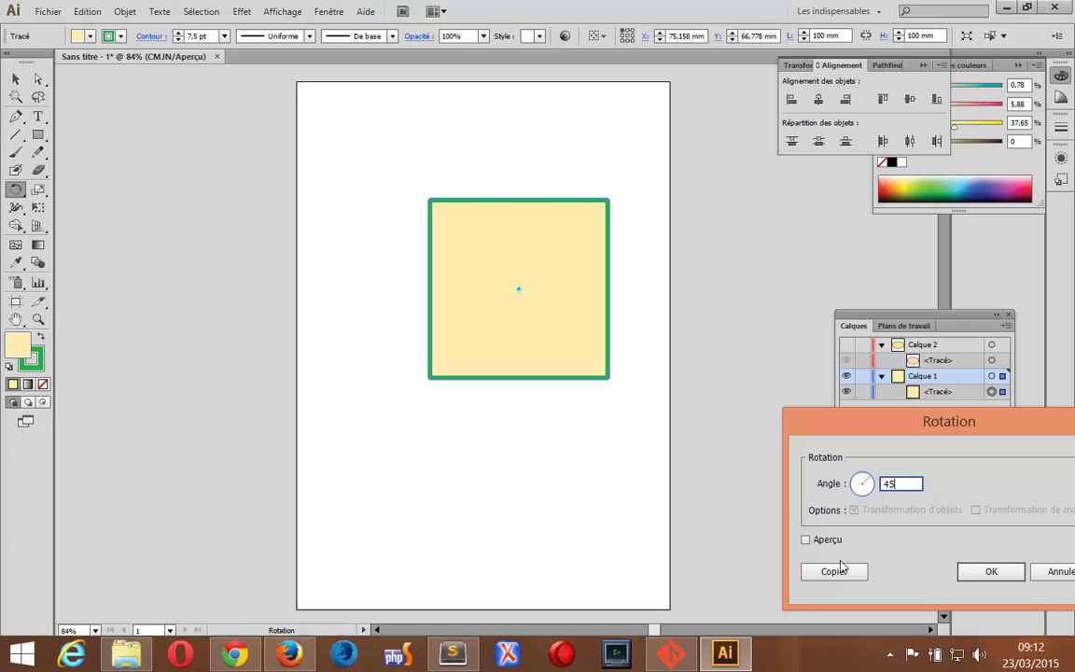
pyautogui.click(812, 570)
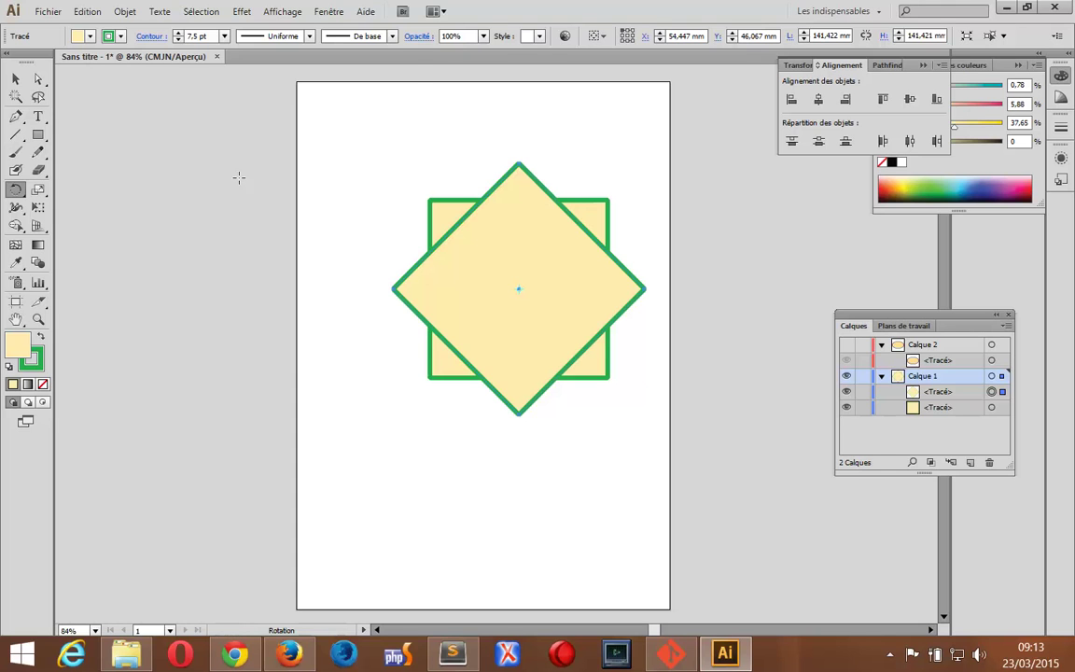
pyautogui.click(15, 78)
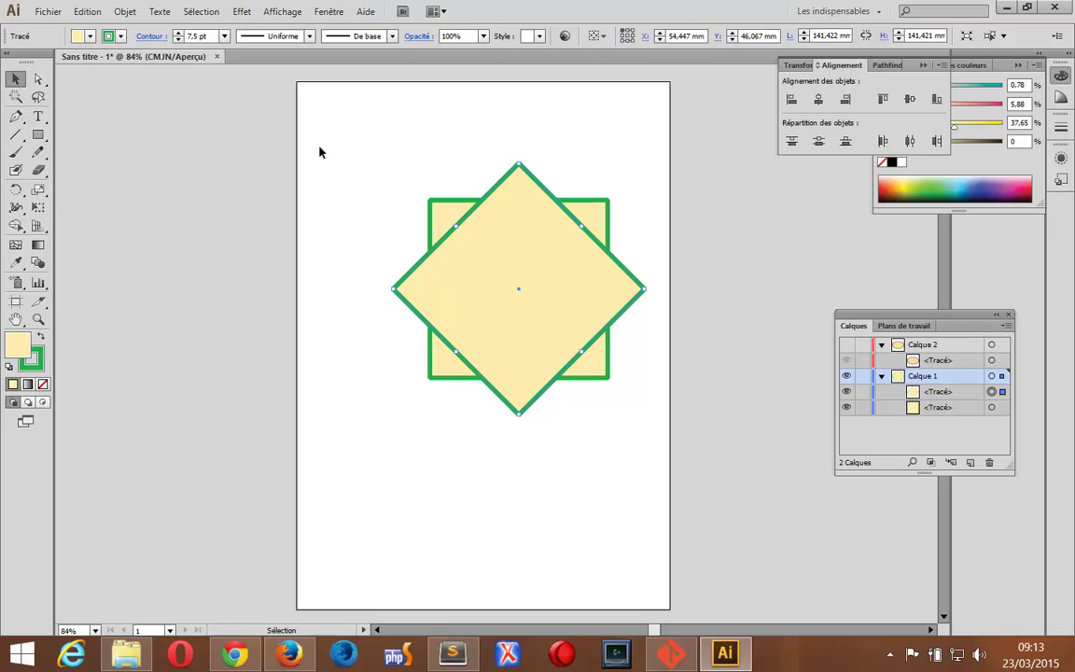
# Step: Select both overlapping squares and bring up the Pathfinder panel in the right dock
pyautogui.moveTo(356, 157)
pyautogui.mouseDown()
pyautogui.moveTo(571, 312)
pyautogui.moveTo(580, 373)
pyautogui.mouseUp()
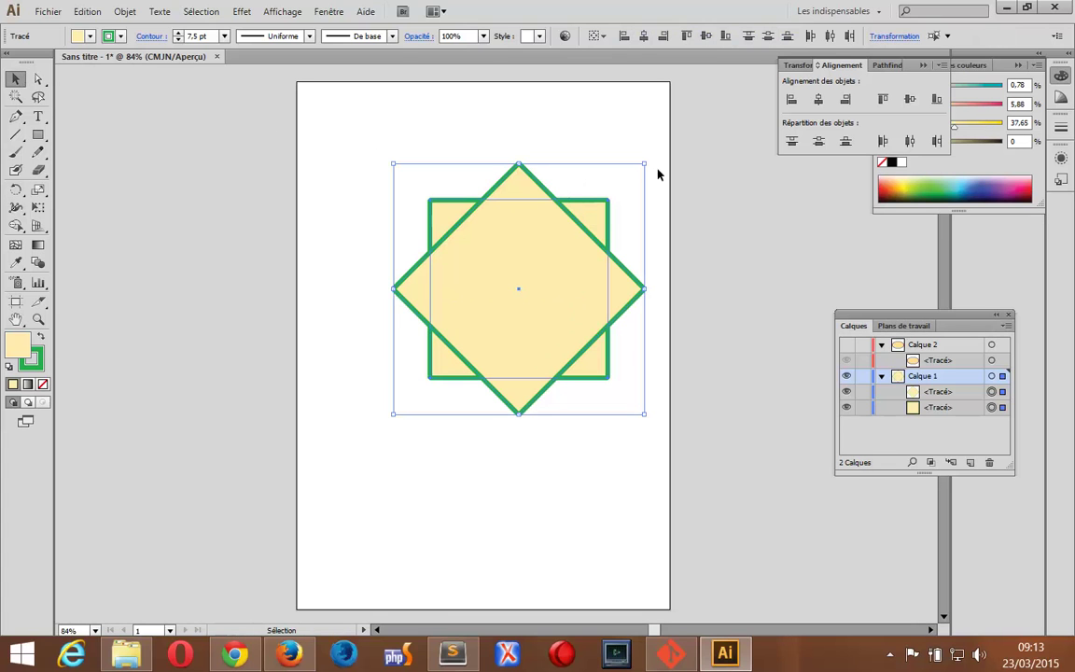
pyautogui.click(835, 73)
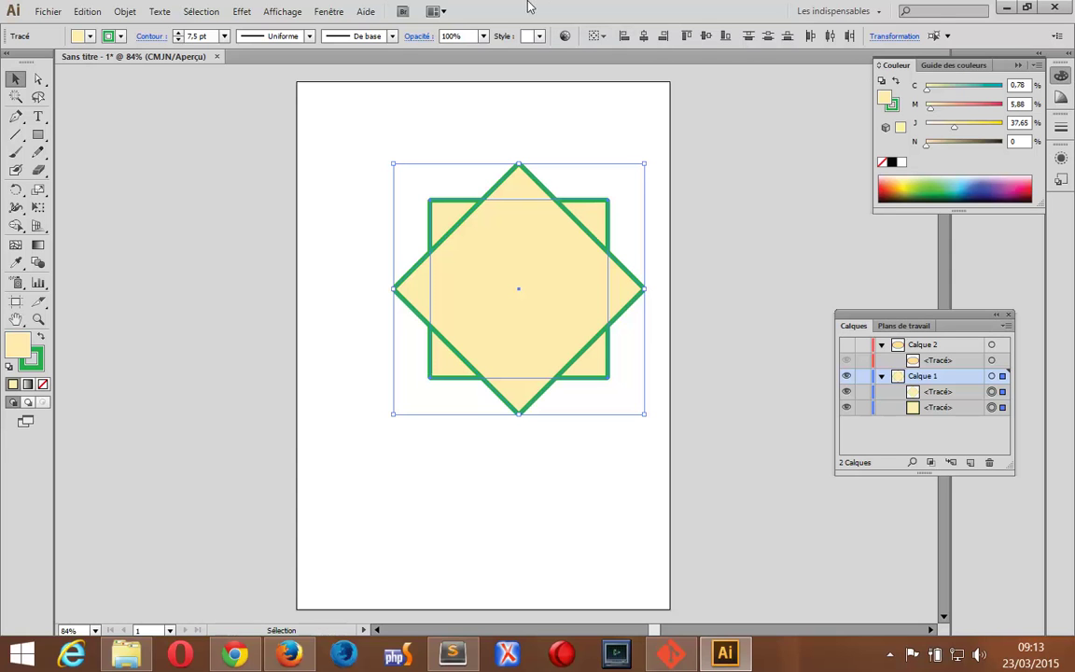
pyautogui.click(329, 12)
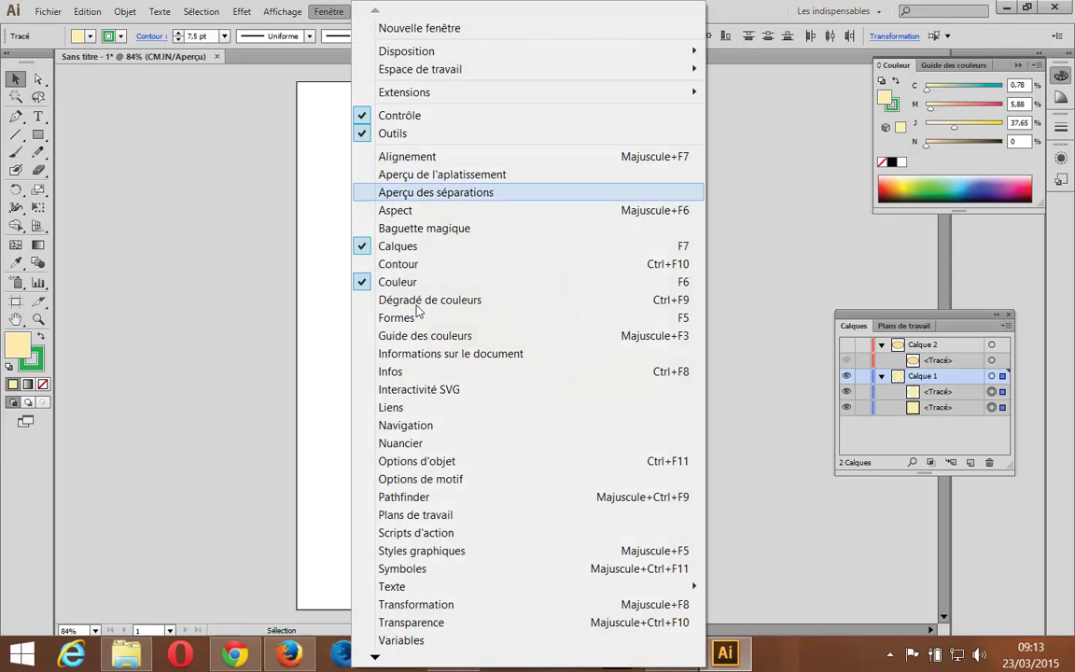
pyautogui.click(444, 496)
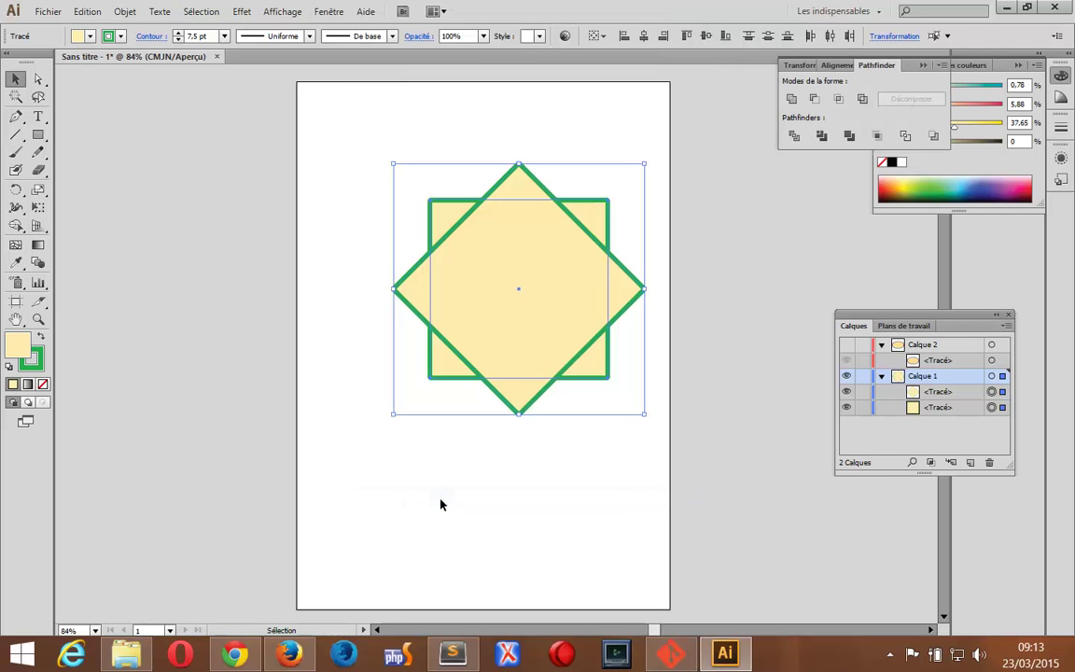
pyautogui.click(877, 66)
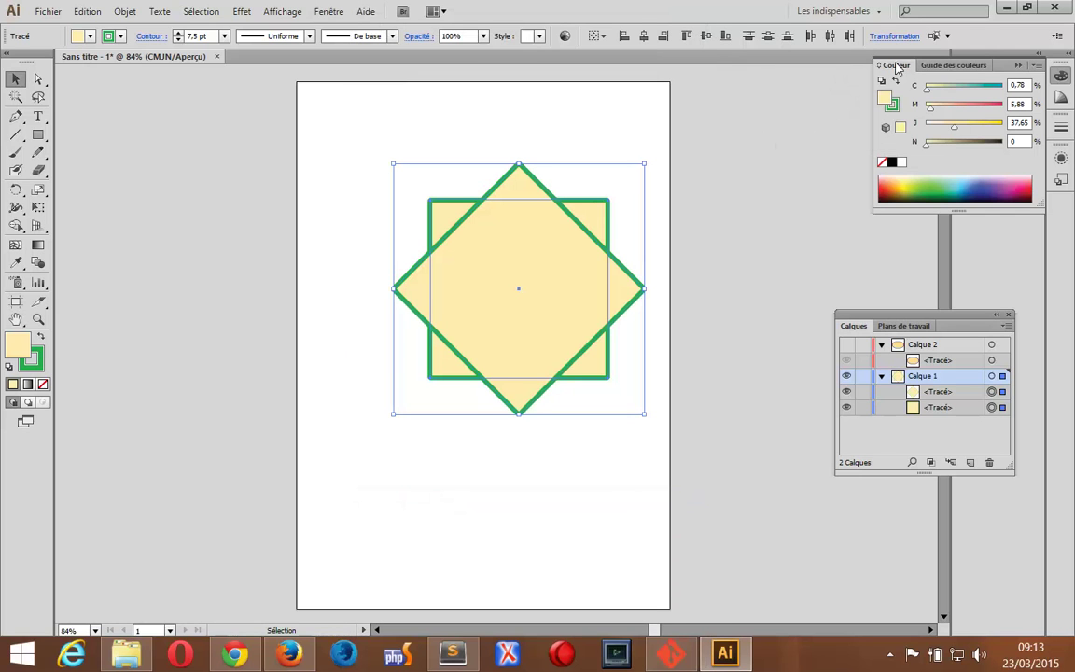
pyautogui.click(1019, 65)
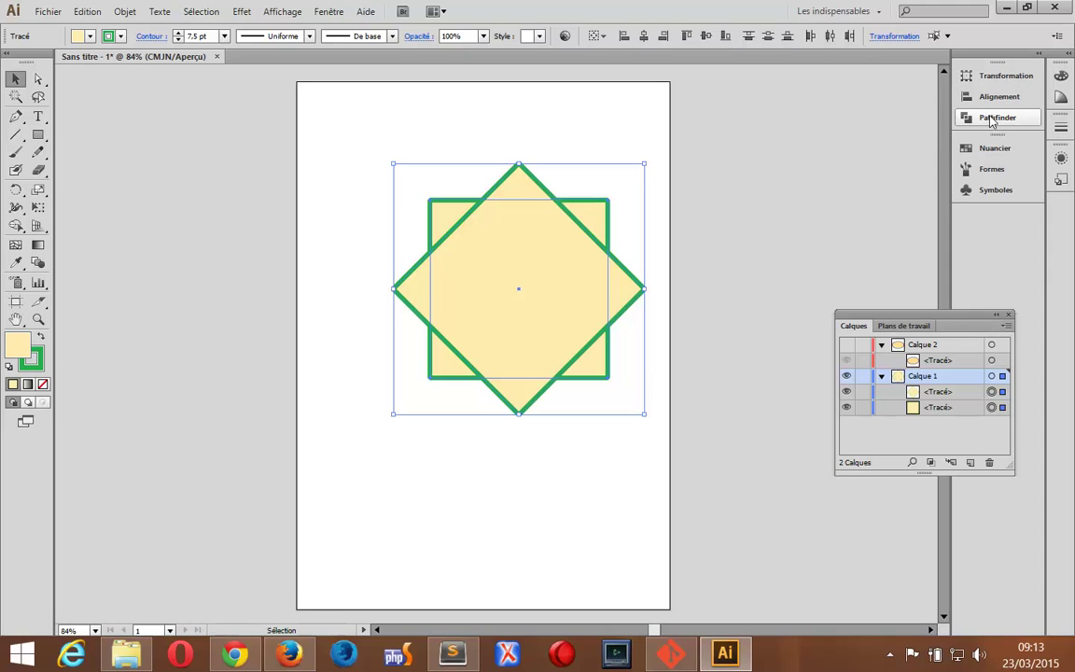
pyautogui.click(987, 74)
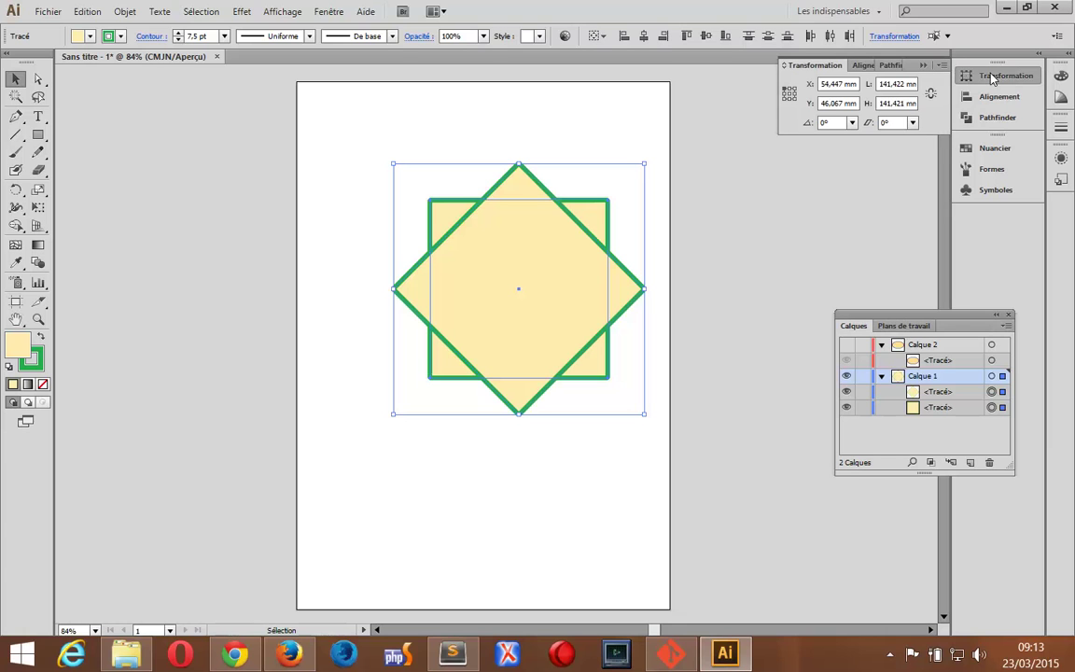
pyautogui.click(970, 96)
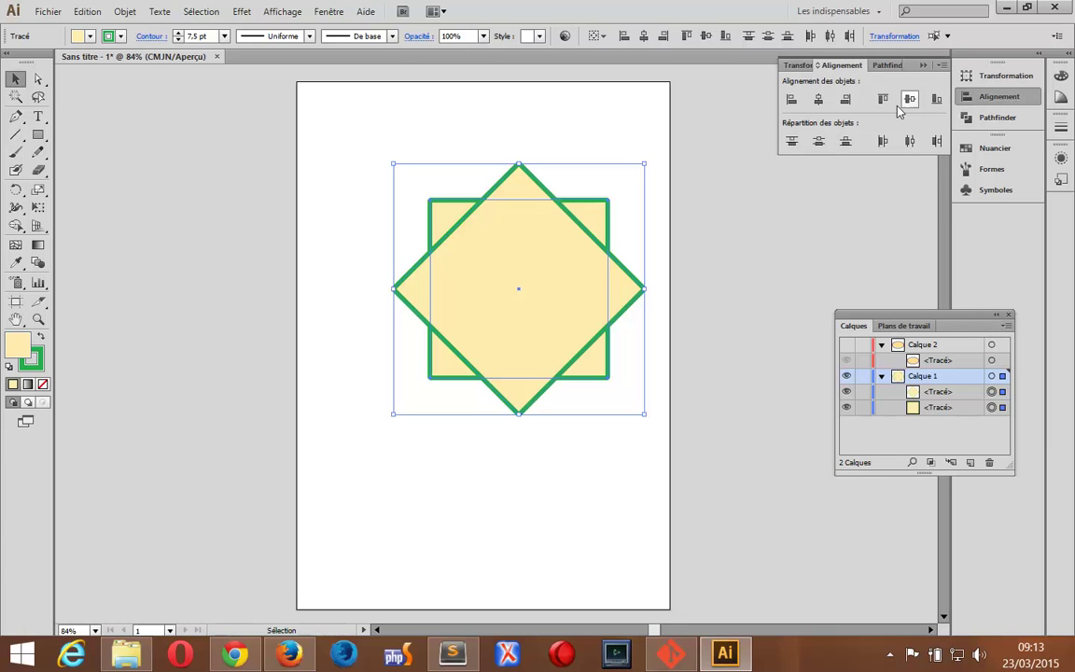
pyautogui.click(998, 119)
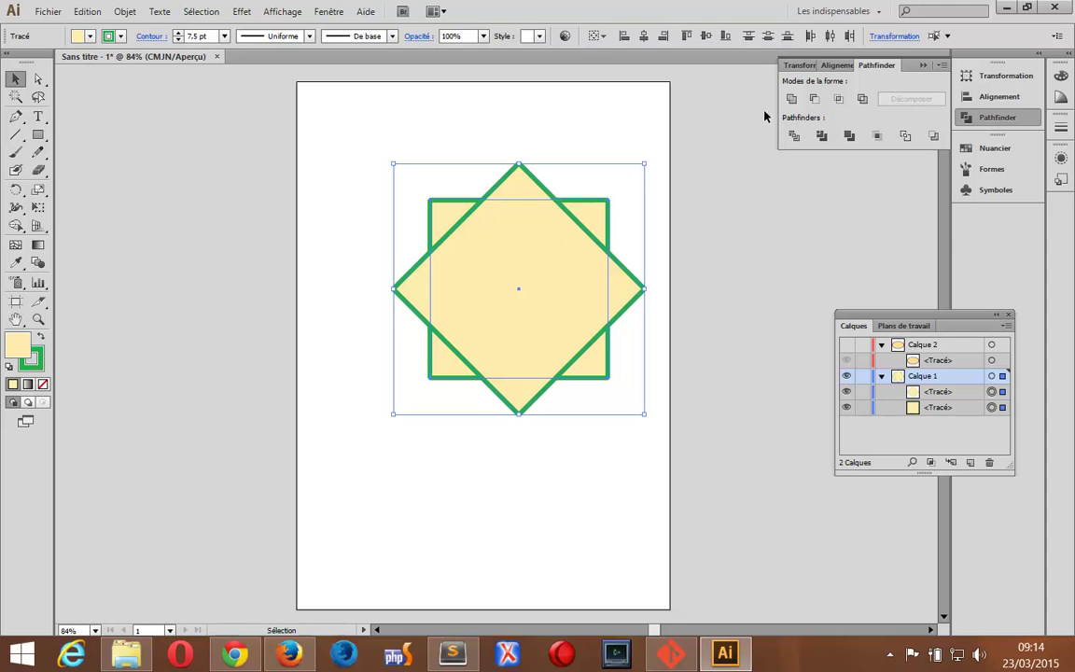
# Step: Unite the squares into one star and make a 50% scaled copy of it
pyautogui.click(790, 99)
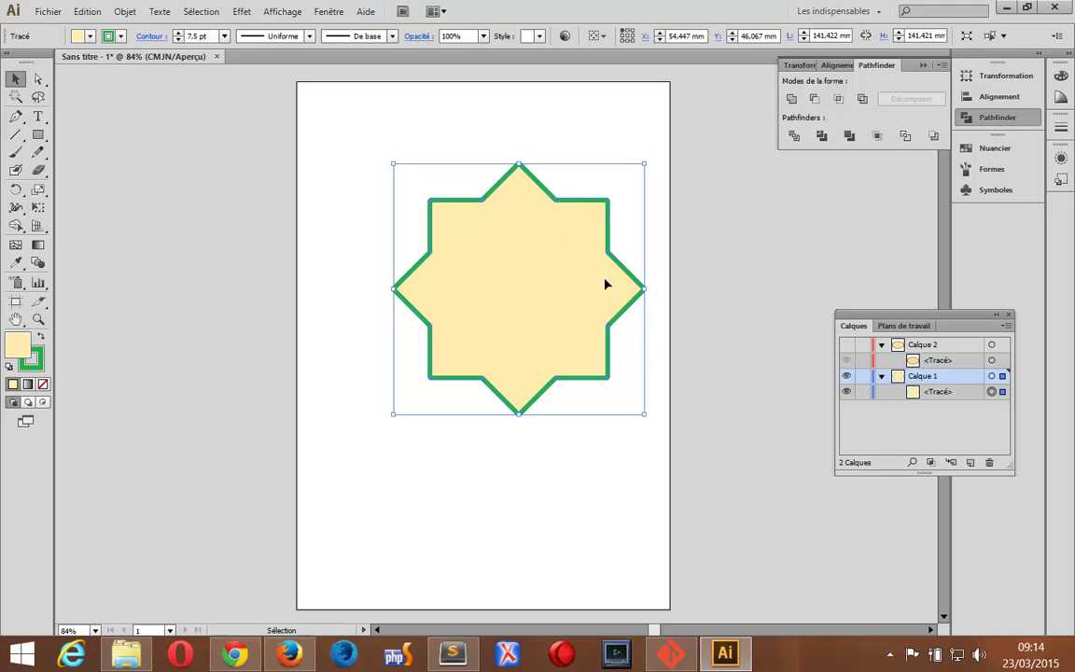
pyautogui.doubleClick(38, 190)
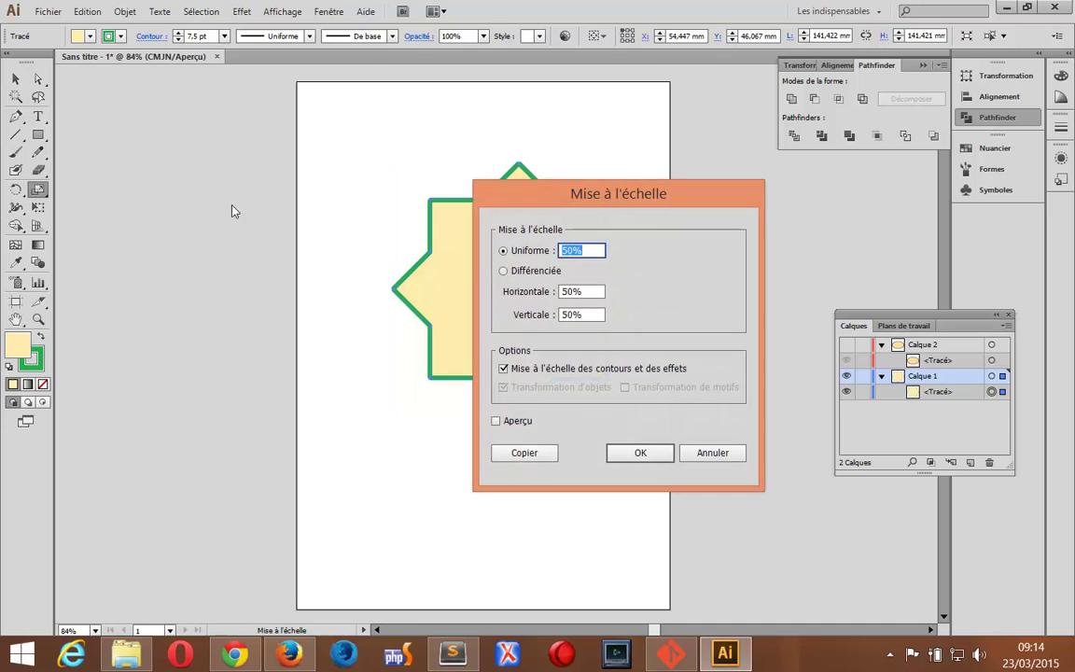
pyautogui.click(525, 452)
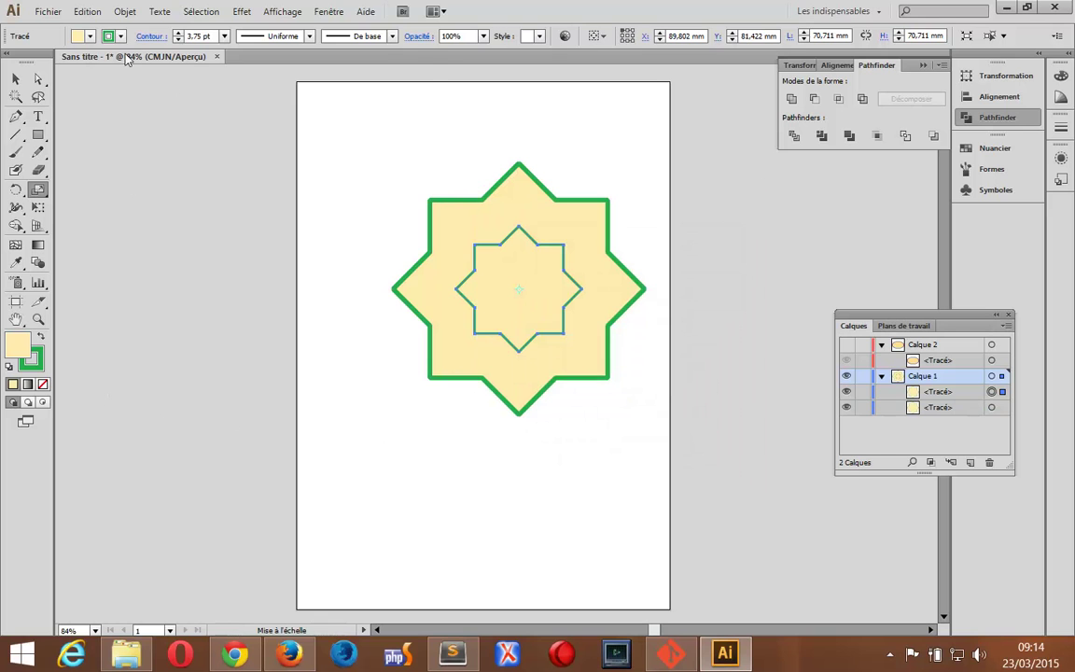
# Step: Fill the inner star copy with green and marquee-select both stars
pyautogui.click(89, 35)
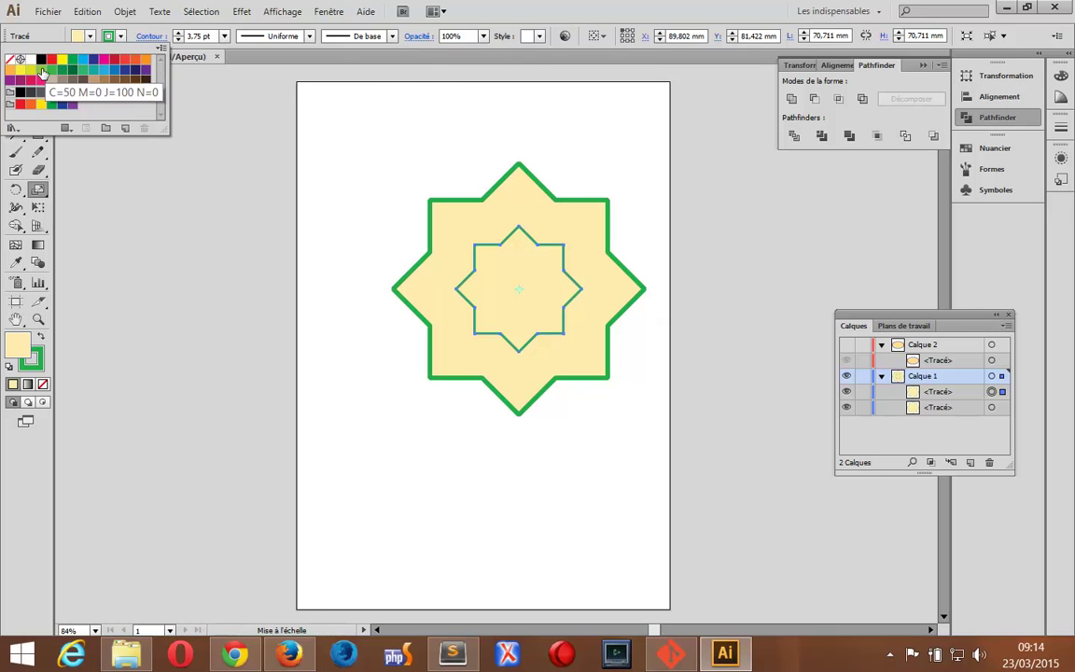
pyautogui.click(41, 71)
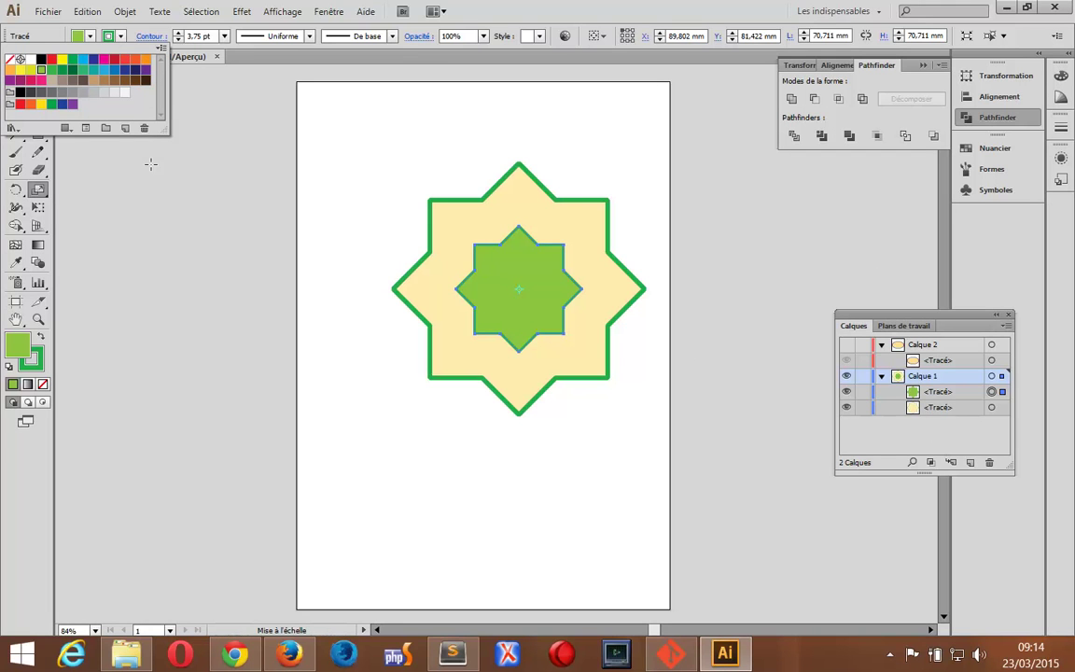
pyautogui.click(80, 41)
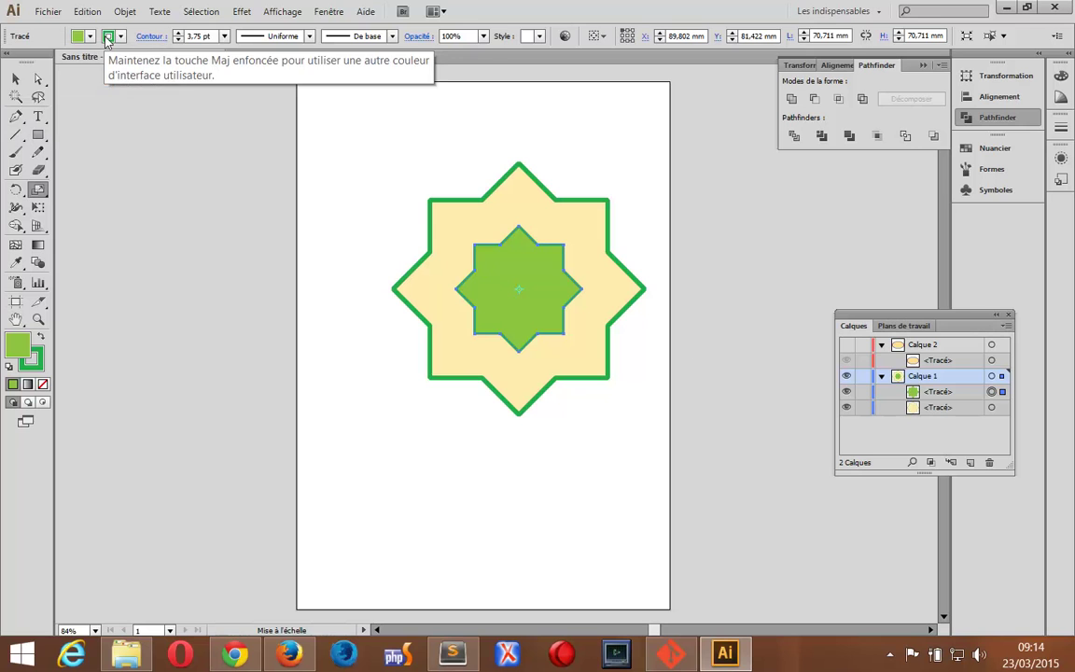
pyautogui.click(15, 82)
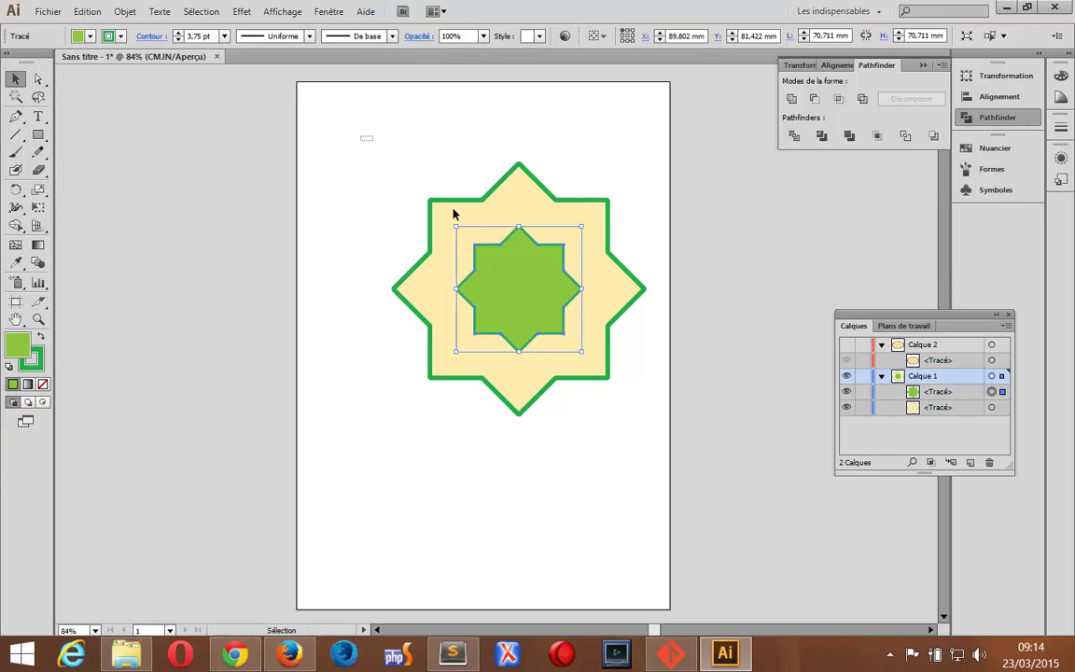
pyautogui.moveTo(324, 123); pyautogui.dragTo(560, 341)
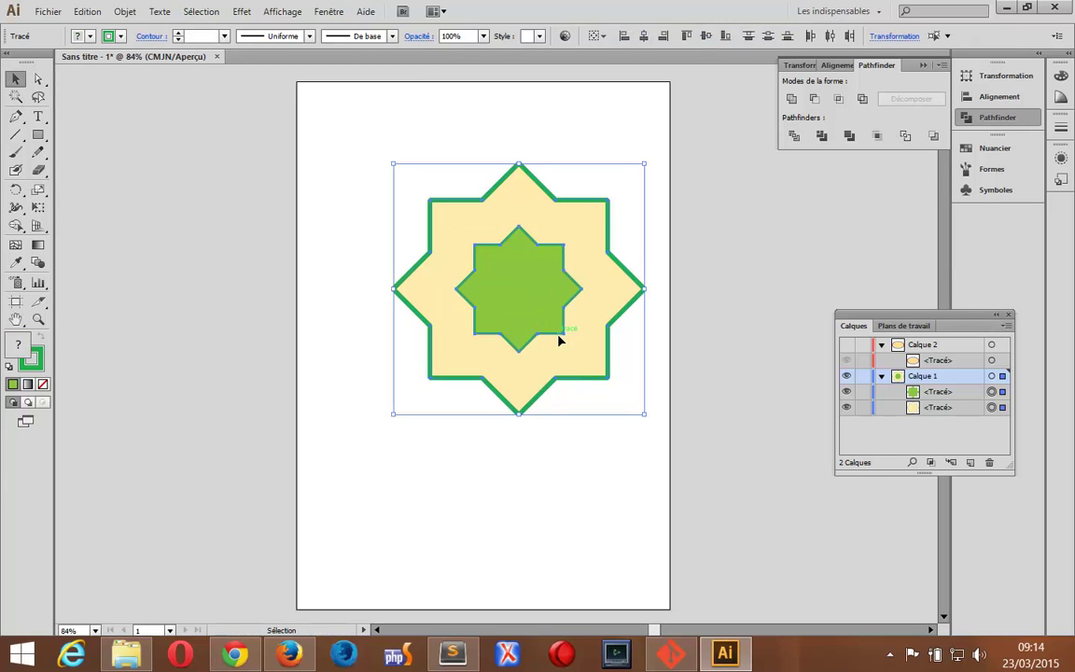
# Step: Subtract the inner star to make a hollow star, then delete that star
pyautogui.click(814, 100)
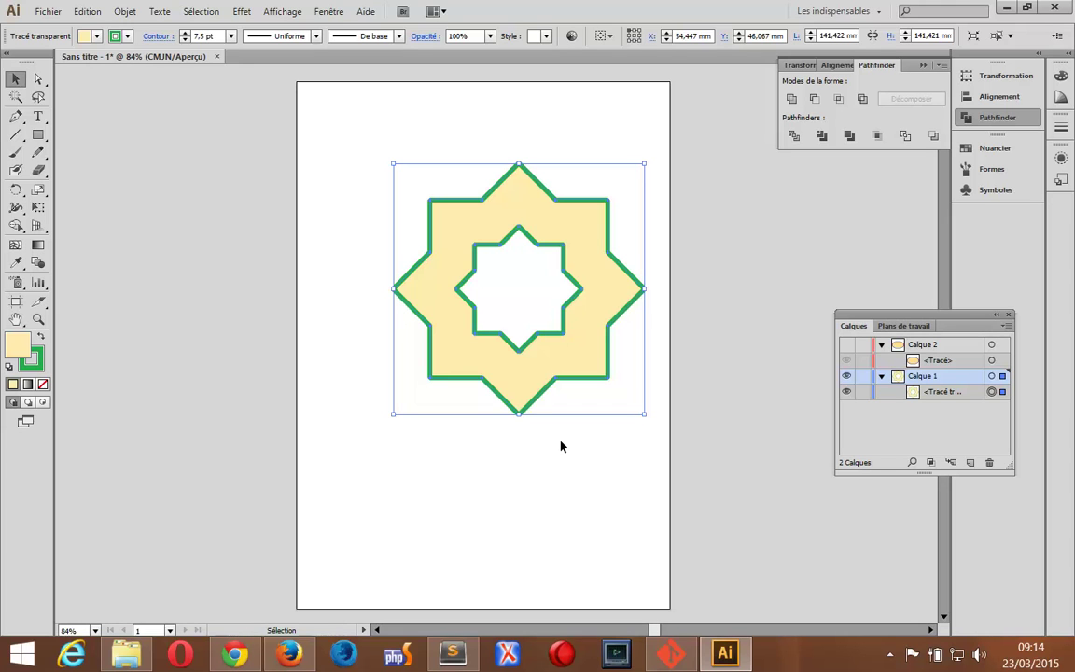
pyautogui.click(598, 422)
pyautogui.click(528, 368)
pyautogui.press('Delete')
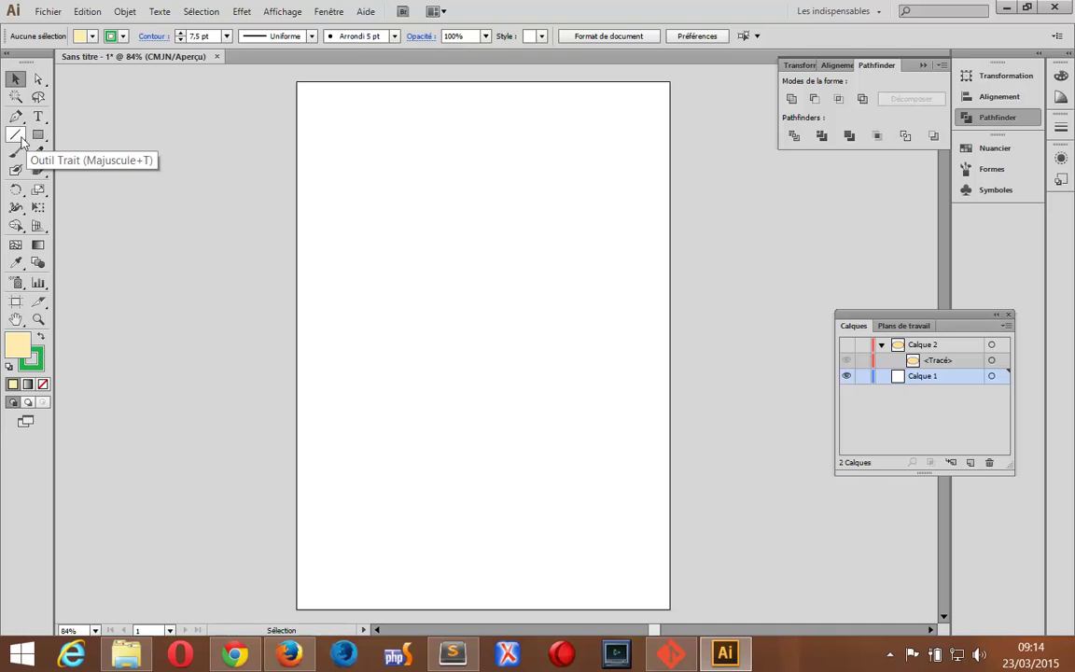
# Step: Draw a tall ellipse and scale it down to 50%
pyautogui.moveTo(37, 135); pyautogui.dragTo(79, 171)
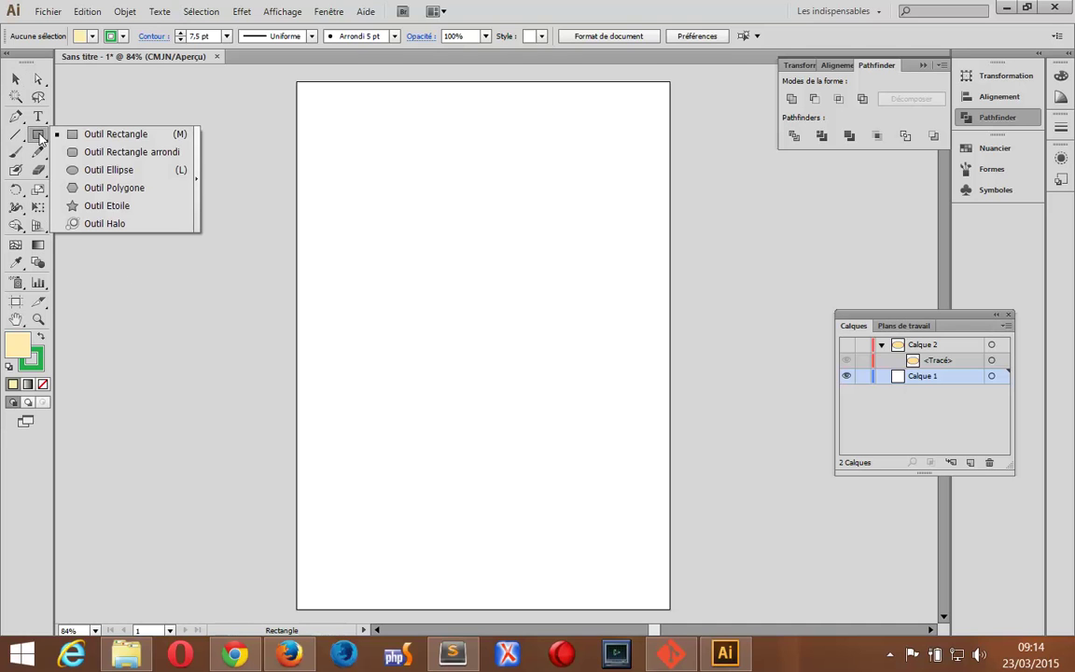
pyautogui.click(79, 172)
pyautogui.moveTo(405, 150)
pyautogui.mouseDown()
pyautogui.moveTo(432, 454)
pyautogui.moveTo(483, 496)
pyautogui.mouseUp()
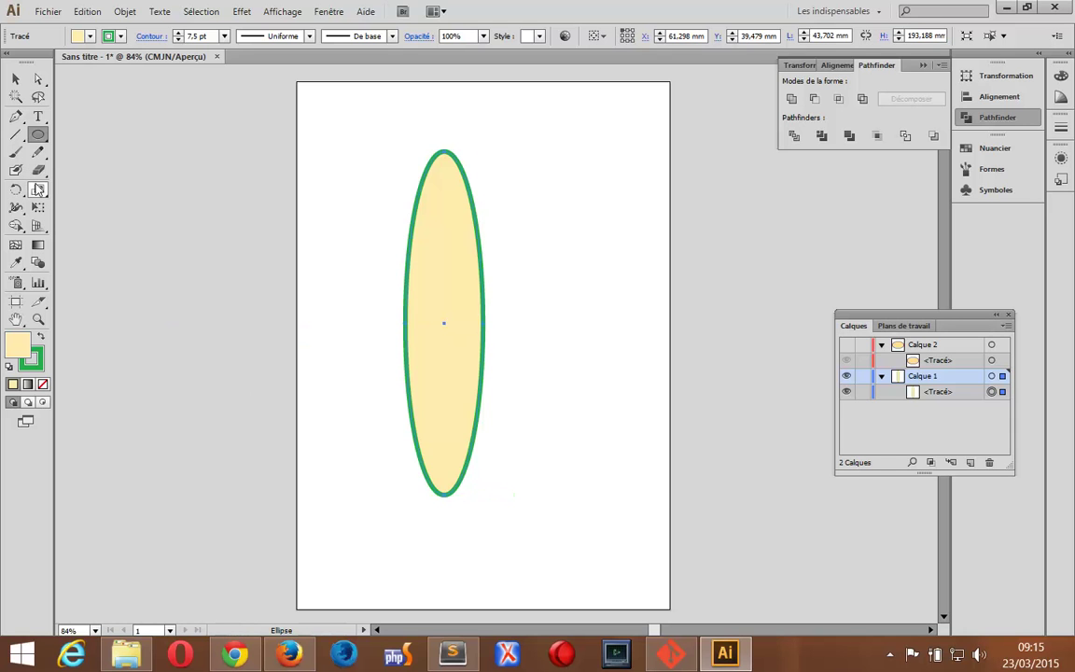
pyautogui.doubleClick(38, 190)
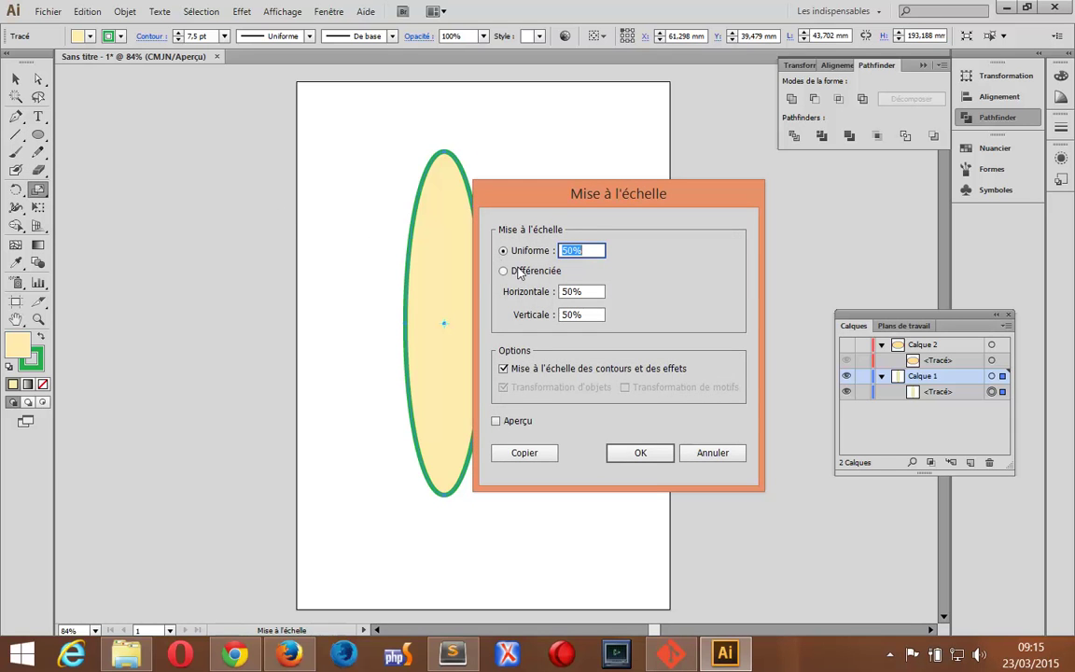
pyautogui.click(642, 454)
# Step: Place a copy of the ellipse directly below it and select both ellipses
pyautogui.click(15, 78)
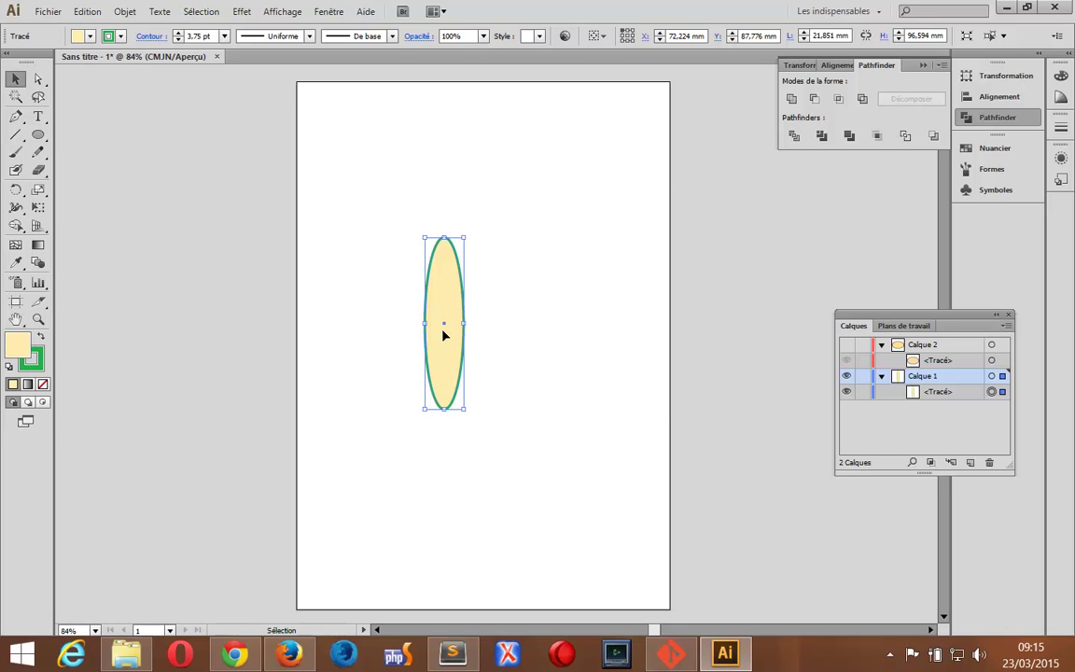
pyautogui.moveTo(443, 334); pyautogui.dragTo(444, 531)
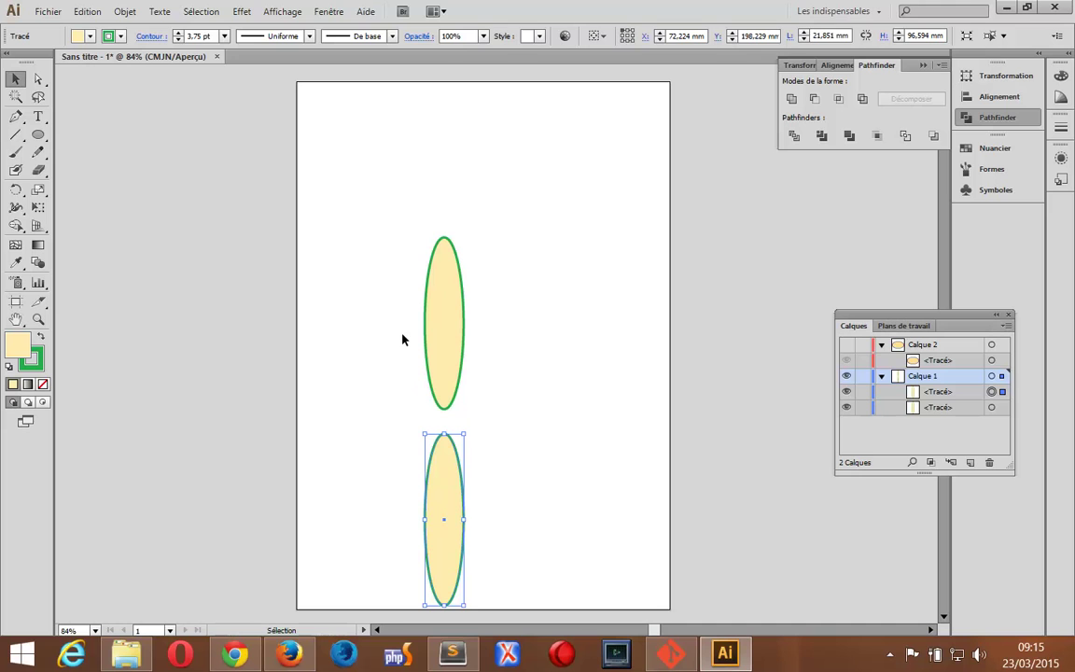
pyautogui.hotkey('ctrl', 'a')
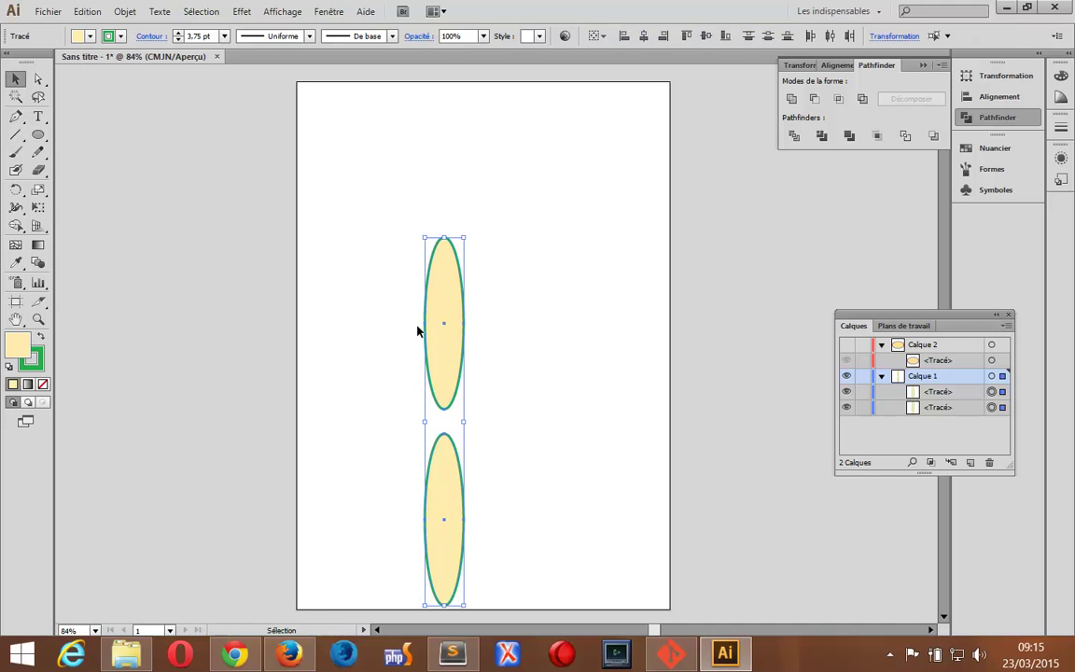
pyautogui.click(837, 65)
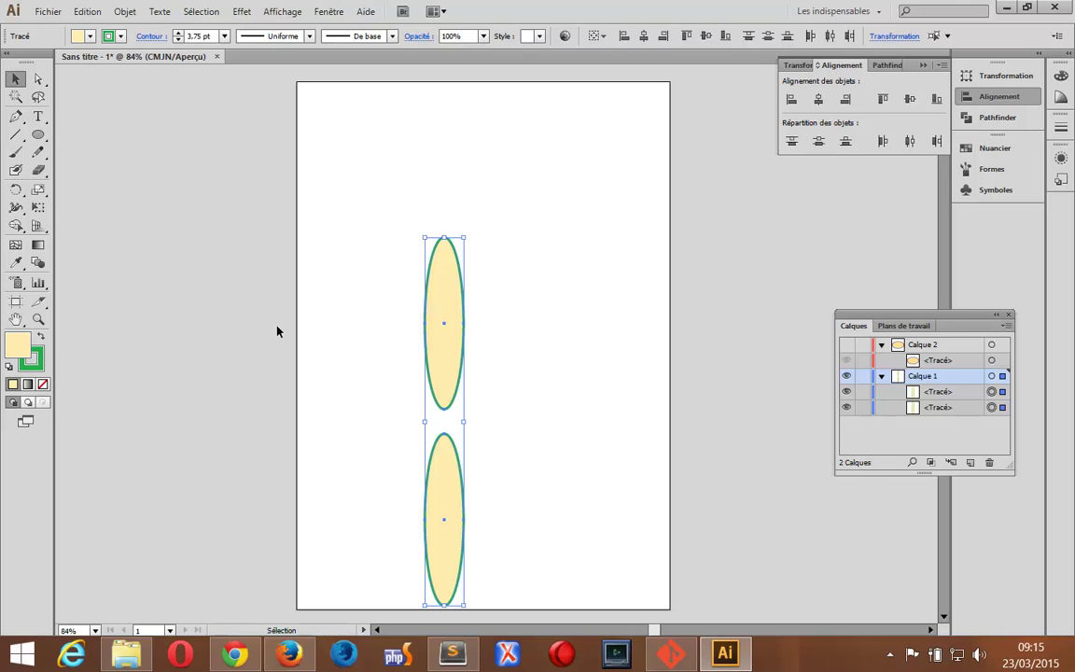
# Step: Rotate-copy the ellipse pair by 30°, repeat twice with Ctrl+D, then select all petals
pyautogui.doubleClick(16, 191)
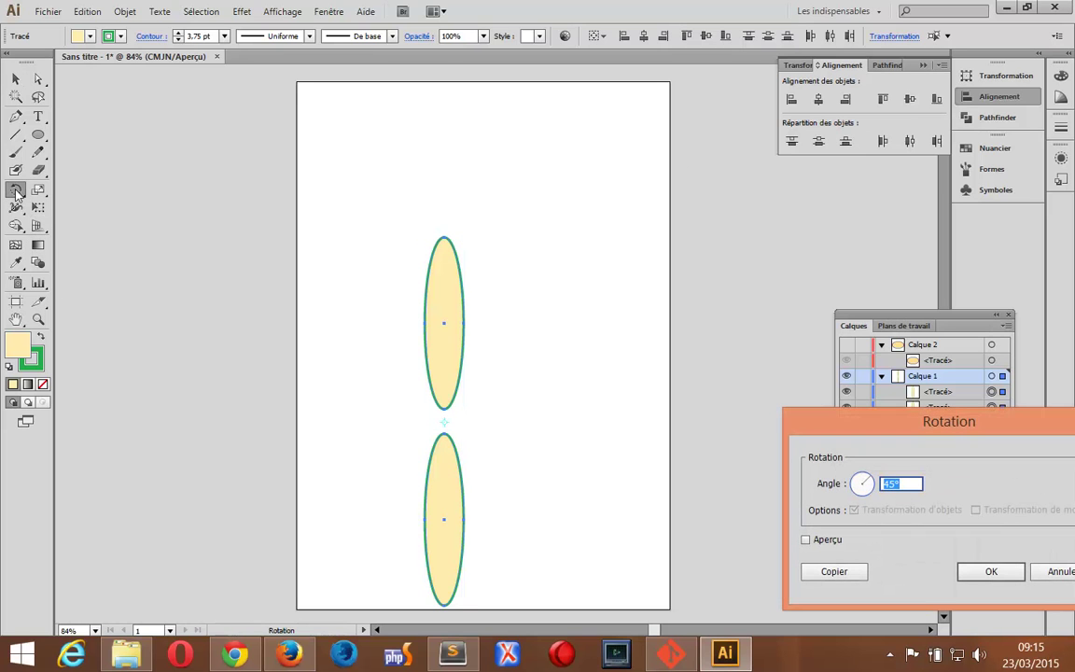
pyautogui.write('30')
pyautogui.click(834, 571)
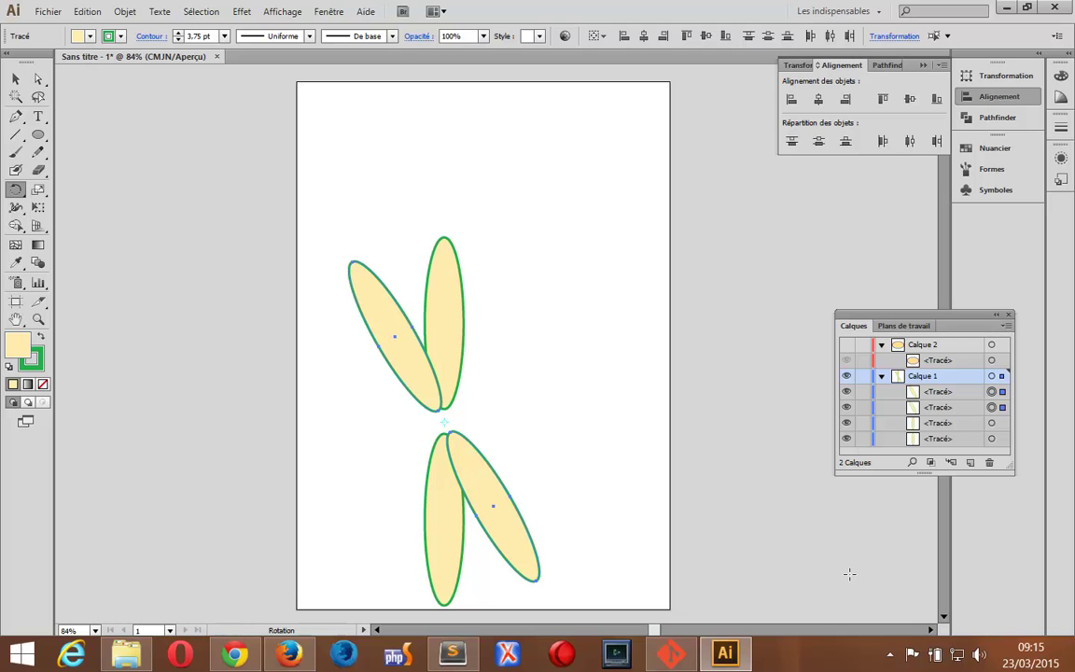
pyautogui.hotkey('ctrl', 'd')
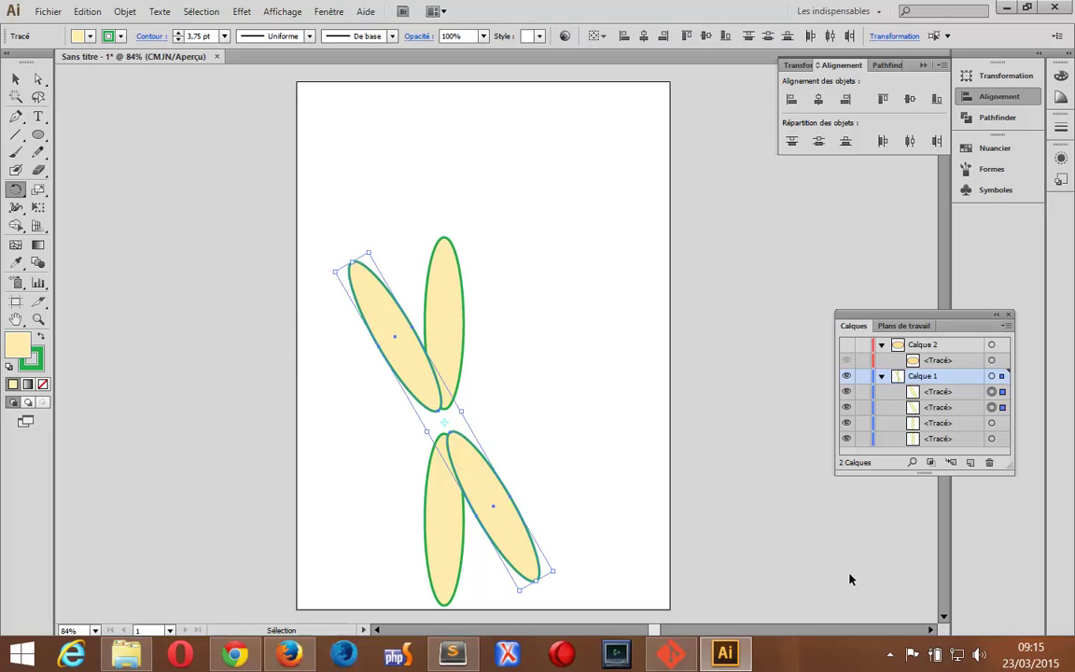
pyautogui.hotkey('ctrl', 'd')
pyautogui.hotkey('ctrl', 'd')
pyautogui.hotkey('ctrl', 'd')
pyautogui.hotkey('ctrl', 'd')
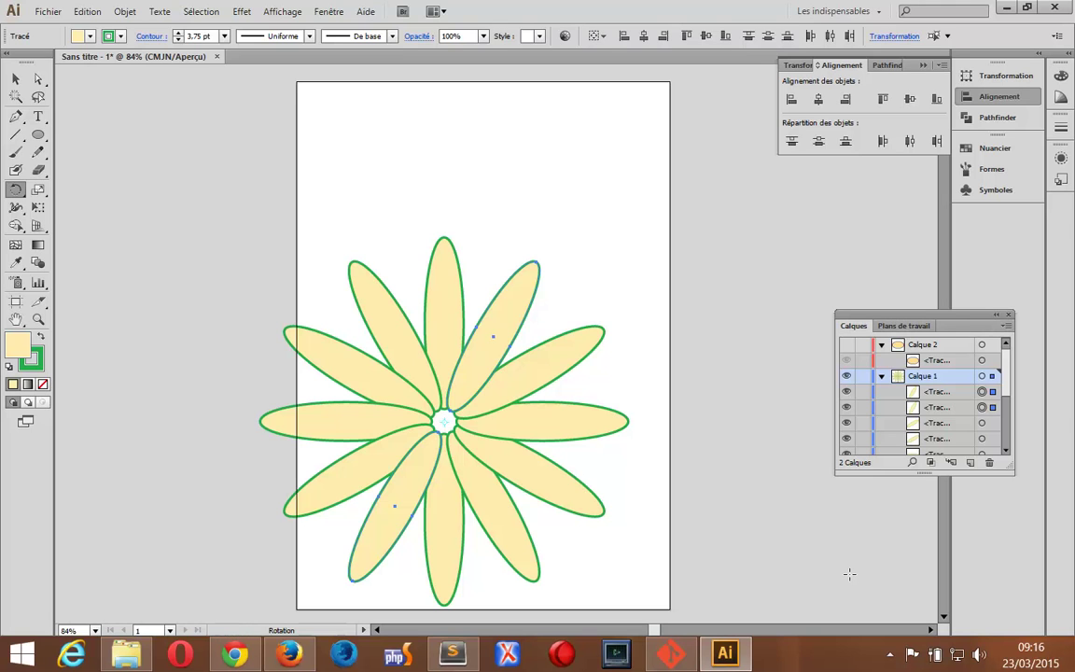
pyautogui.hotkey('ctrl', 'a')
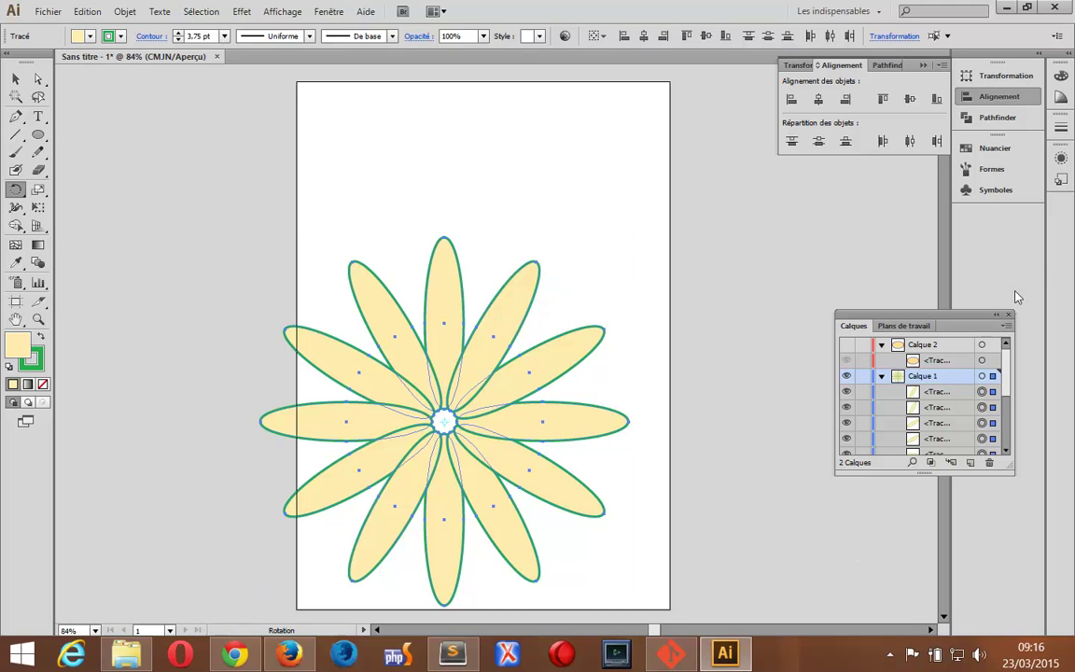
# Step: Try Pathfinder Unite, undo it, apply Divide to the petals, and expand the resulting group
pyautogui.click(888, 65)
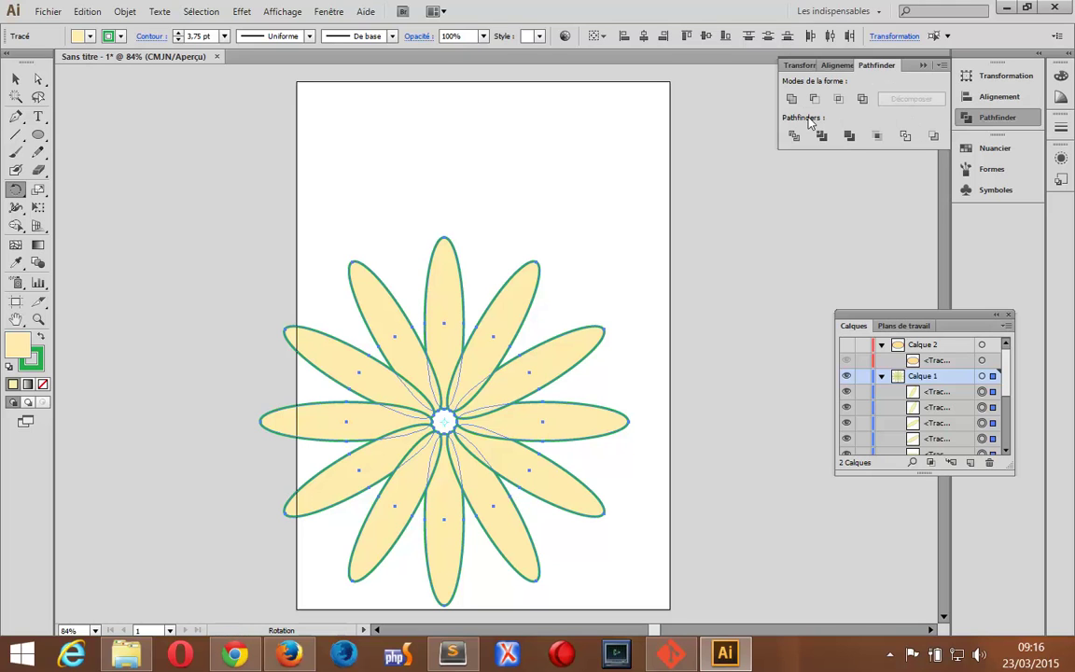
pyautogui.click(792, 99)
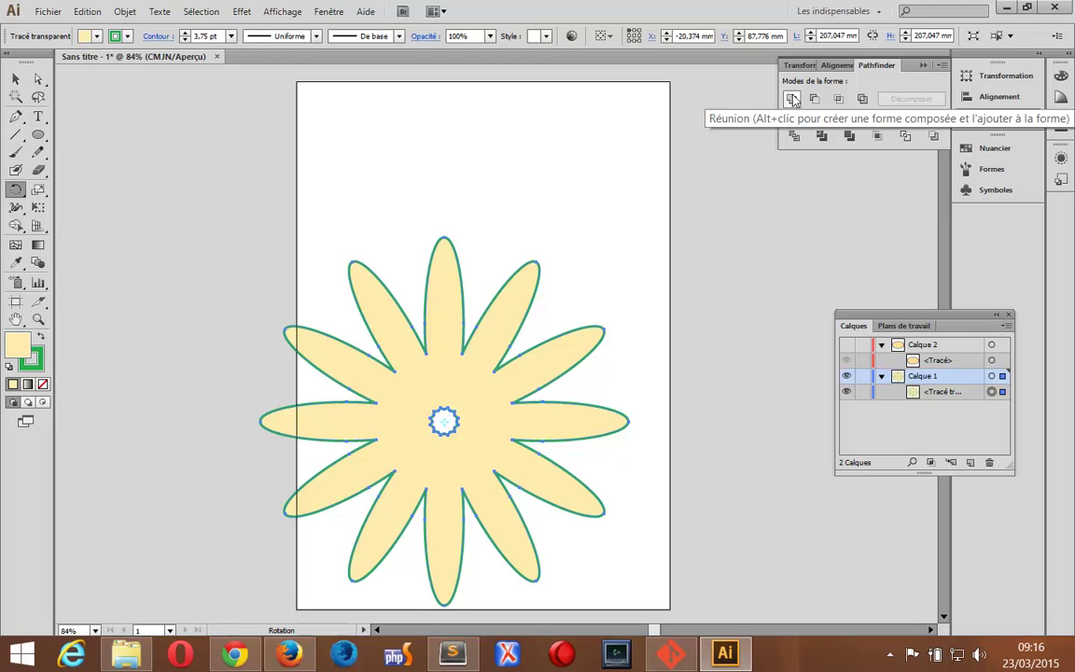
pyautogui.hotkey('ctrl', 'z')
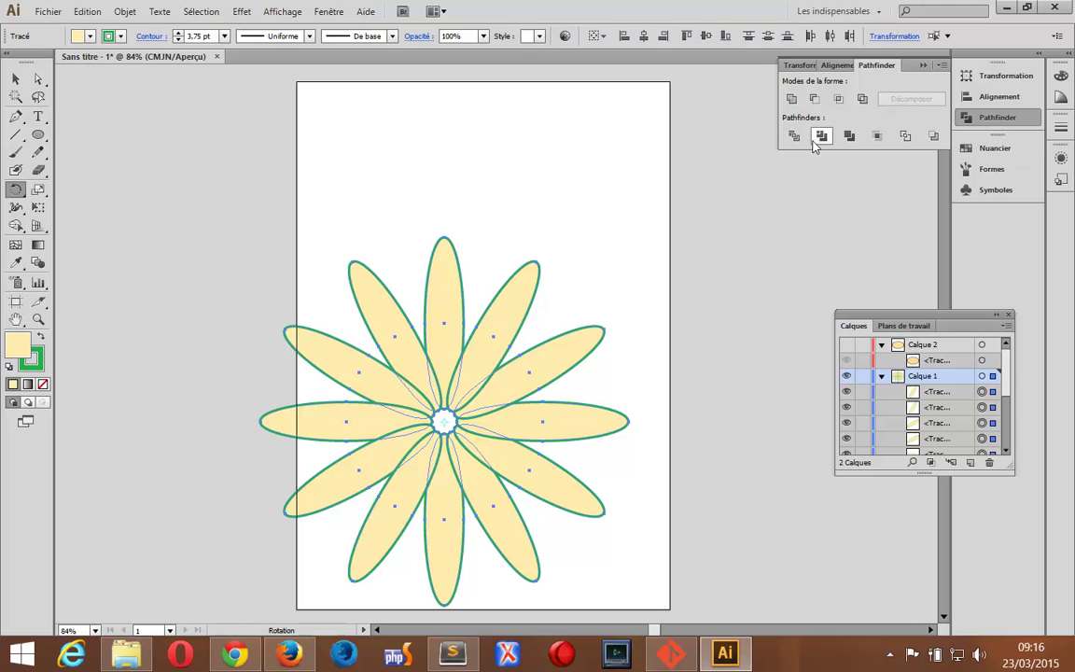
pyautogui.click(792, 136)
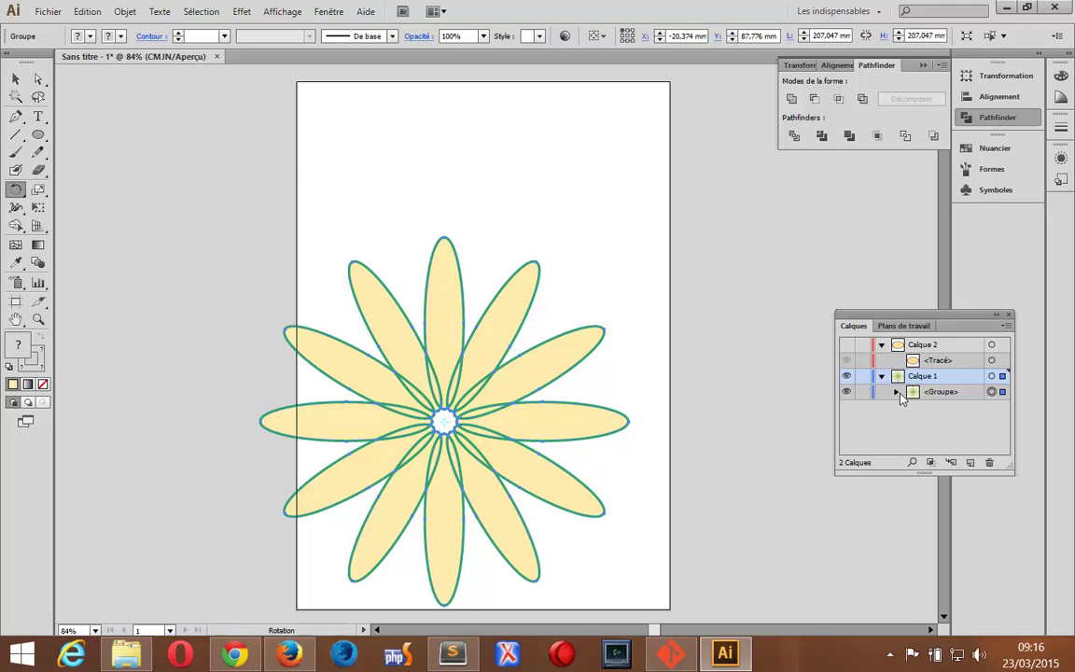
pyautogui.click(896, 392)
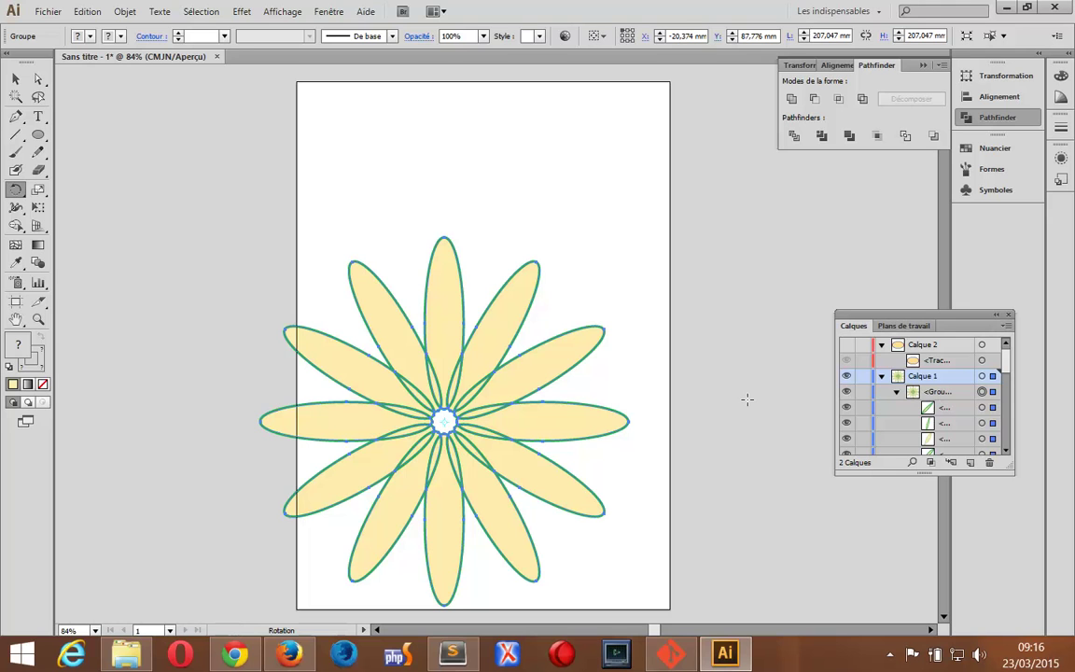
# Step: Enter isolation mode on the flower group and select several upper petals
pyautogui.click(16, 79)
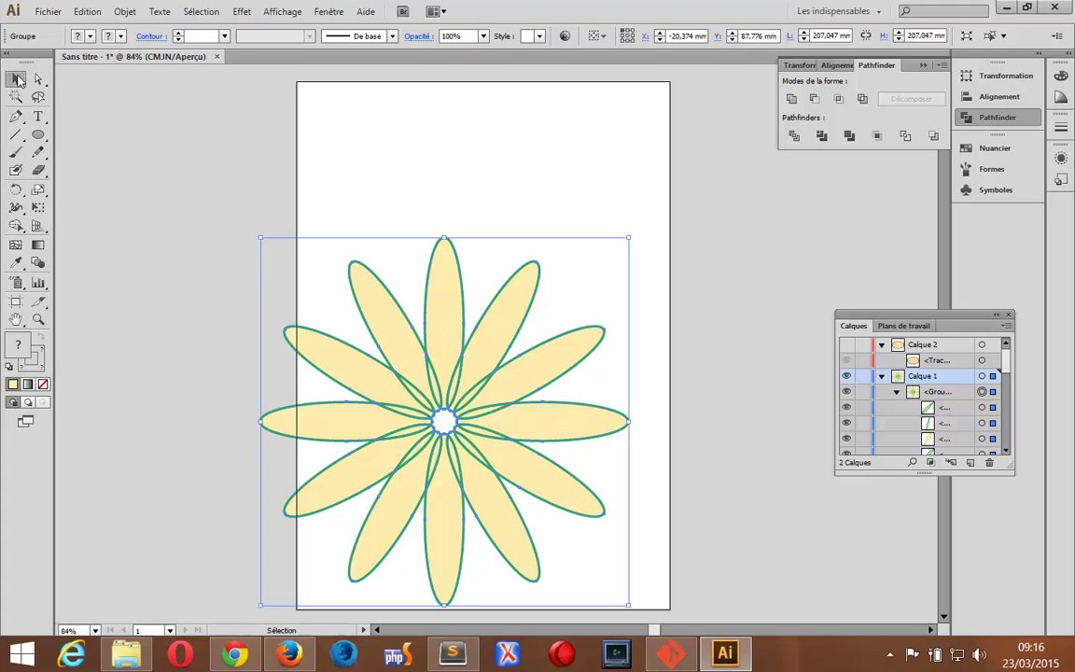
pyautogui.doubleClick(392, 323)
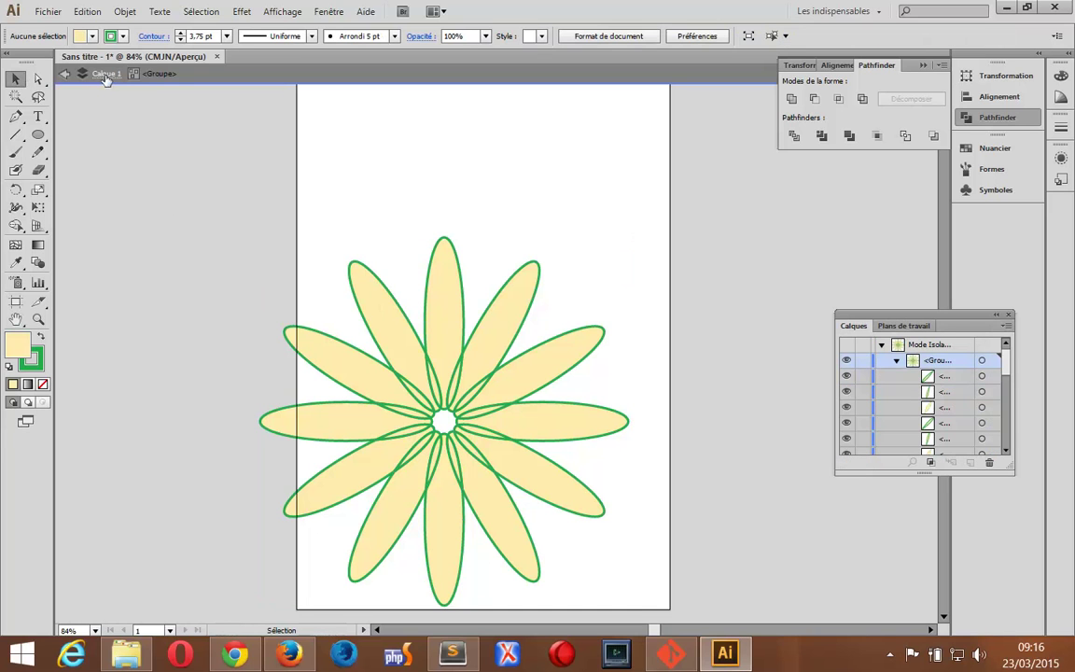
pyautogui.click(409, 366)
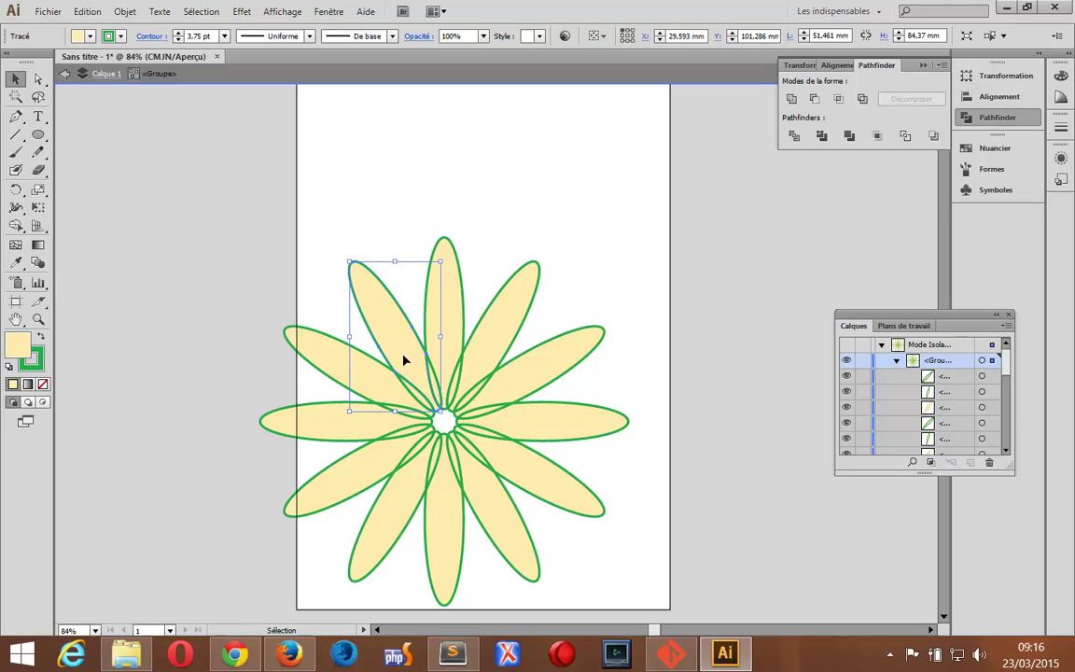
pyautogui.click(435, 394)
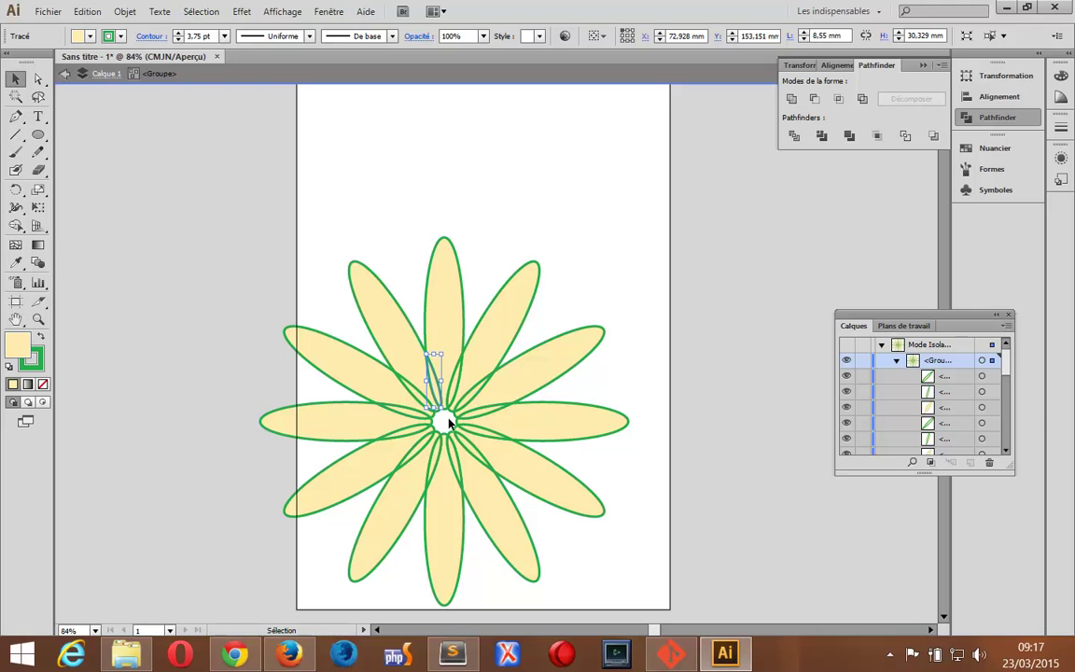
pyautogui.click(359, 379)
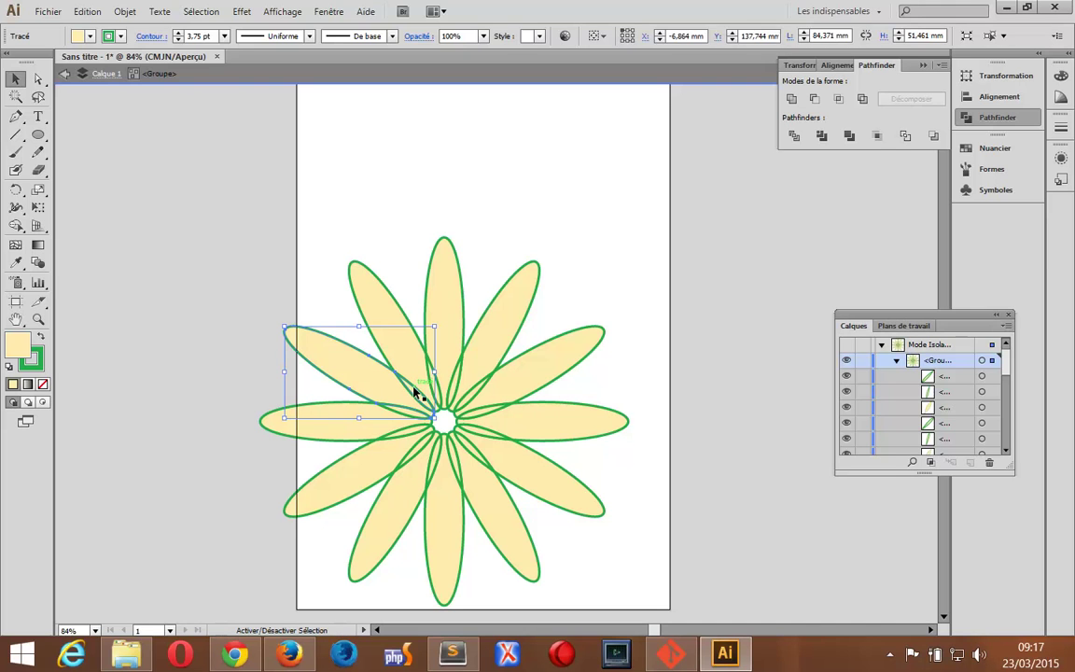
pyautogui.keyDown('shift'); pyautogui.click(453, 324); pyautogui.keyUp('shift')
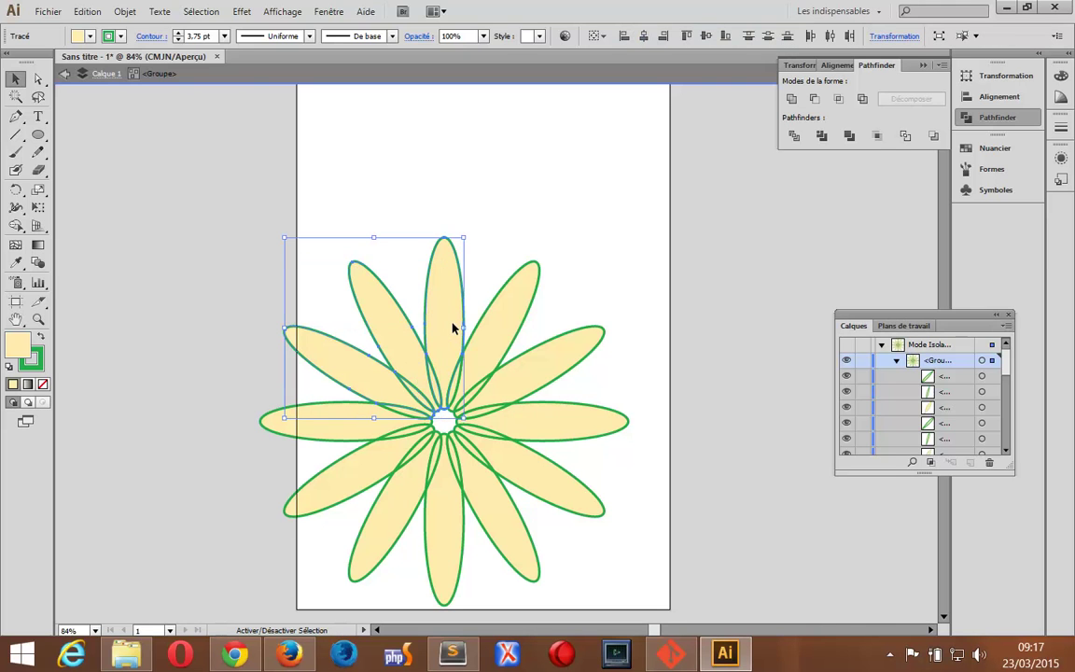
pyautogui.keyDown('shift'); pyautogui.click(560, 366); pyautogui.keyUp('shift')
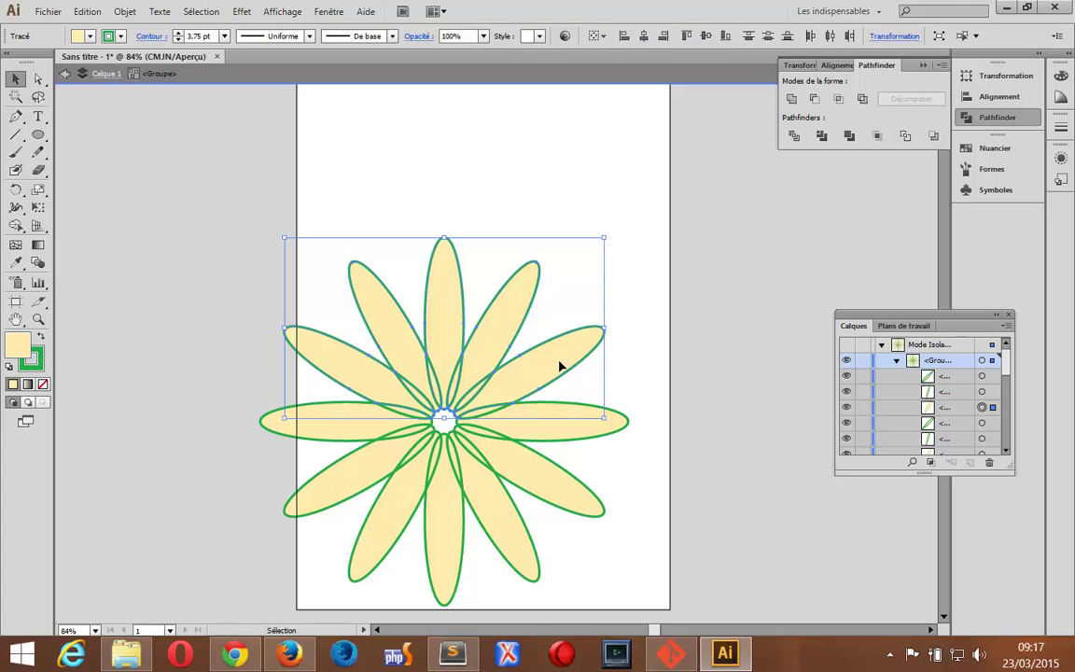
# Step: Marquee-select the upper petals, delete them, then undo the deletion
pyautogui.click(199, 245)
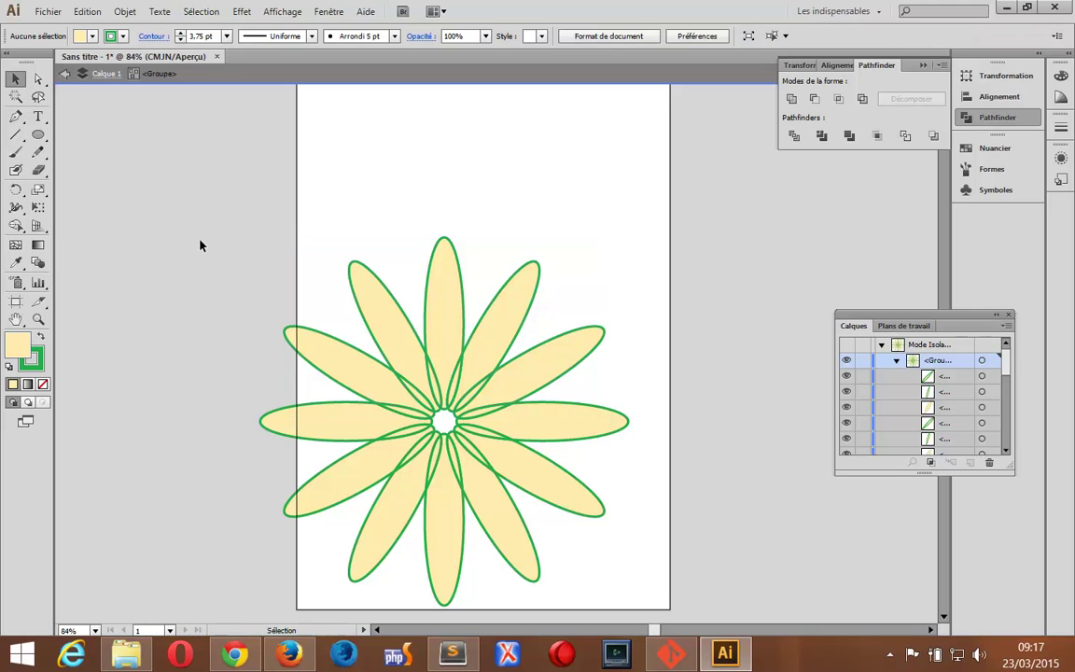
pyautogui.moveTo(236, 198)
pyautogui.mouseDown()
pyautogui.moveTo(560, 407)
pyautogui.moveTo(658, 408)
pyautogui.mouseUp()
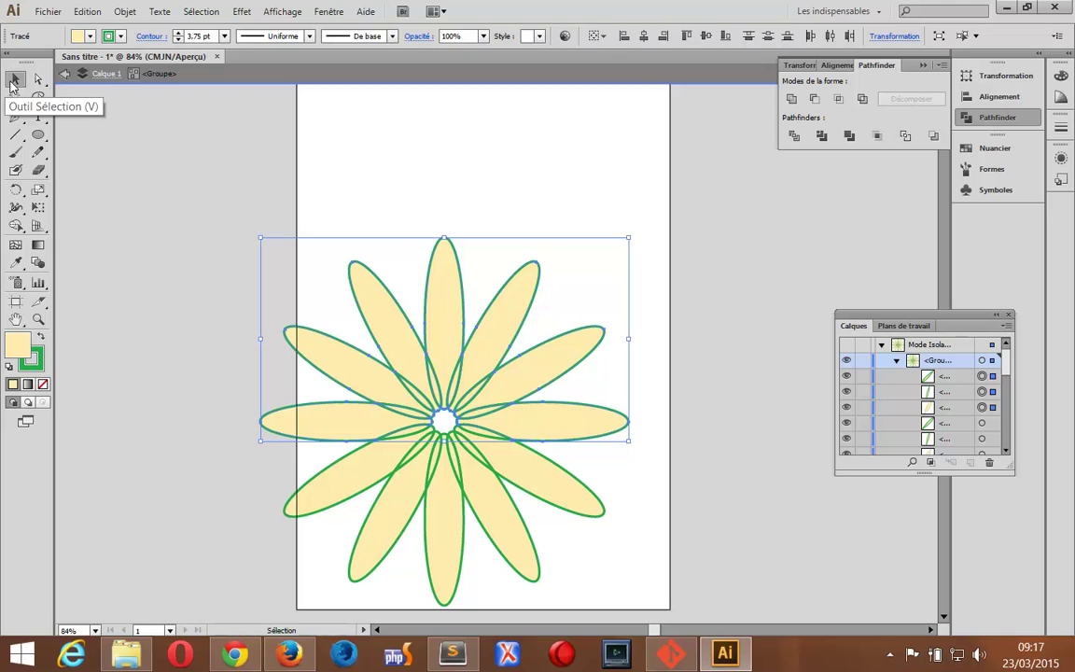
pyautogui.press('Delete')
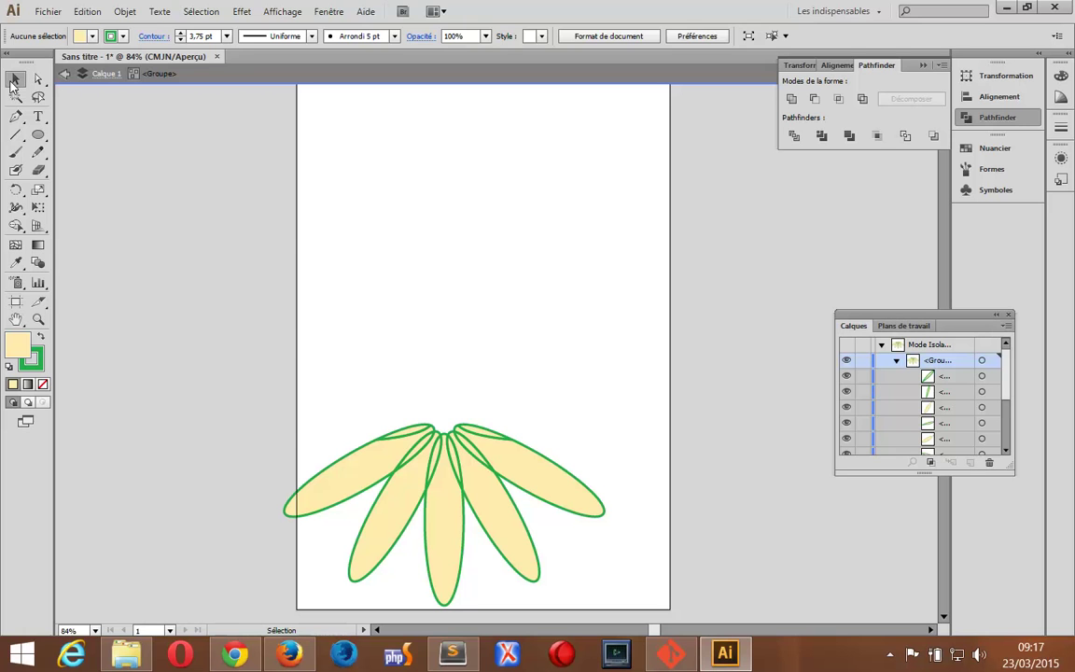
pyautogui.hotkey('ctrl', 'z')
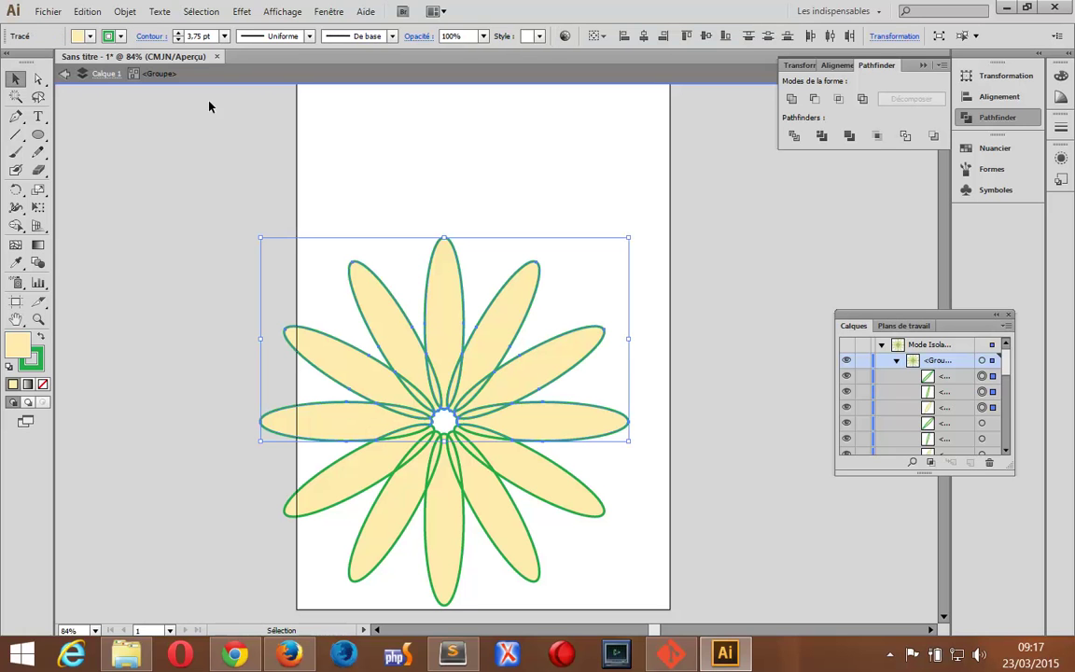